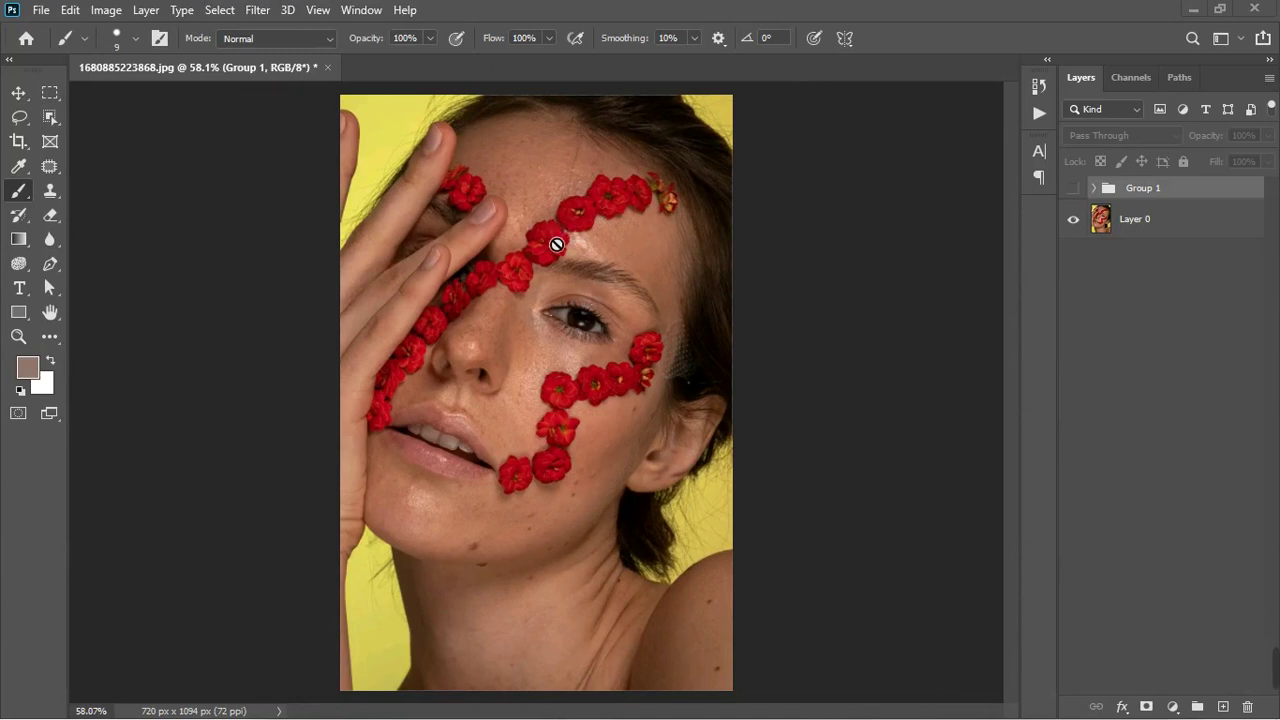
- Expand Group 1 in the layer stack and turn on its visibility to show the retouched skin
scroll(549, 248, "up", 3)
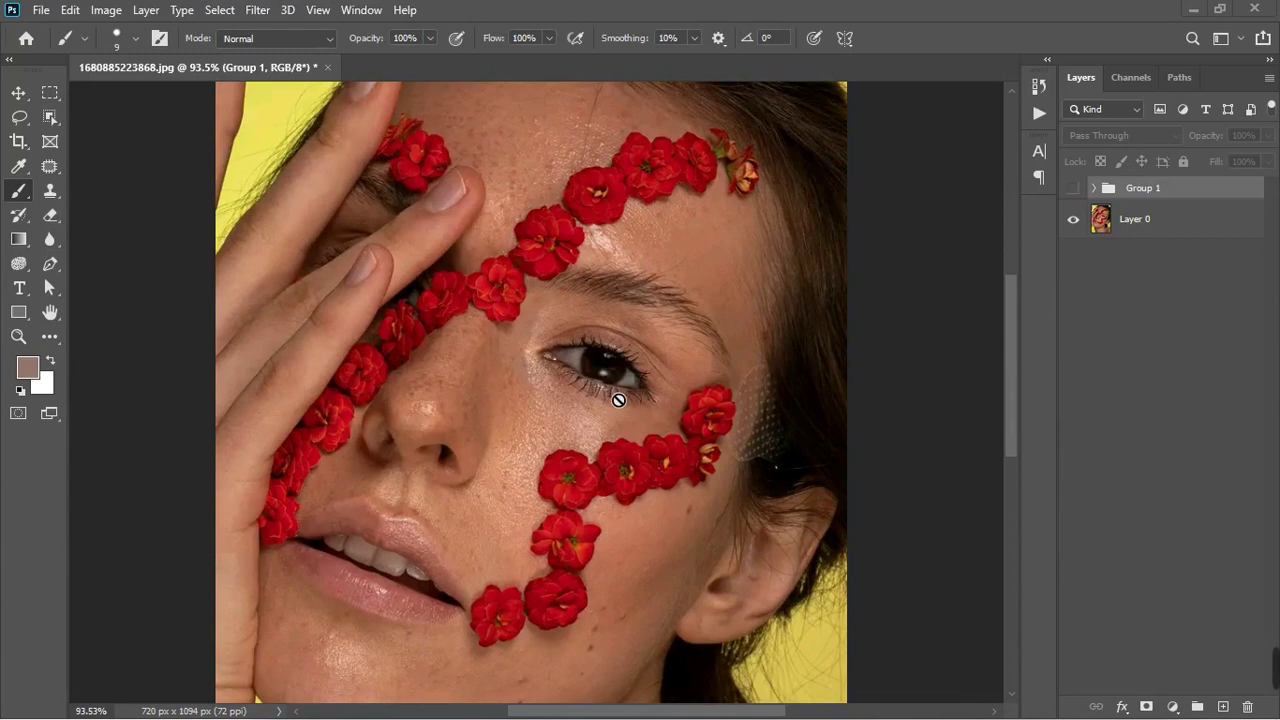
scroll(618, 400, "down", 2)
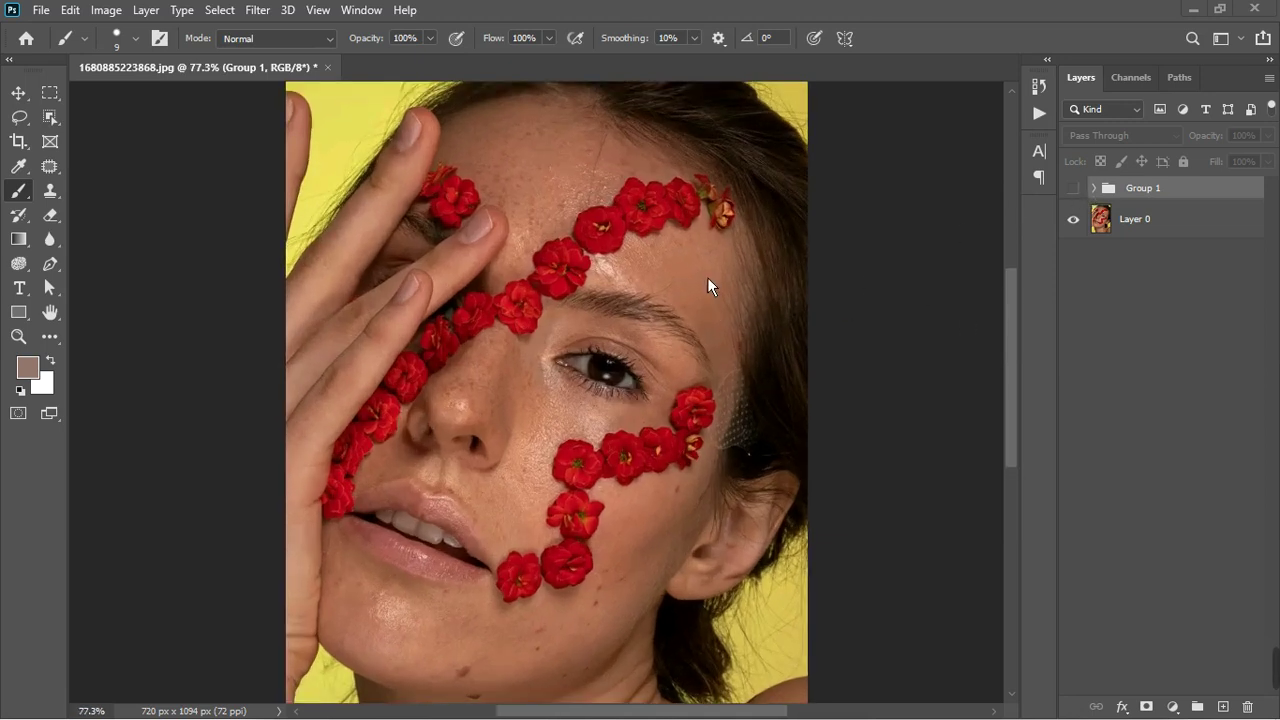
left_click(1095, 189)
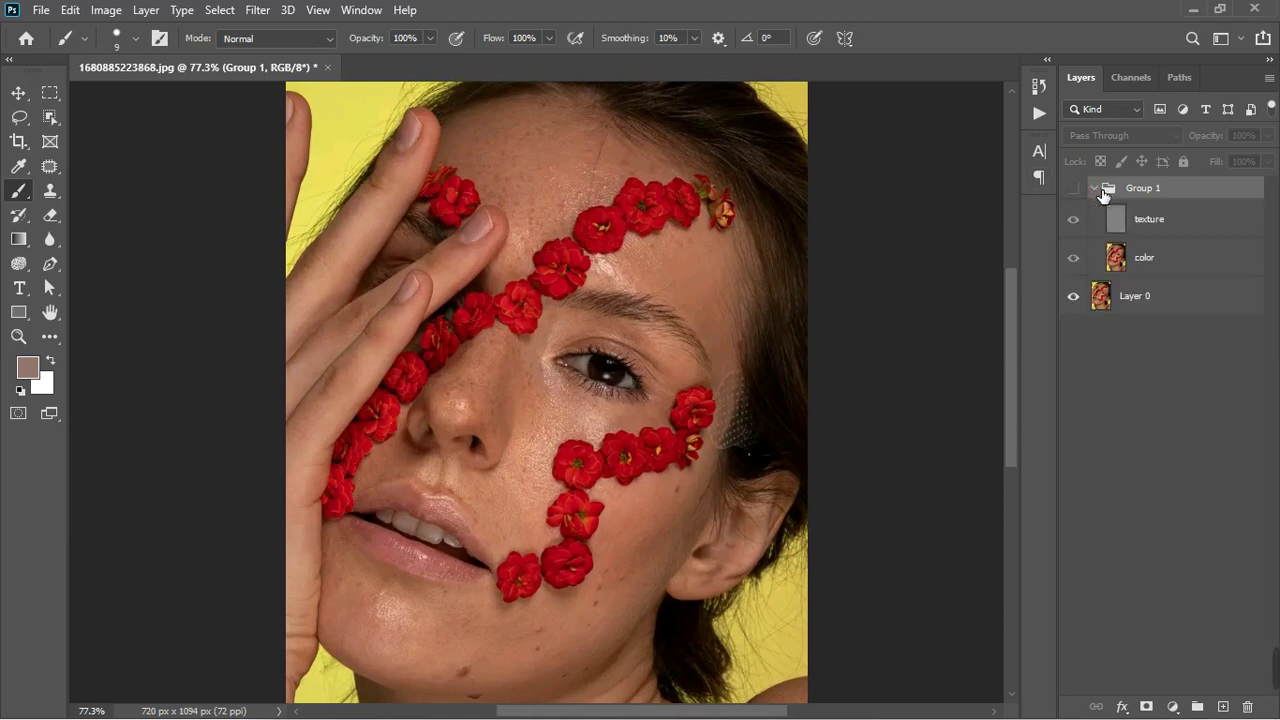
left_click(1078, 193)
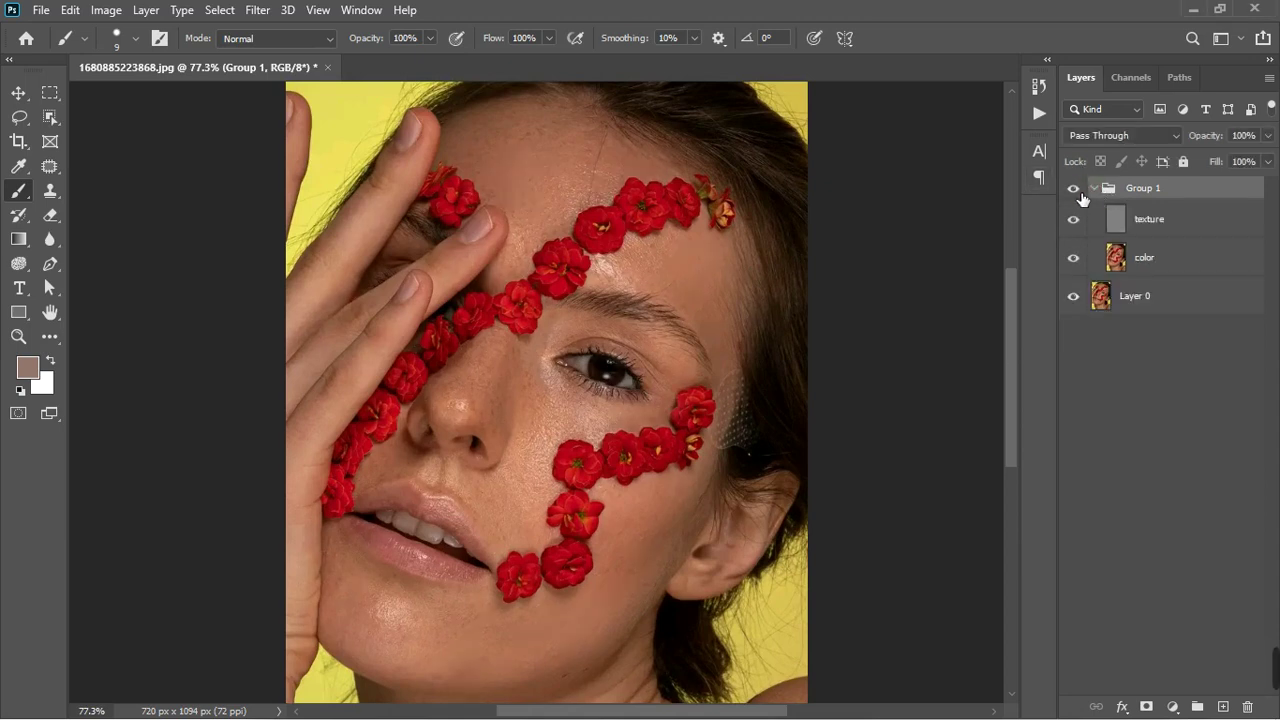
scroll(501, 293, "down", 3)
scroll(502, 331, "up", 4)
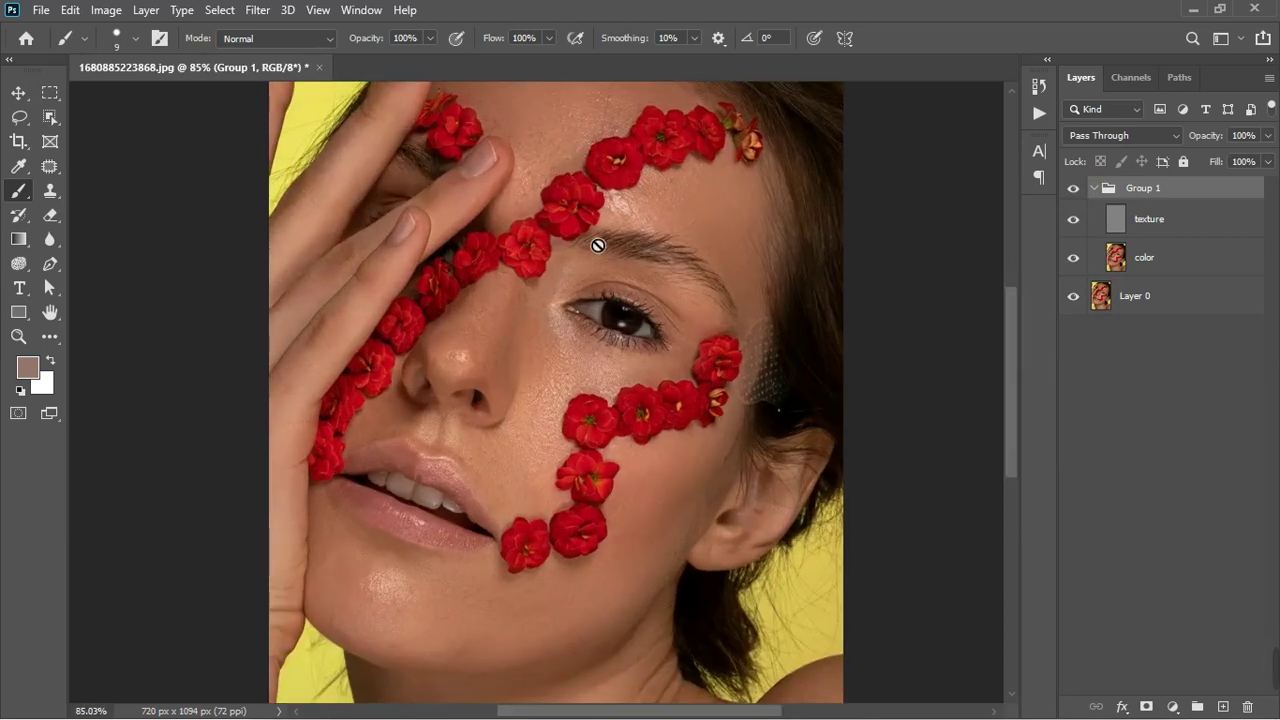
scroll(594, 243, "down", 3)
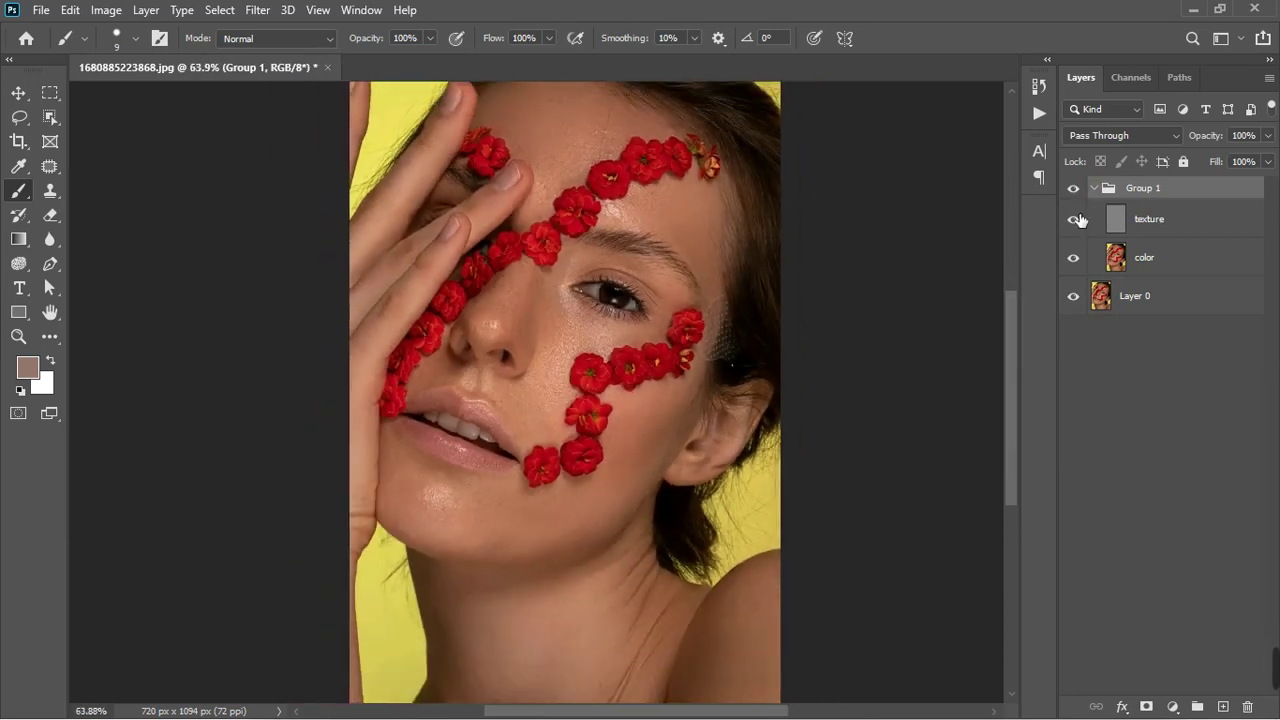
- Rename Group 1 as "freq sep" and collapse the group
double_click(1139, 190)
type("Freq sep")
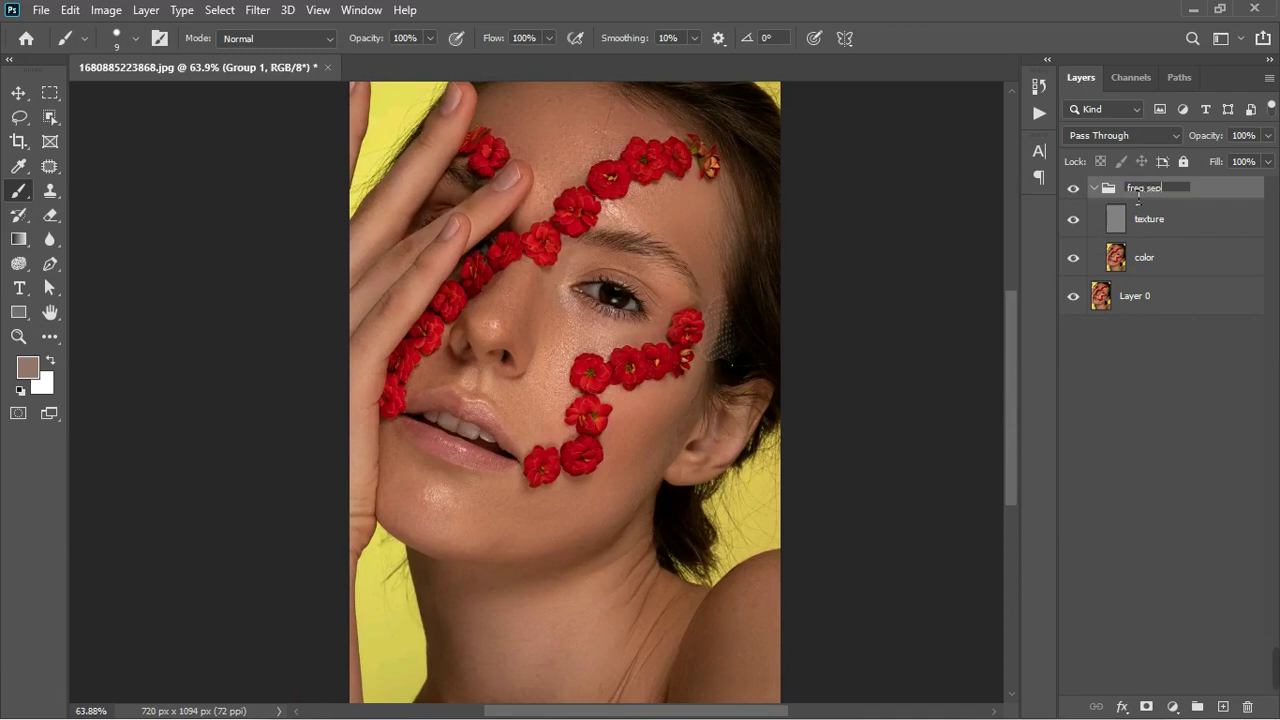
key("Return")
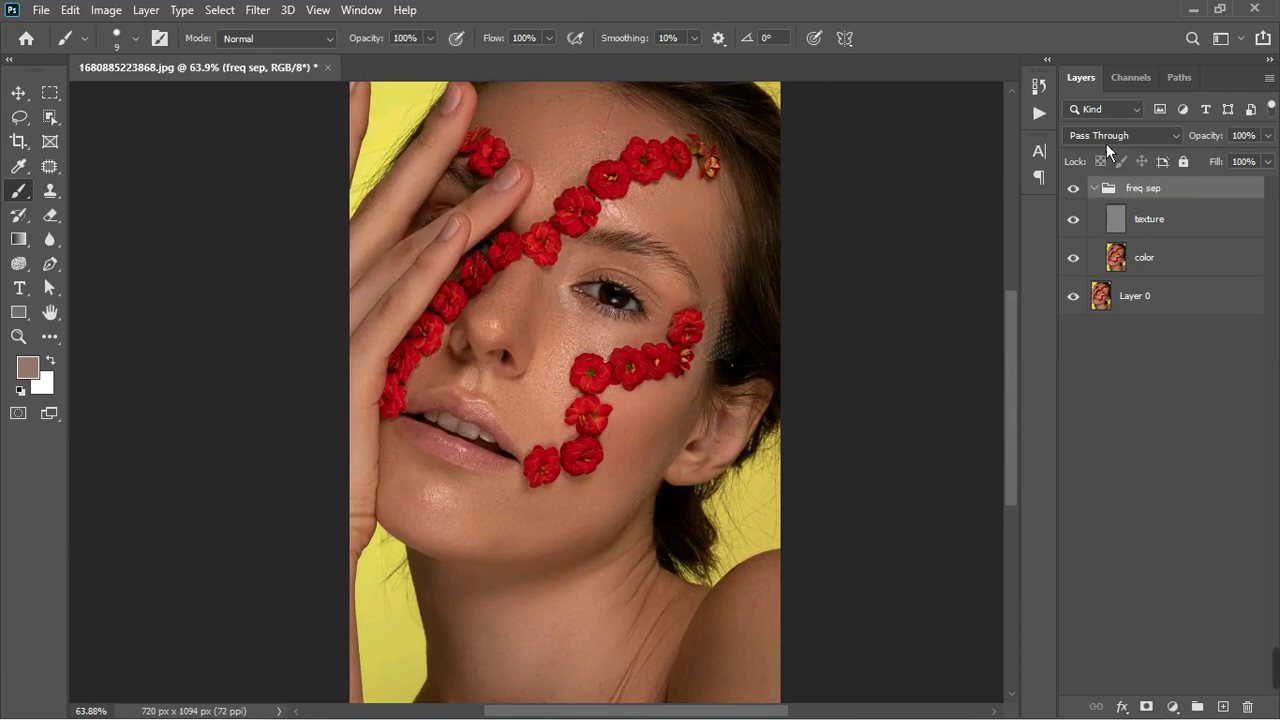
left_click(1094, 188)
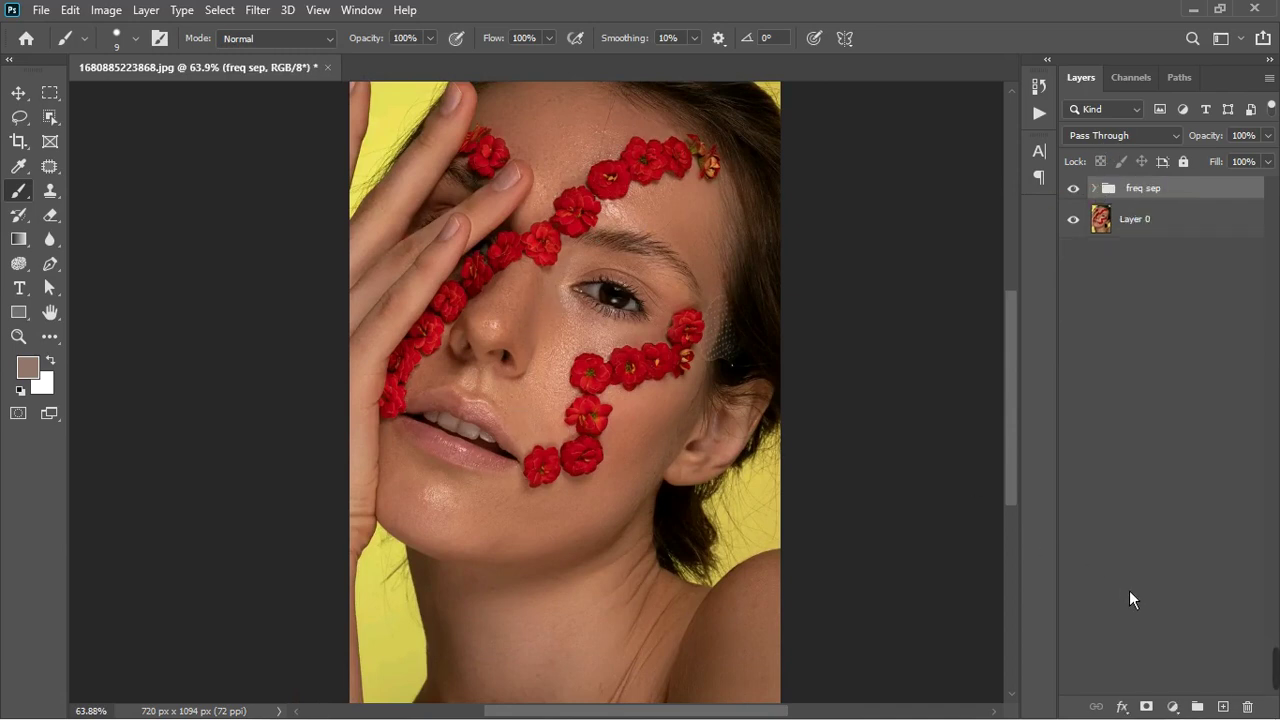
- Add a Solid Color fill layer above the freq sep group with the default colour and hide it
left_click(1173, 706)
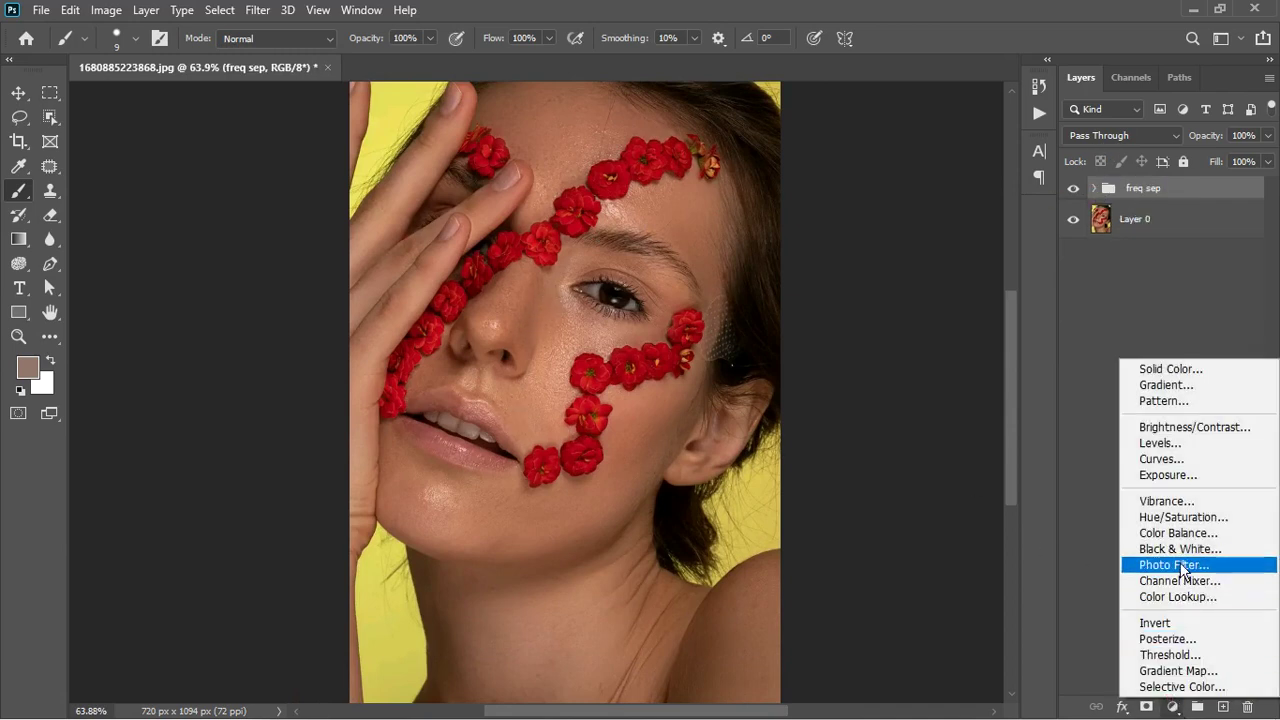
left_click(1198, 370)
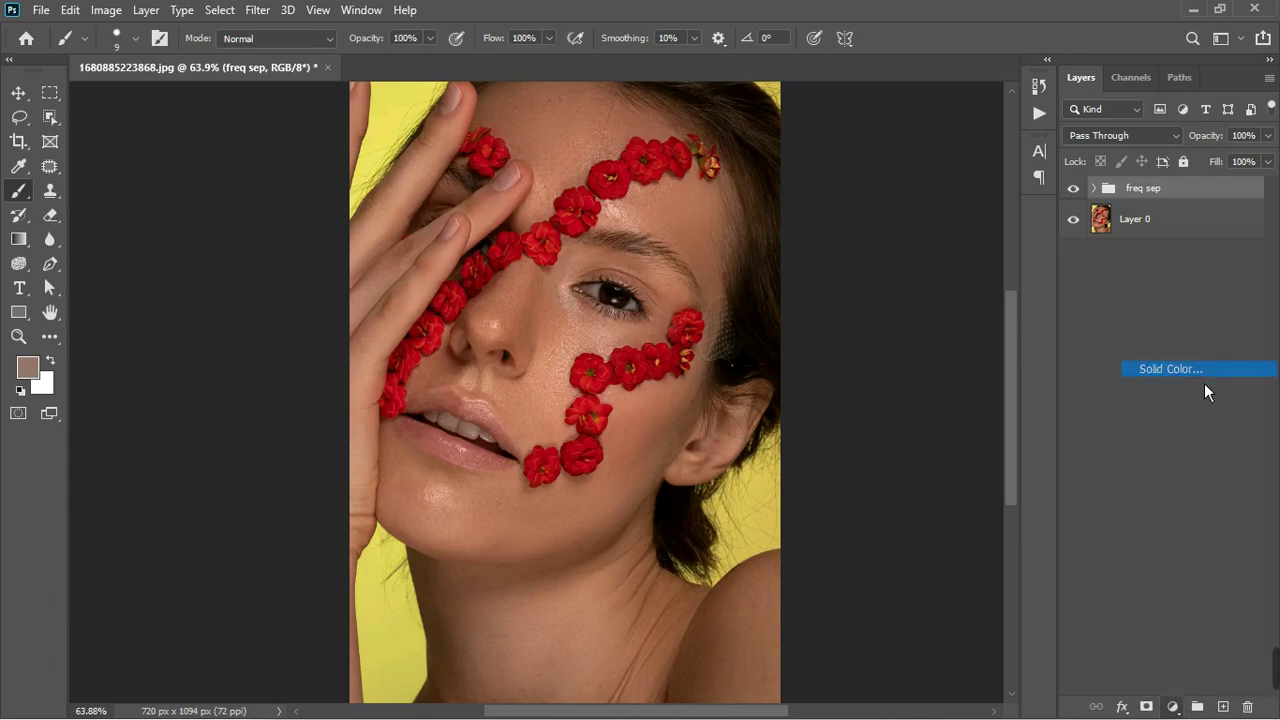
left_click(1200, 154)
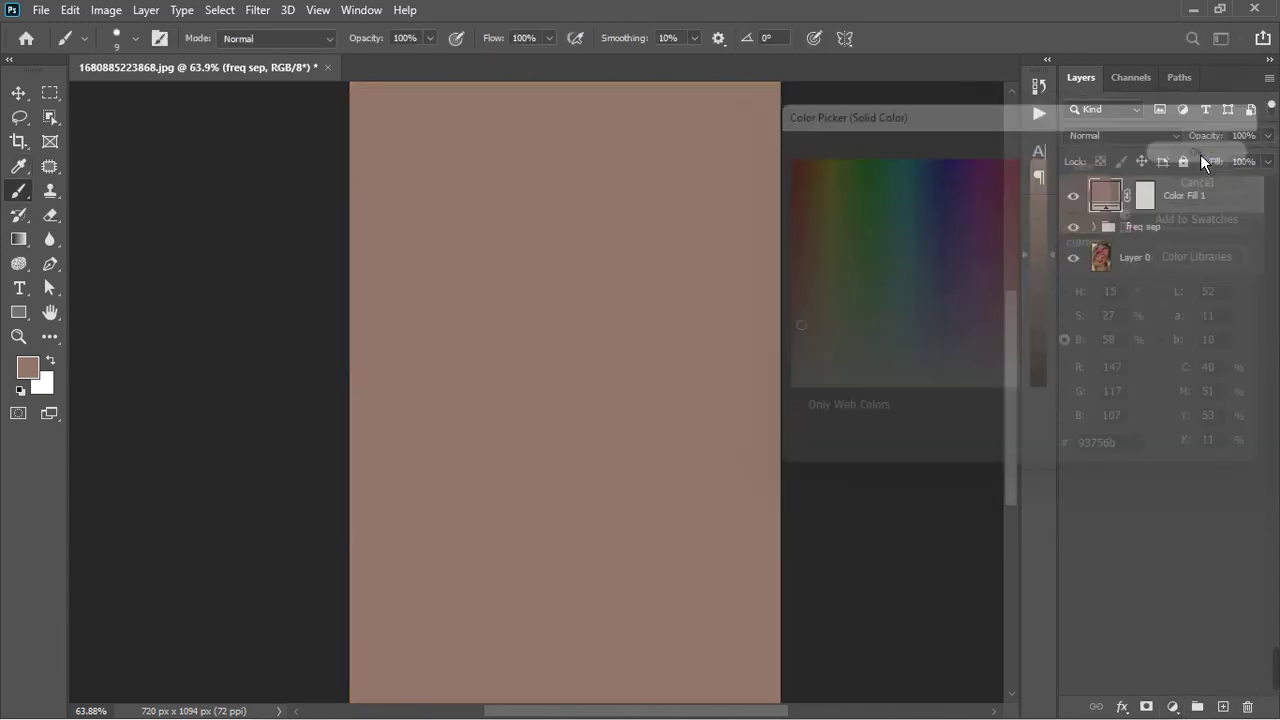
left_click(1076, 198)
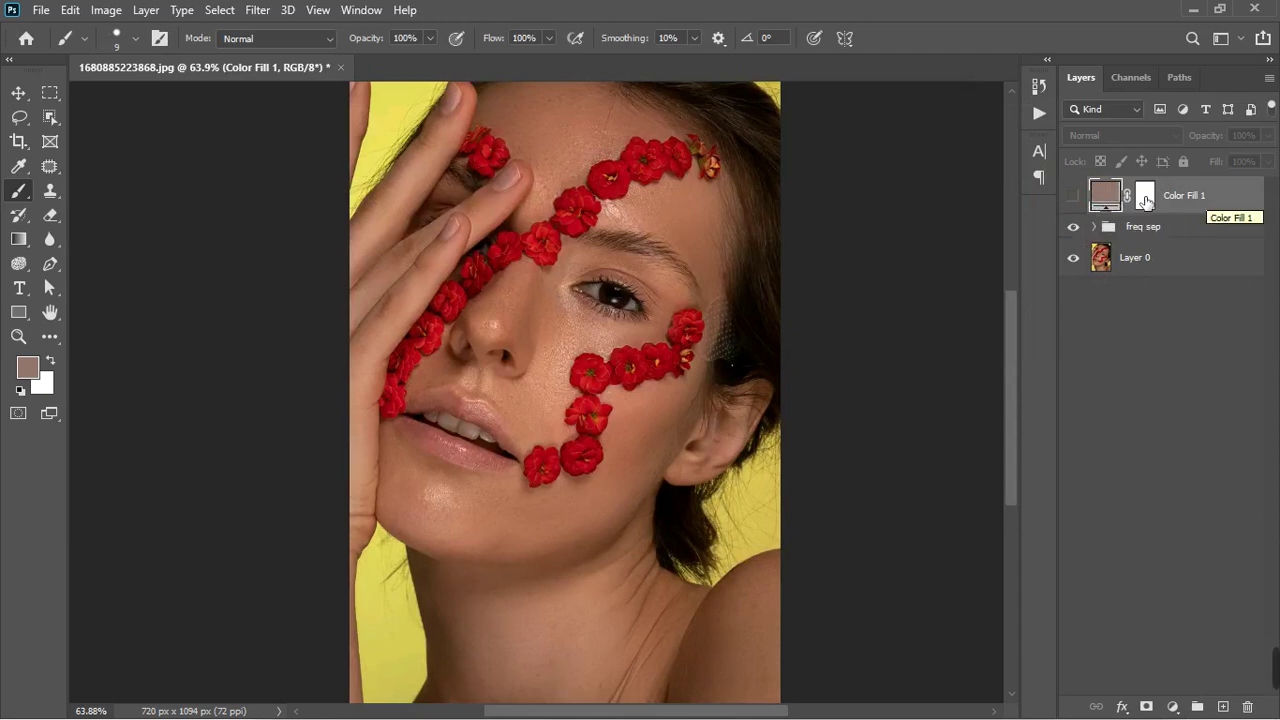
- Sample the lower lip tone (957469) as the colour of the Color Fill 1 layer and leave the layer visible
scroll(612, 310, "up", 2)
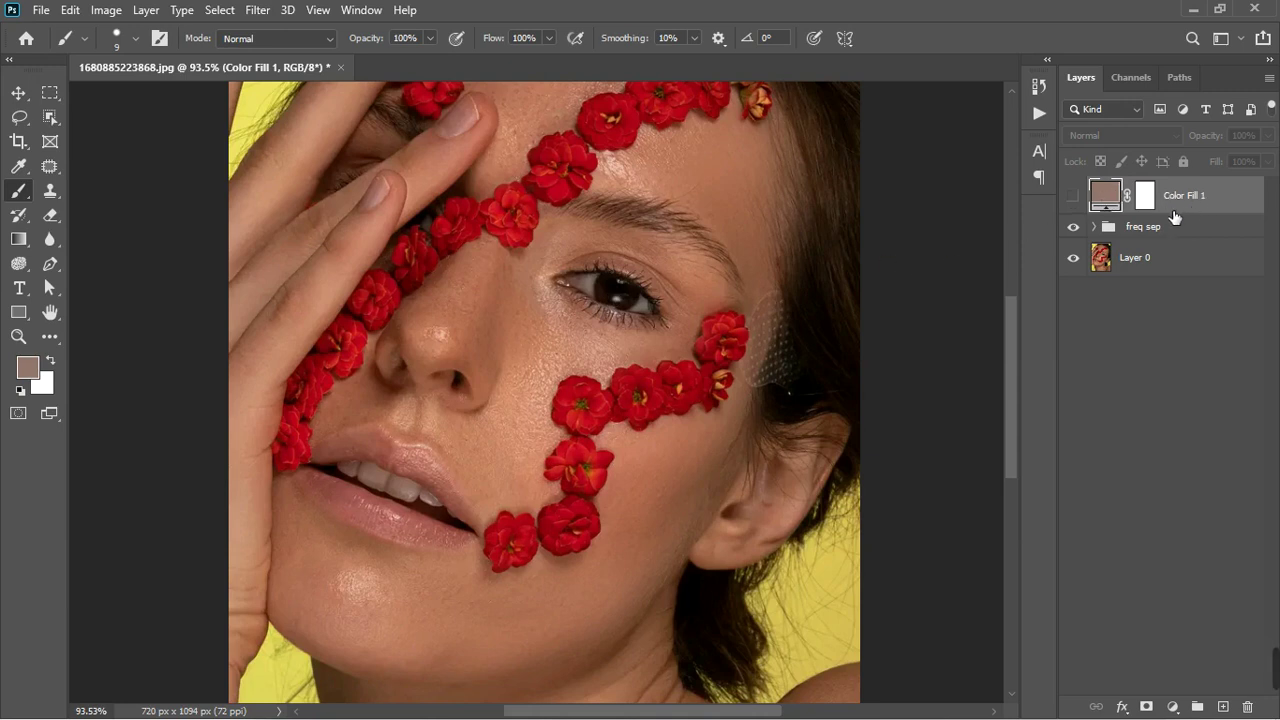
double_click(1105, 199)
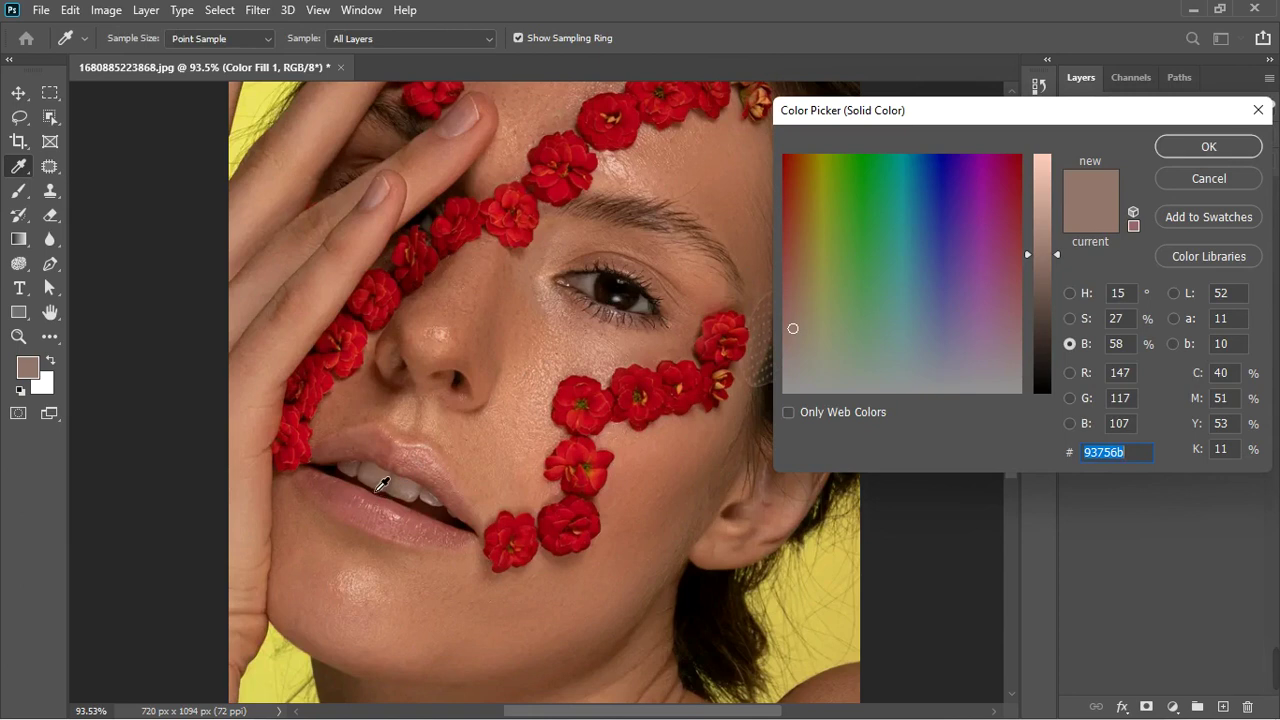
left_click(377, 490)
left_click(405, 505)
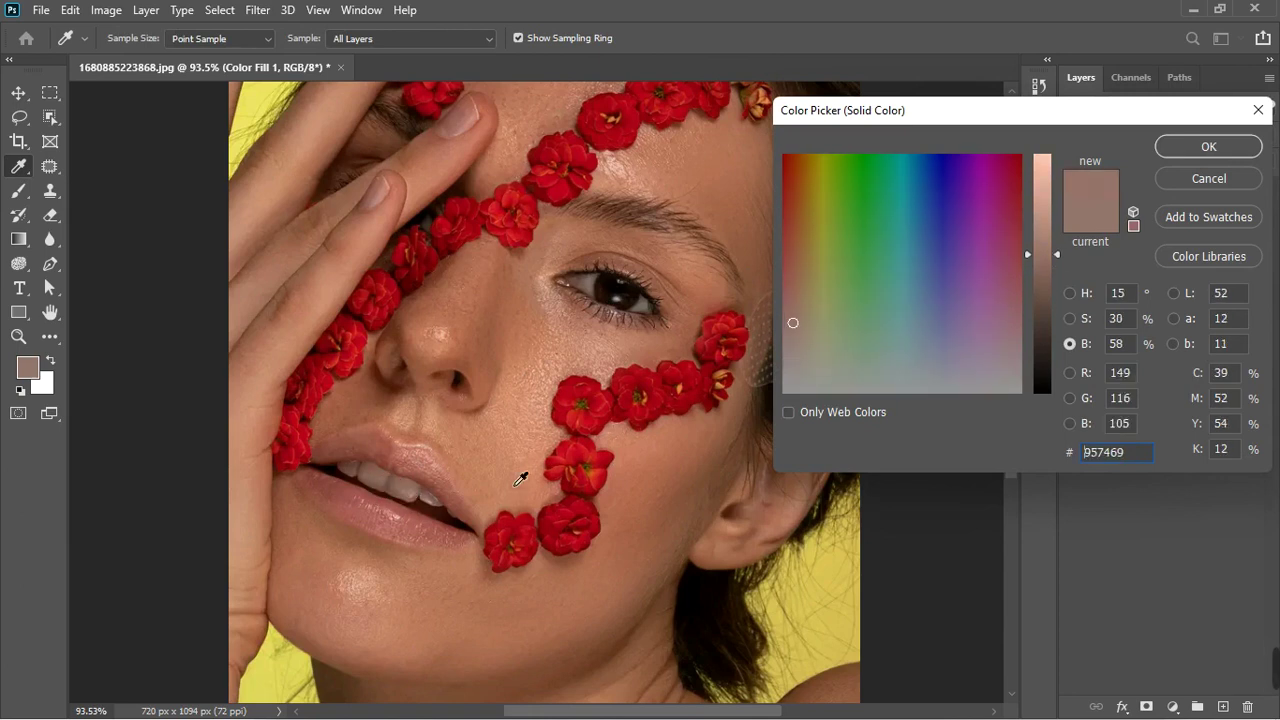
left_click(1203, 152)
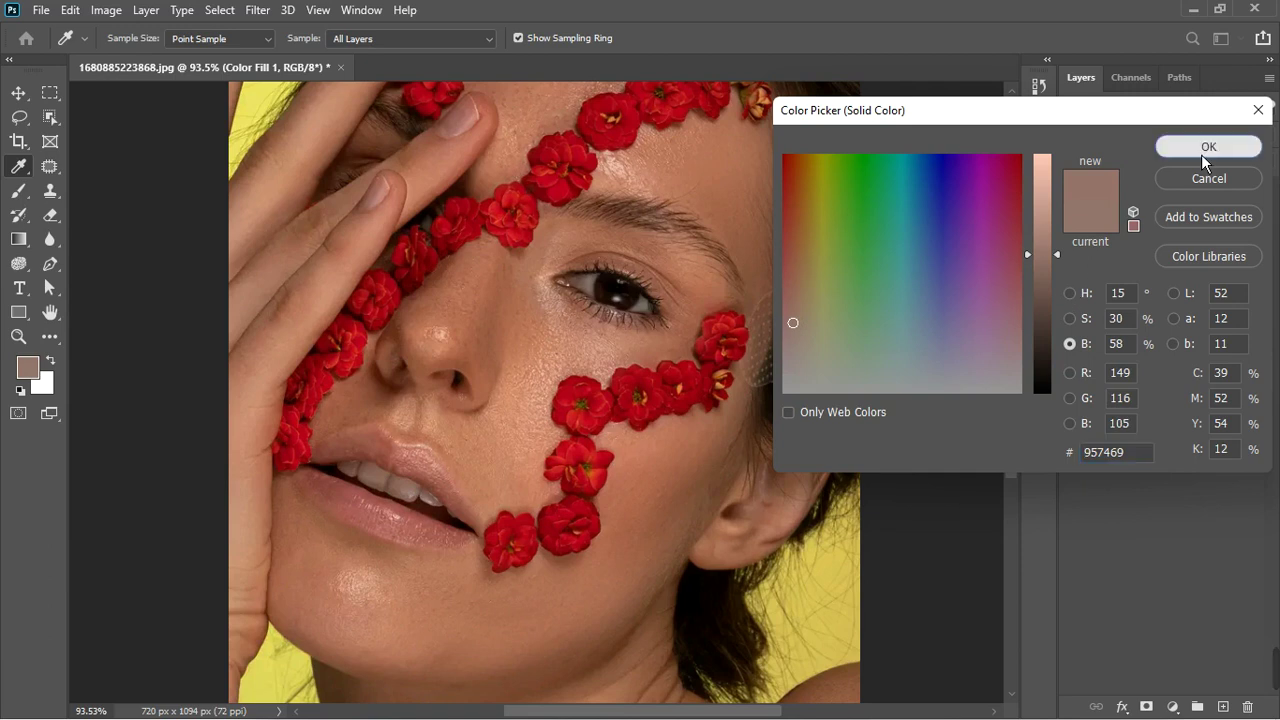
left_click(1075, 197)
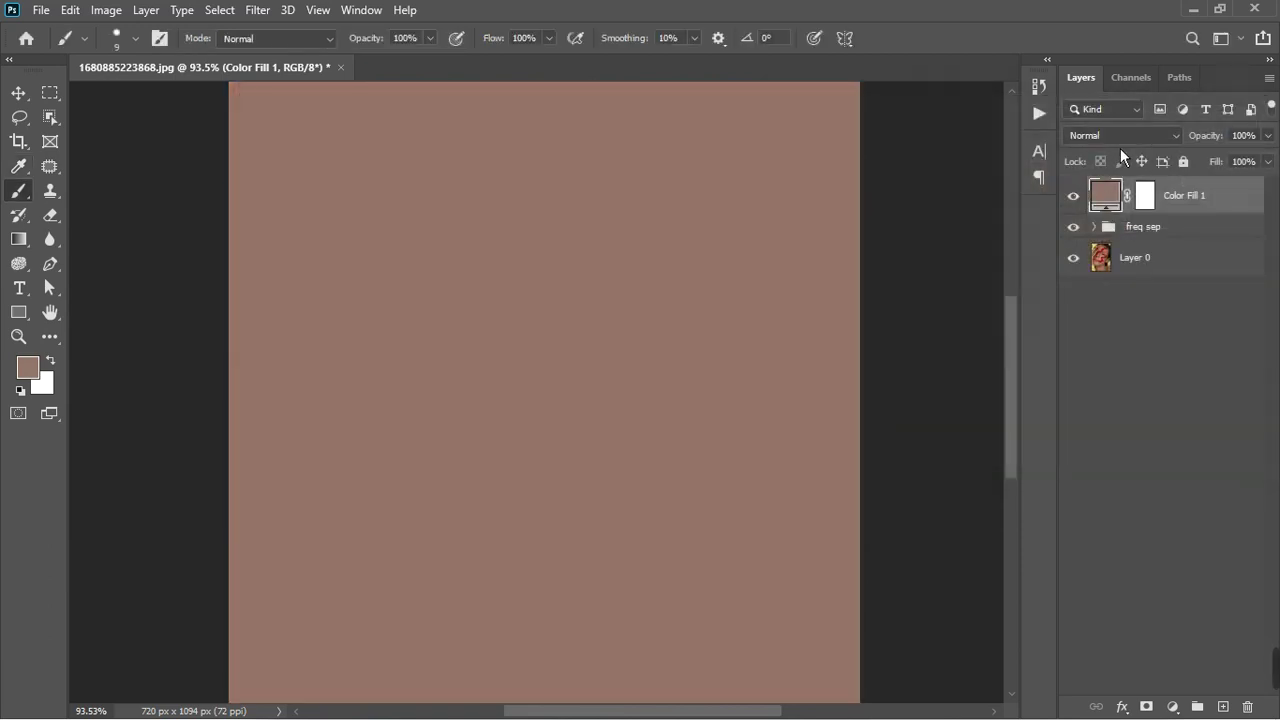
- Set the blend mode of the Color Fill 1 layer to Divide and deselect the layer
left_click(1120, 138)
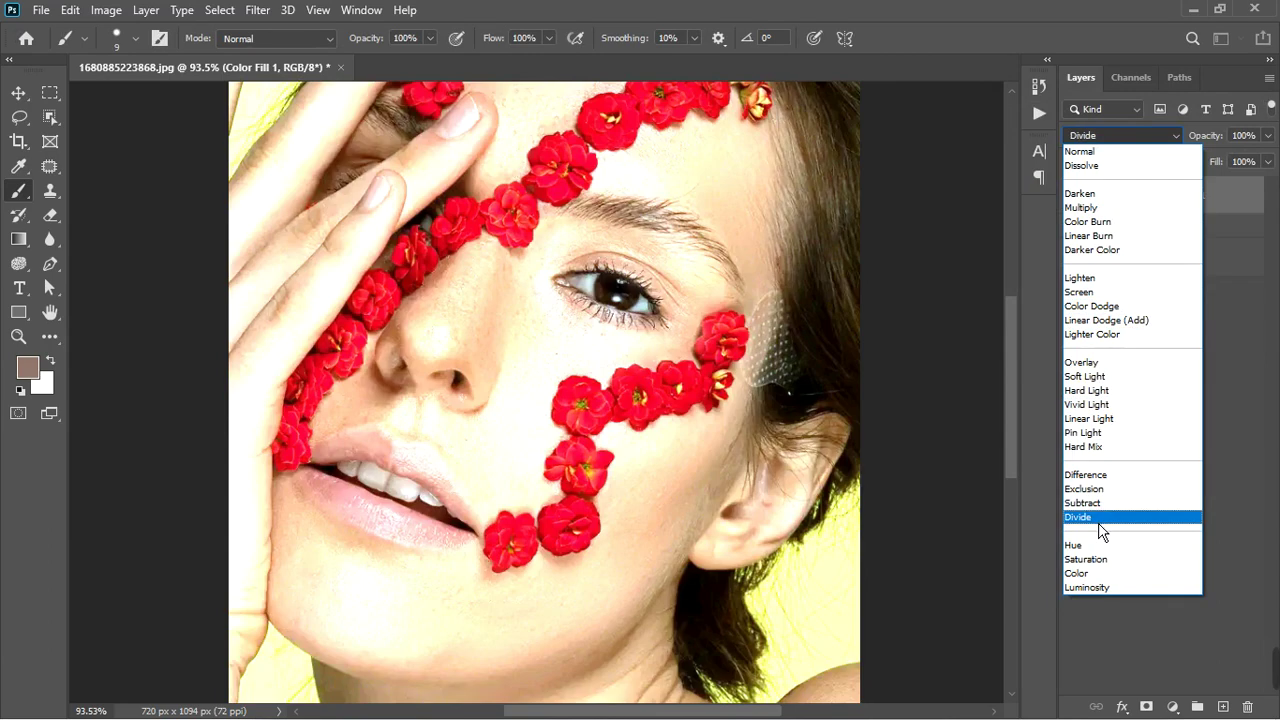
left_click(1098, 523)
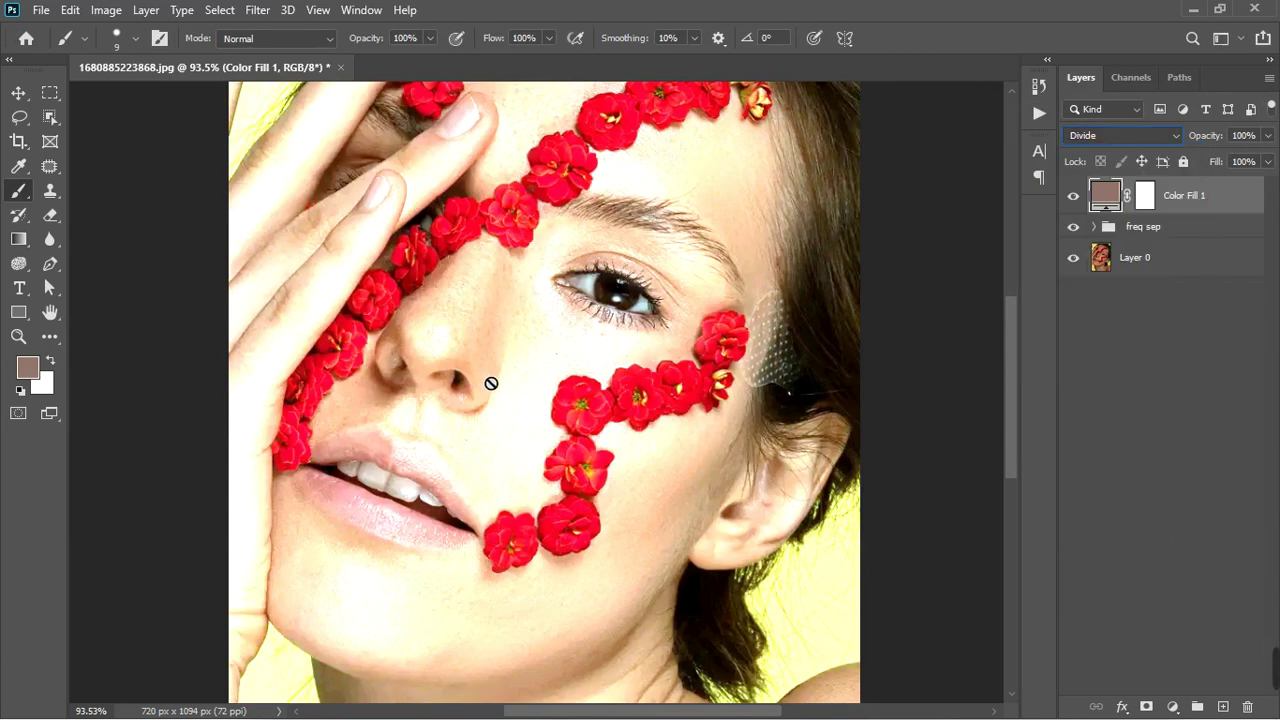
left_click(1173, 374)
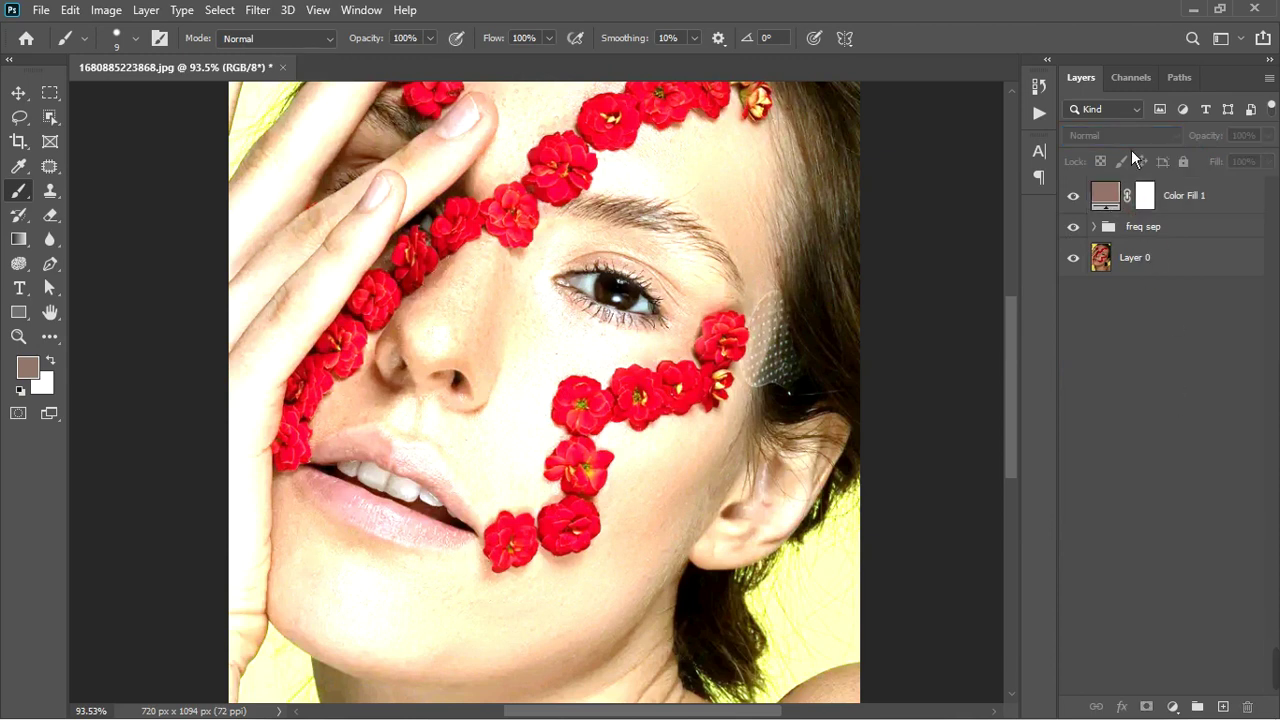
- Raise the brightness of Color Fill 1's colour to 100%, giving ffc7b4
left_click(1116, 197)
double_click(1118, 199)
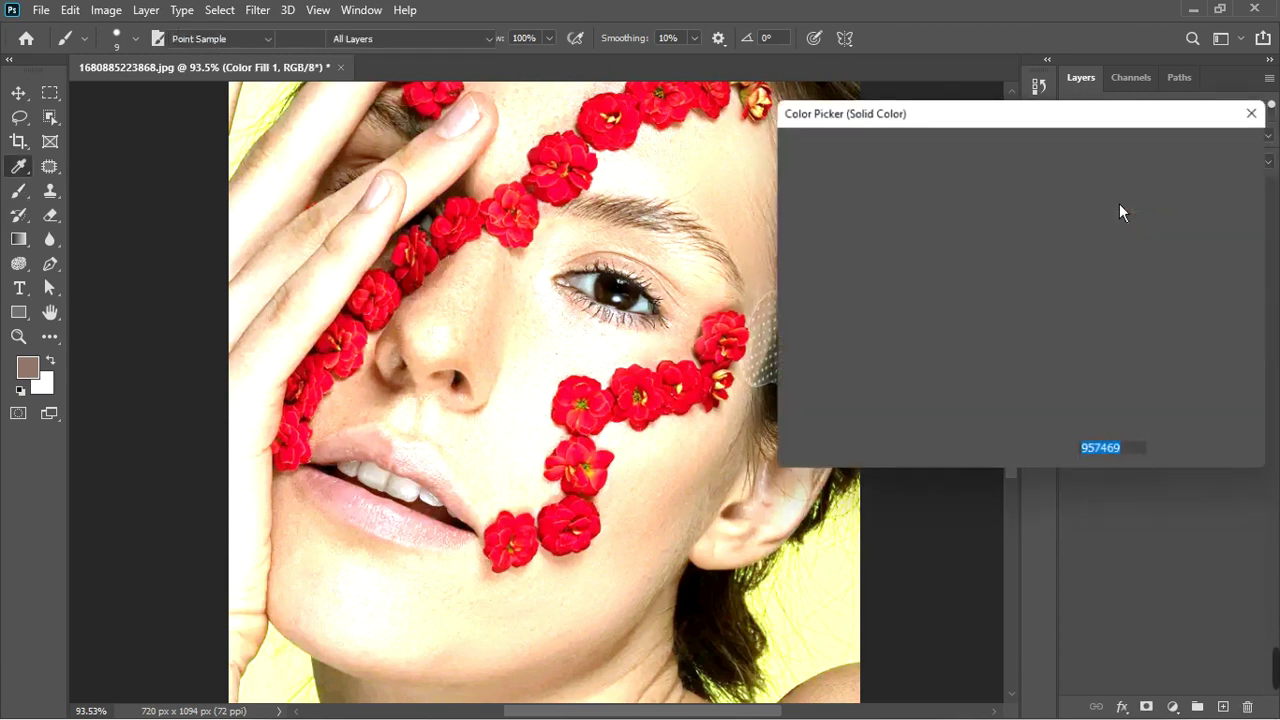
left_click(1070, 343)
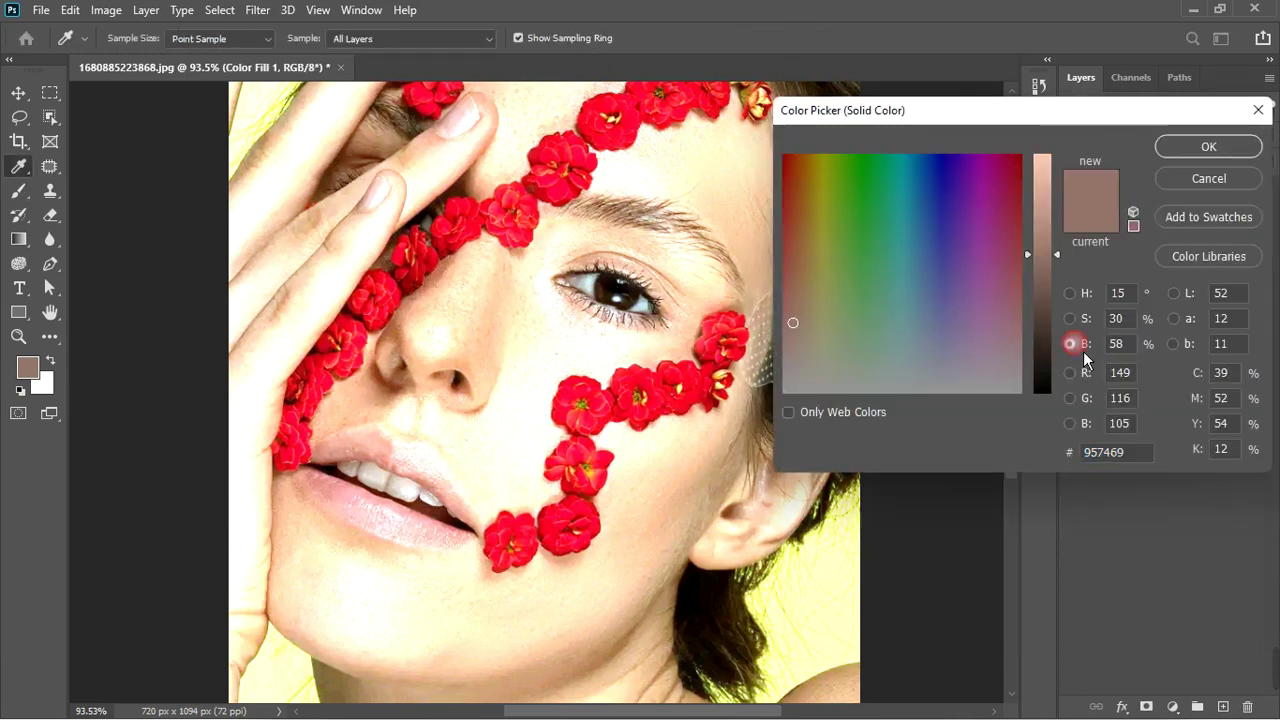
left_click_drag(1066, 263, 1074, 155)
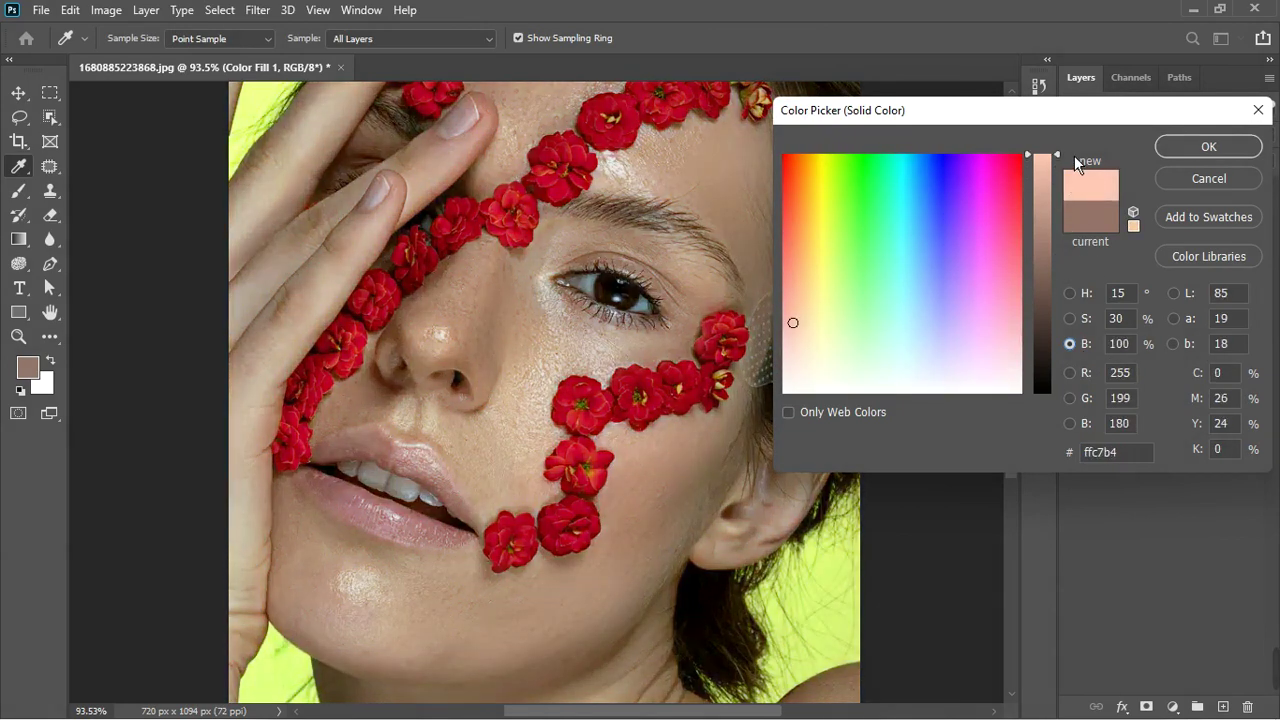
left_click(1200, 152)
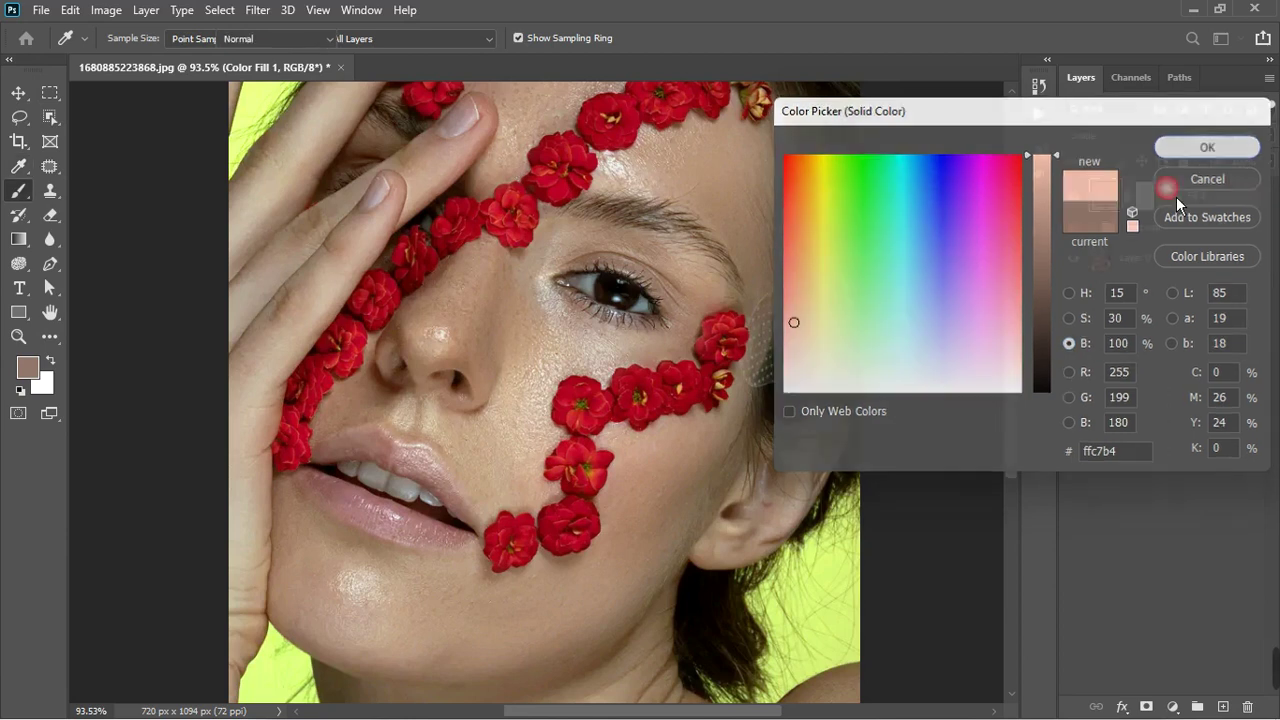
- Compare the whole portrait with and without the Color Fill 1 layer, leaving the layer visible
scroll(640, 227, "down", 5)
scroll(640, 227, "down", 3)
scroll(559, 333, "up", 3)
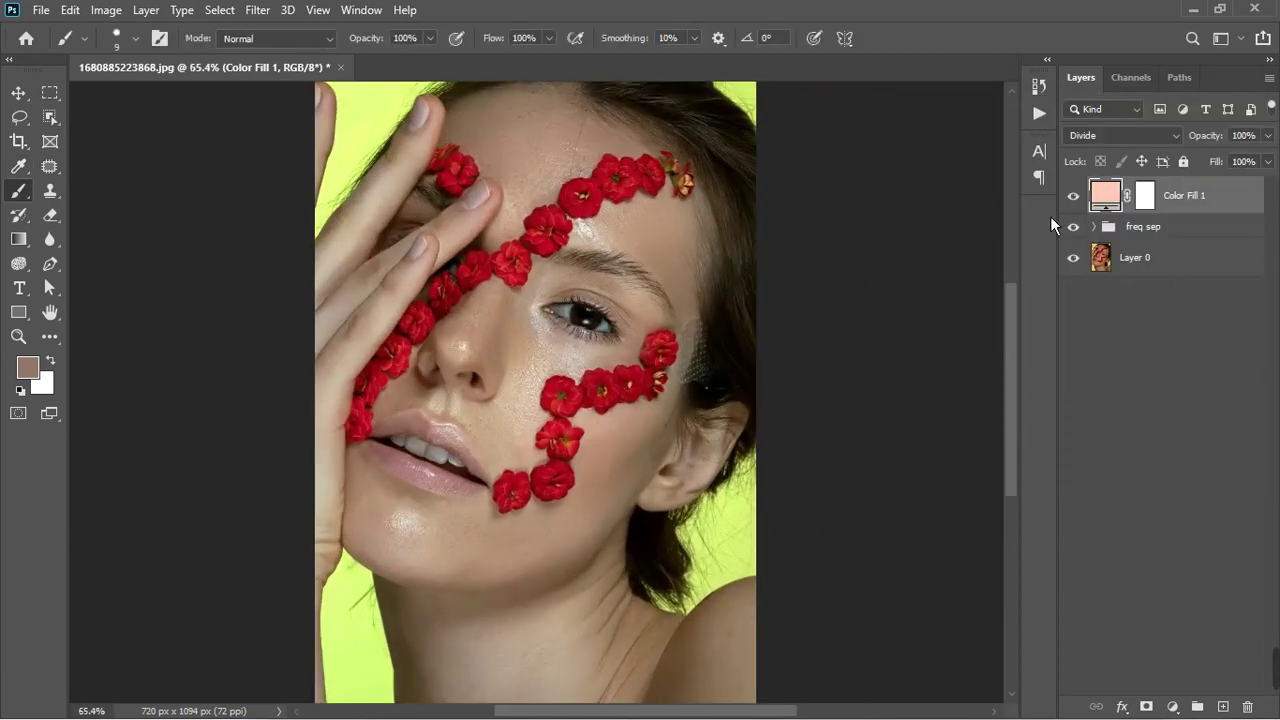
left_click(1073, 196)
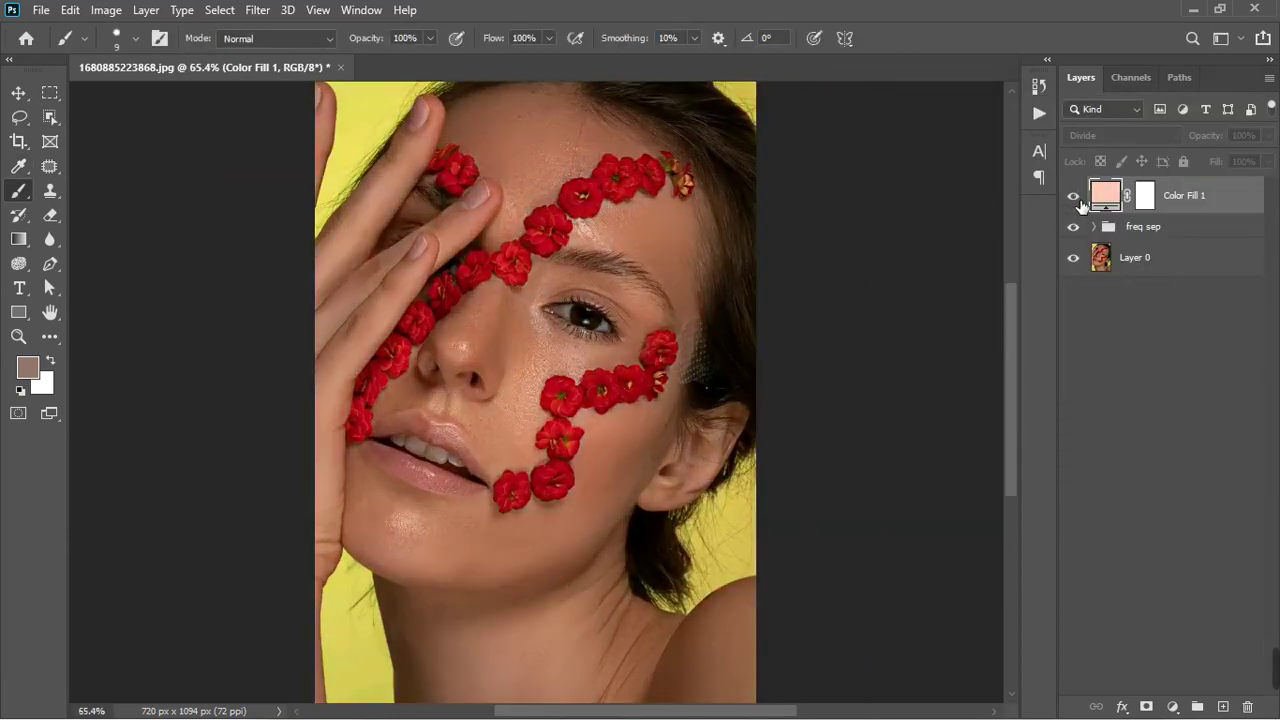
left_click(1074, 197)
scroll(572, 258, "down", 1)
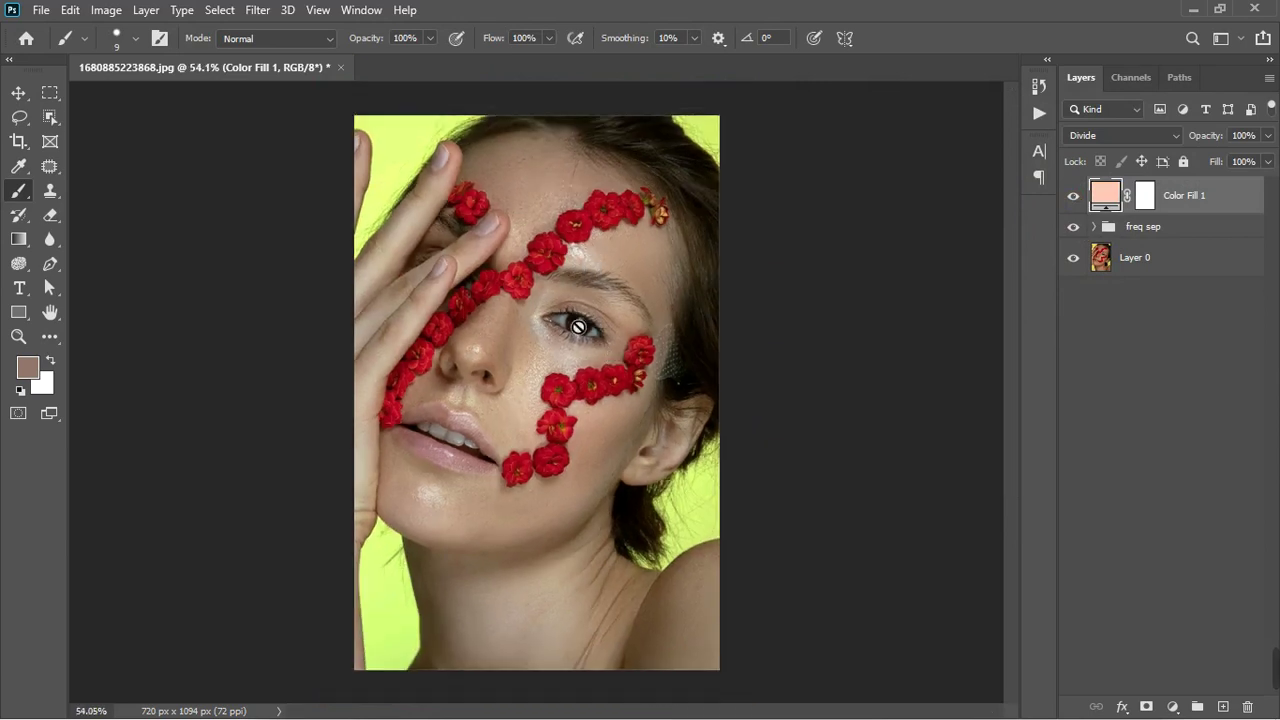
- Add a Photo Filter adjustment layer on top using Cooling Filter (82) at 25% density
left_click(1175, 707)
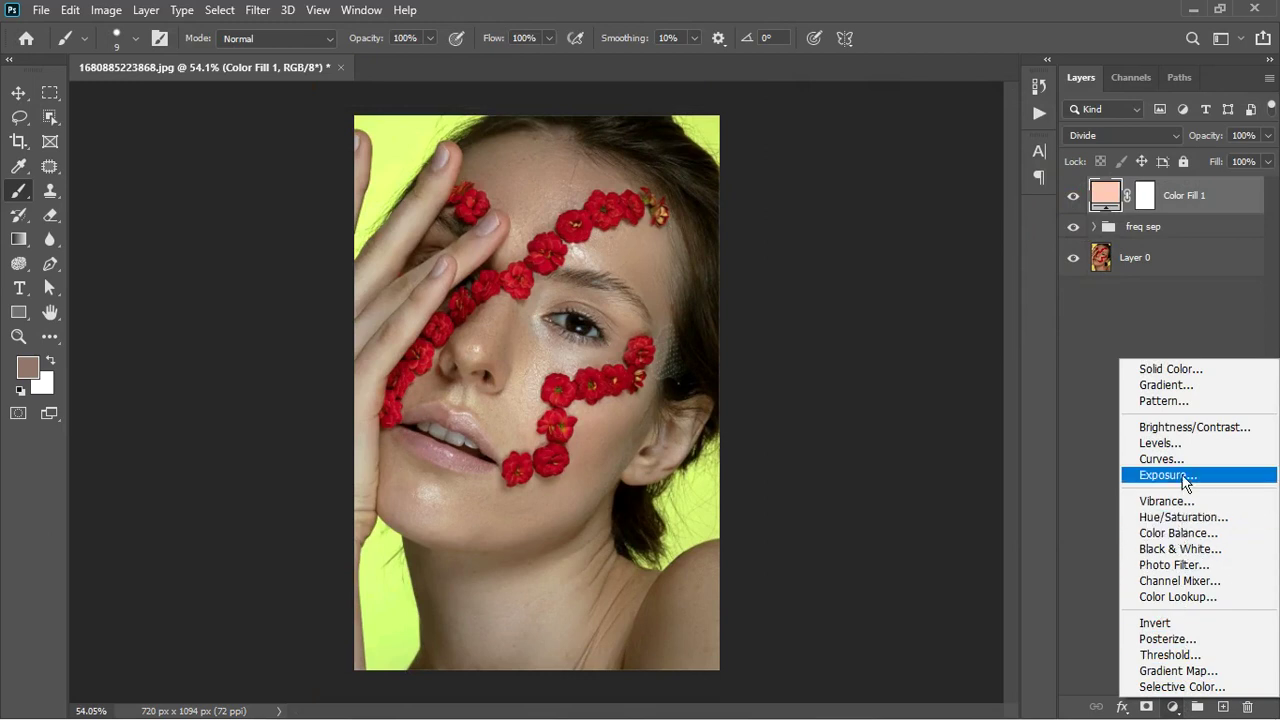
left_click(1176, 565)
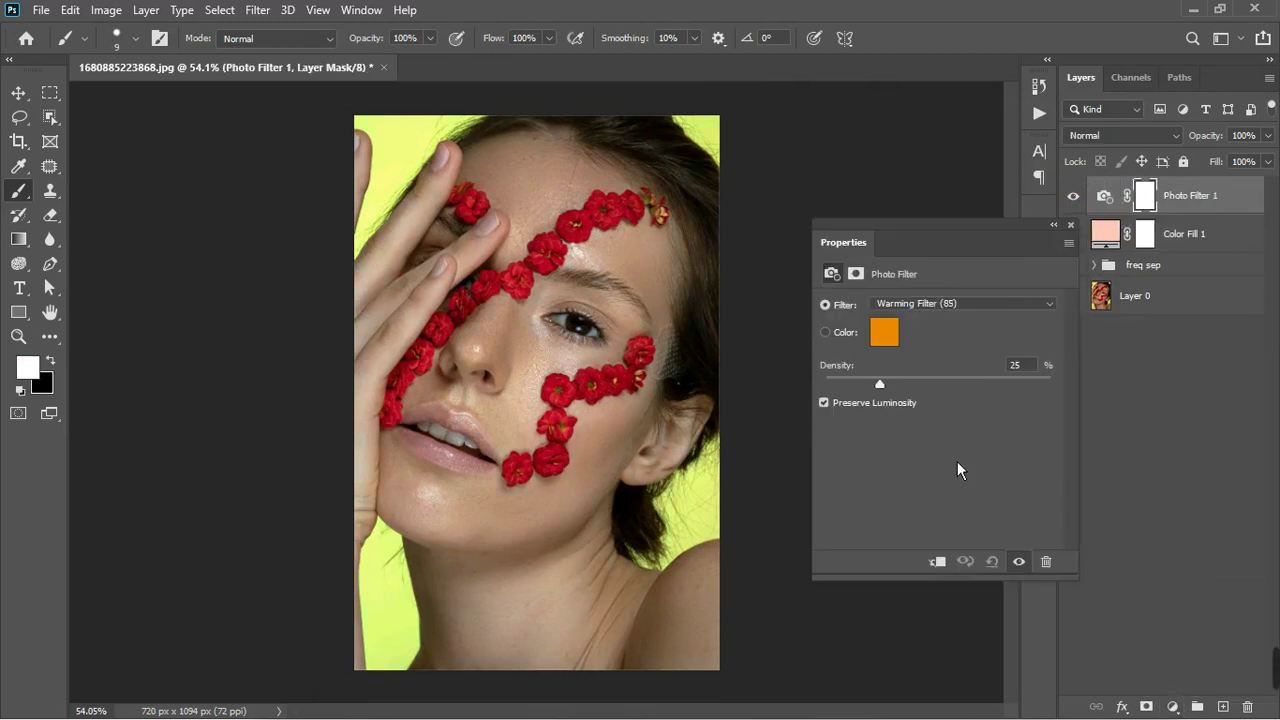
left_click(945, 304)
left_click(939, 397)
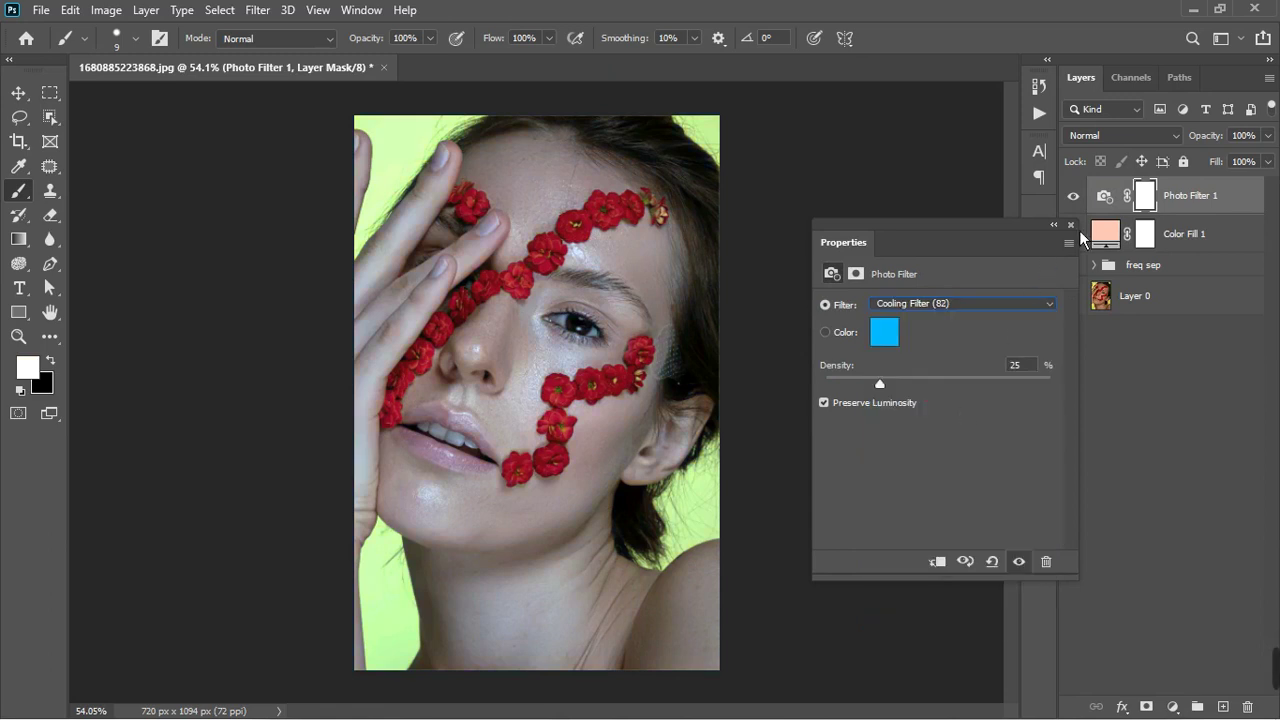
left_click(1124, 365)
- Add a Black & White adjustment layer on top and reduce its opacity to 14%
left_click(1174, 706)
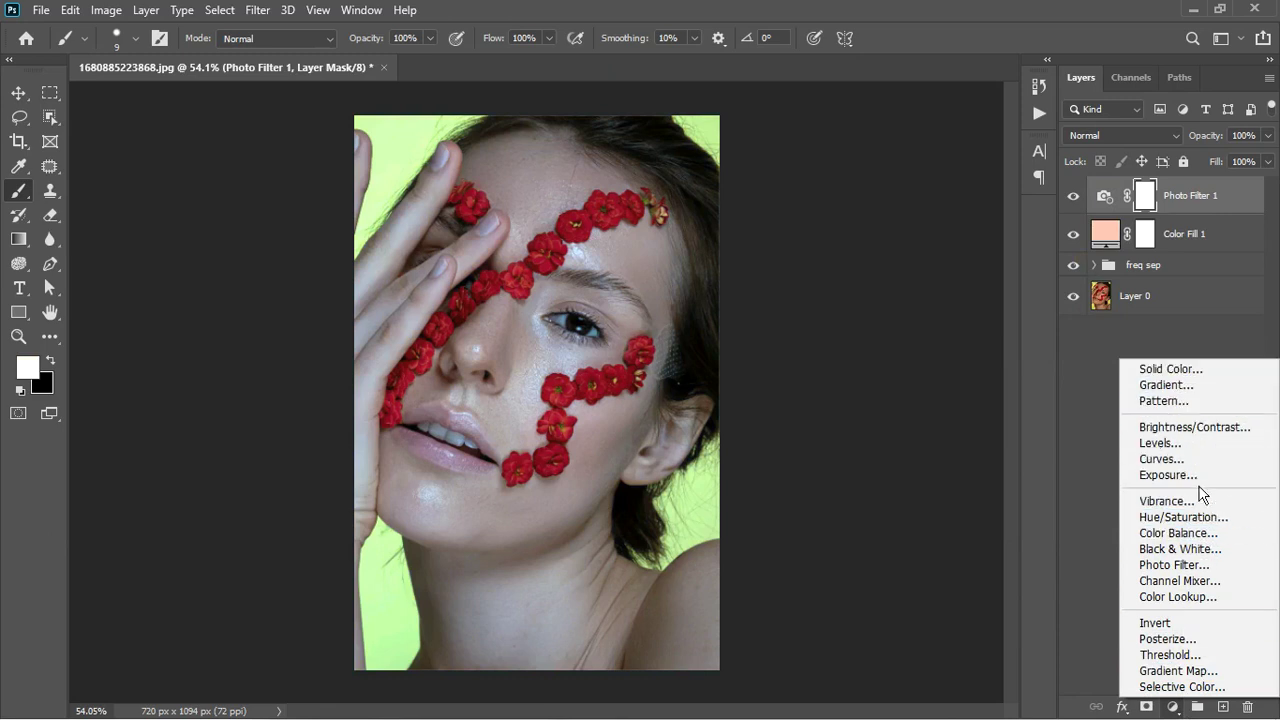
left_click(1198, 550)
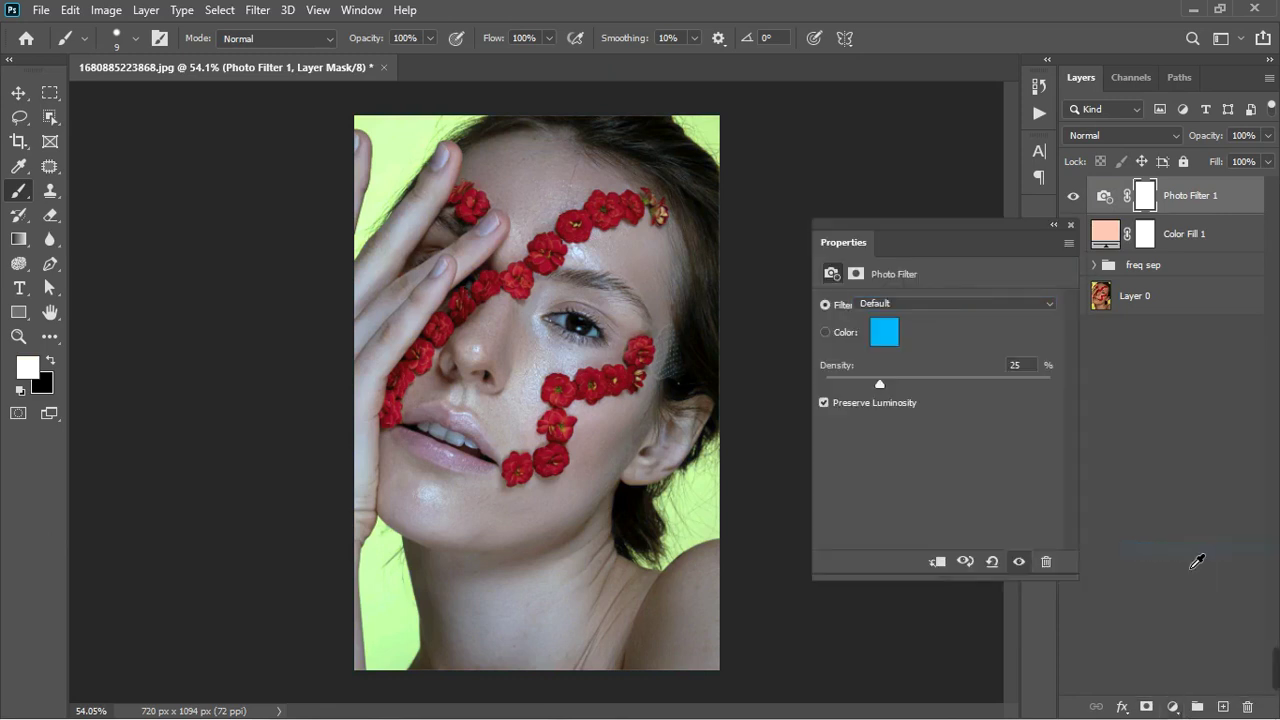
left_click(1080, 223)
left_click(1267, 135)
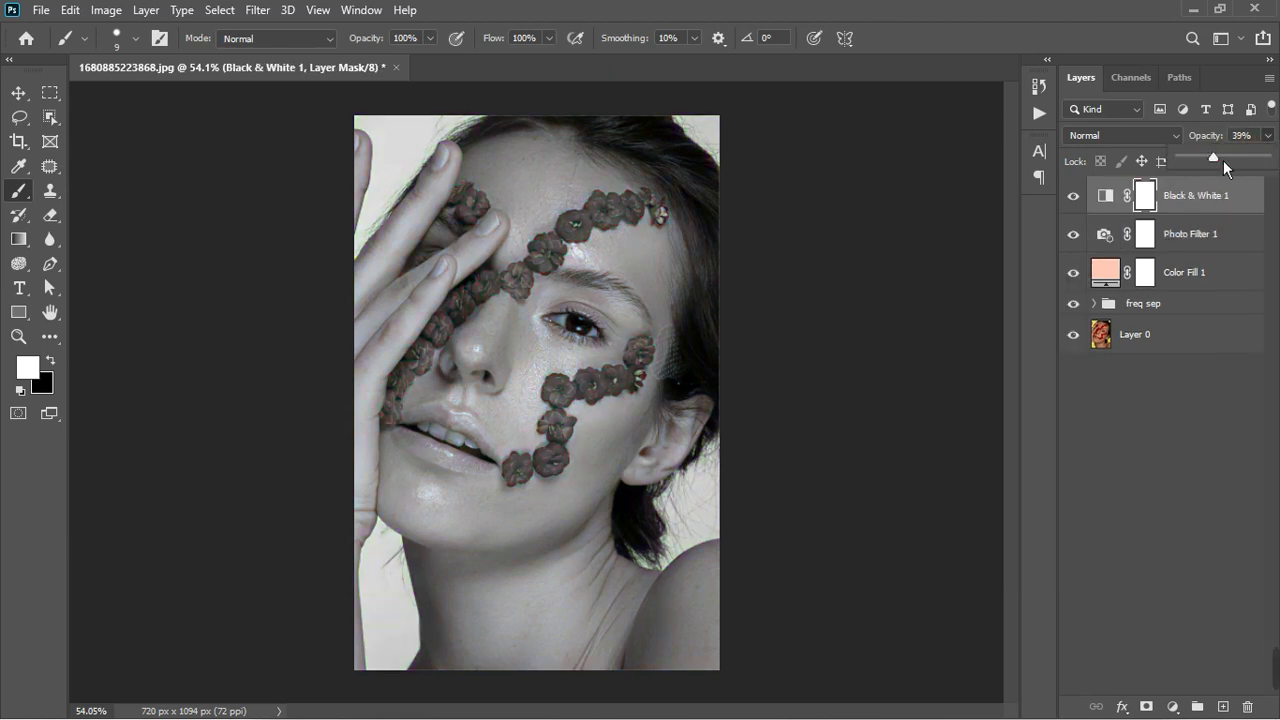
left_click_drag(1223, 160, 1206, 166)
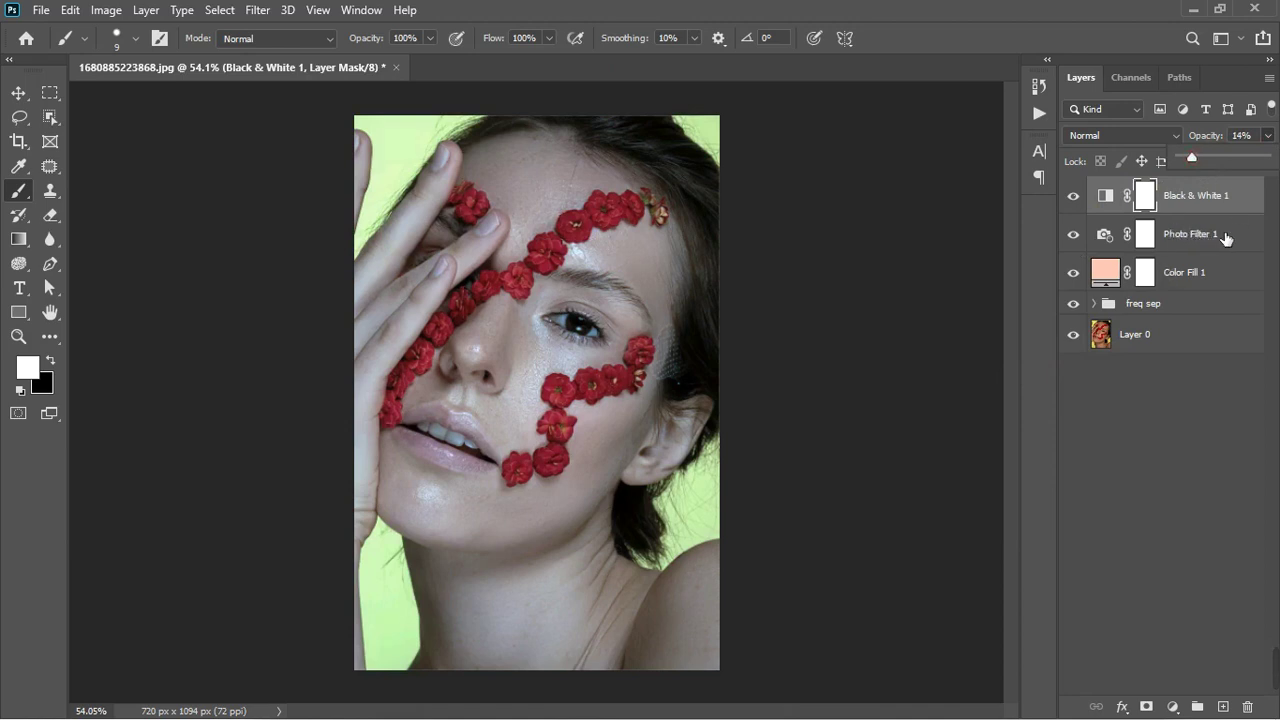
- Group the Photo Filter 1 and Black & White 1 layers and give the group an inverted, all-black layer mask
left_click(1174, 245, "shift")
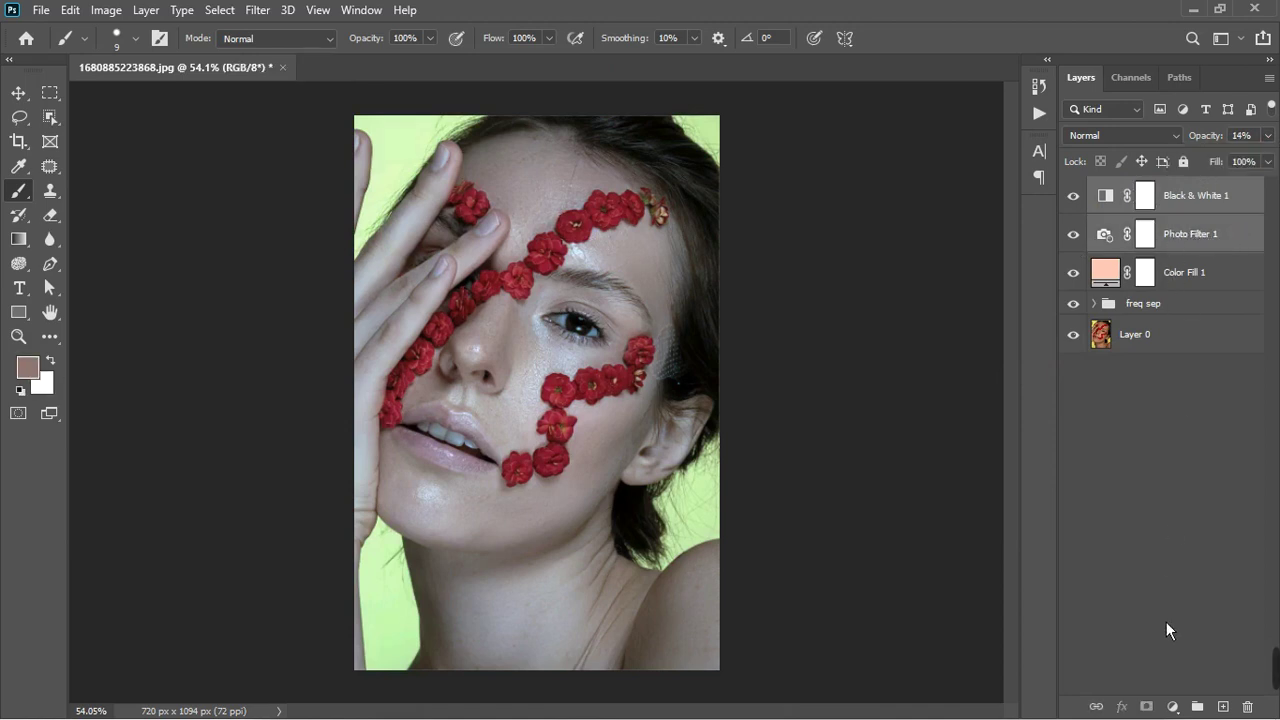
left_click(1197, 706)
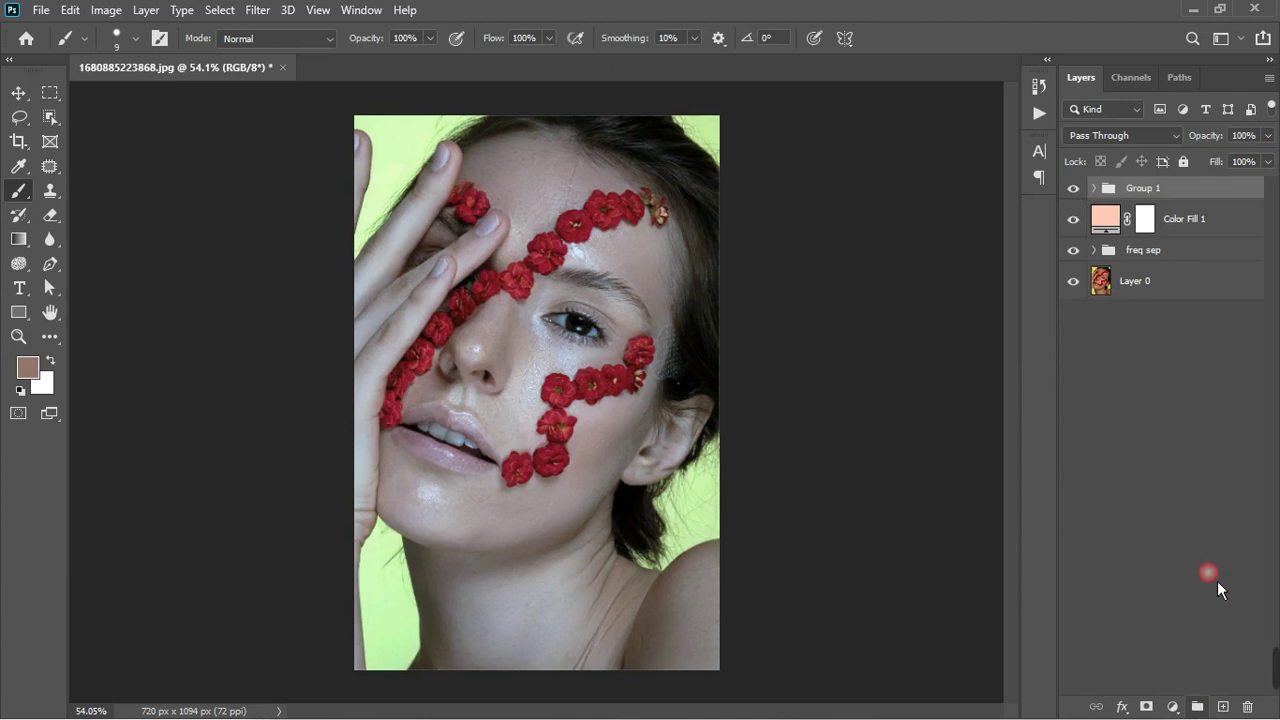
left_click(1146, 706)
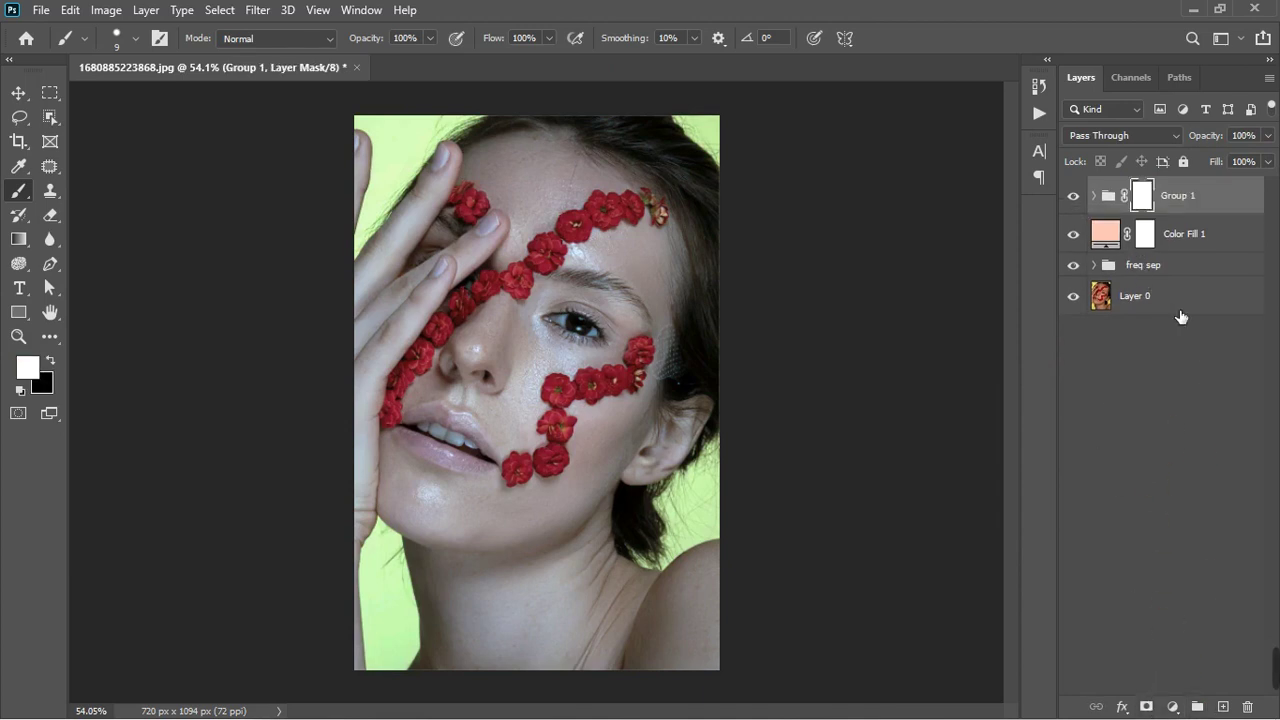
key("ctrl+i")
- Paint white on the Group 1 mask over the whites of the visible eye with a 15 px brush
right_click(17, 188)
left_click(33, 205)
scroll(591, 347, "up", 6)
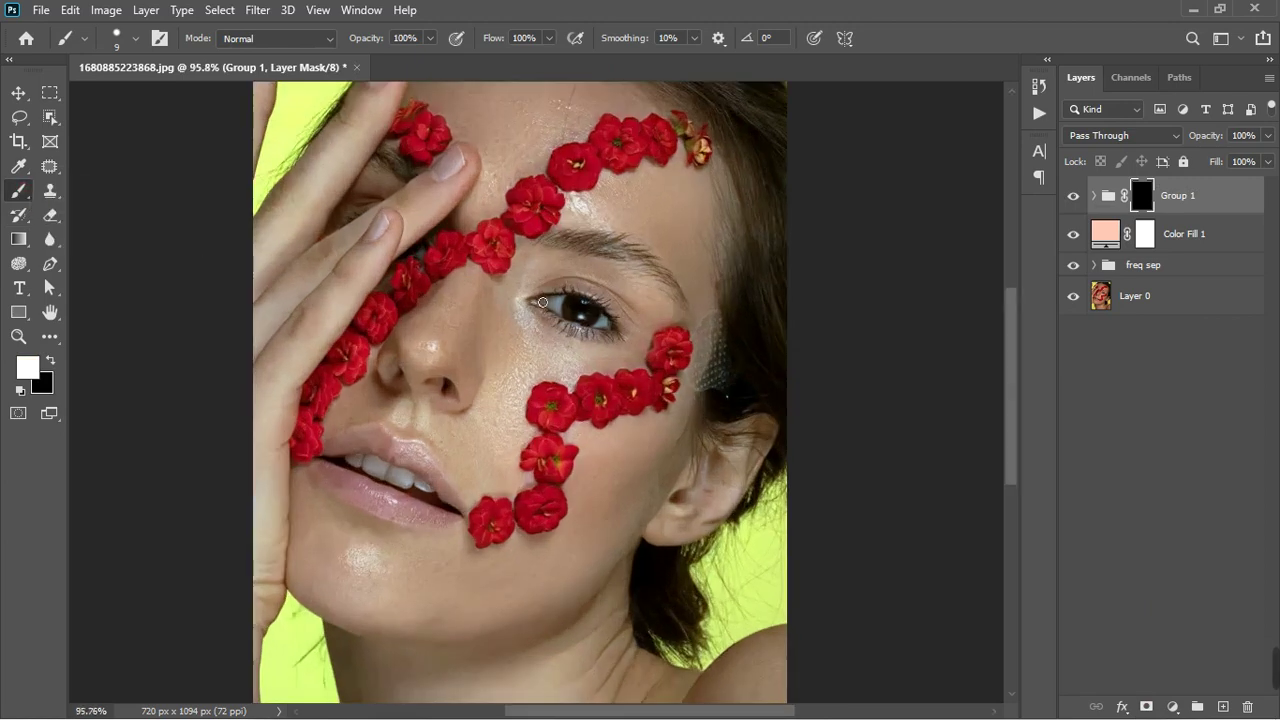
key("bracketright")
key("bracketright")
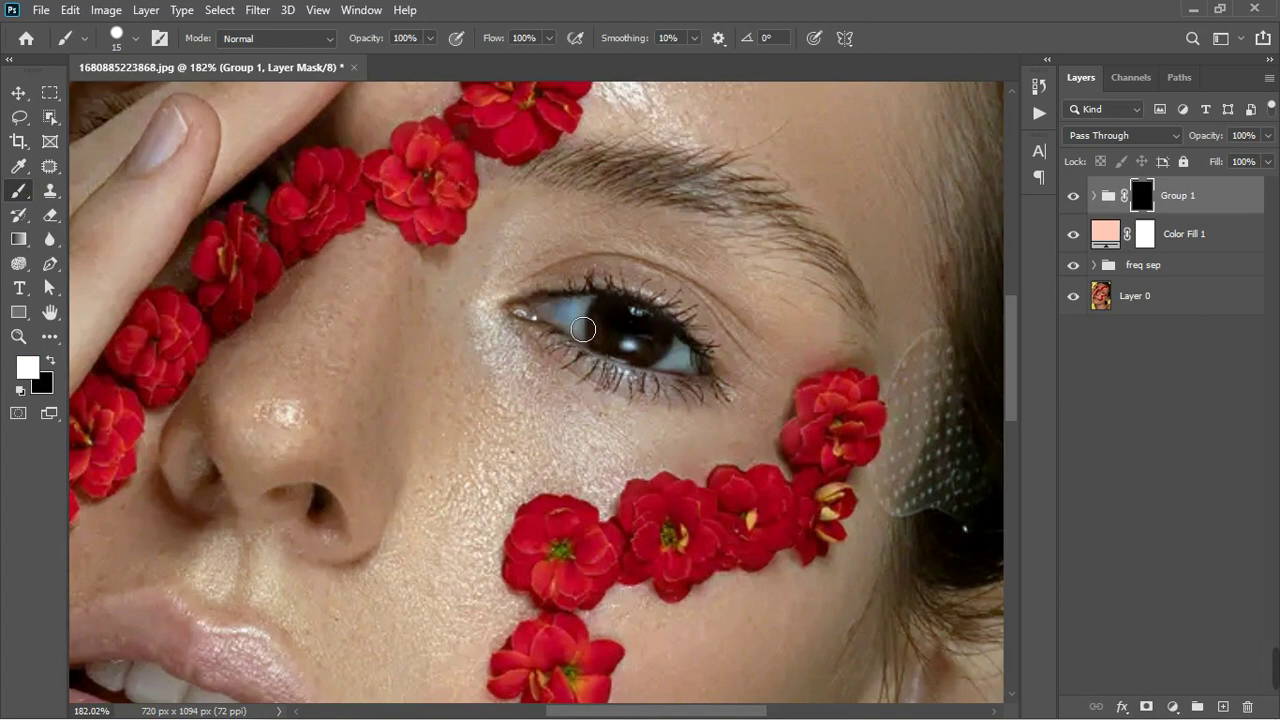
left_click_drag(575, 318, 570, 324)
mouse_move(693, 374)
left_mouse_down()
mouse_move(699, 365)
mouse_move(688, 376)
mouse_move(662, 367)
left_mouse_up()
scroll(660, 366, "down", 2)
scroll(660, 366, "down", 4)
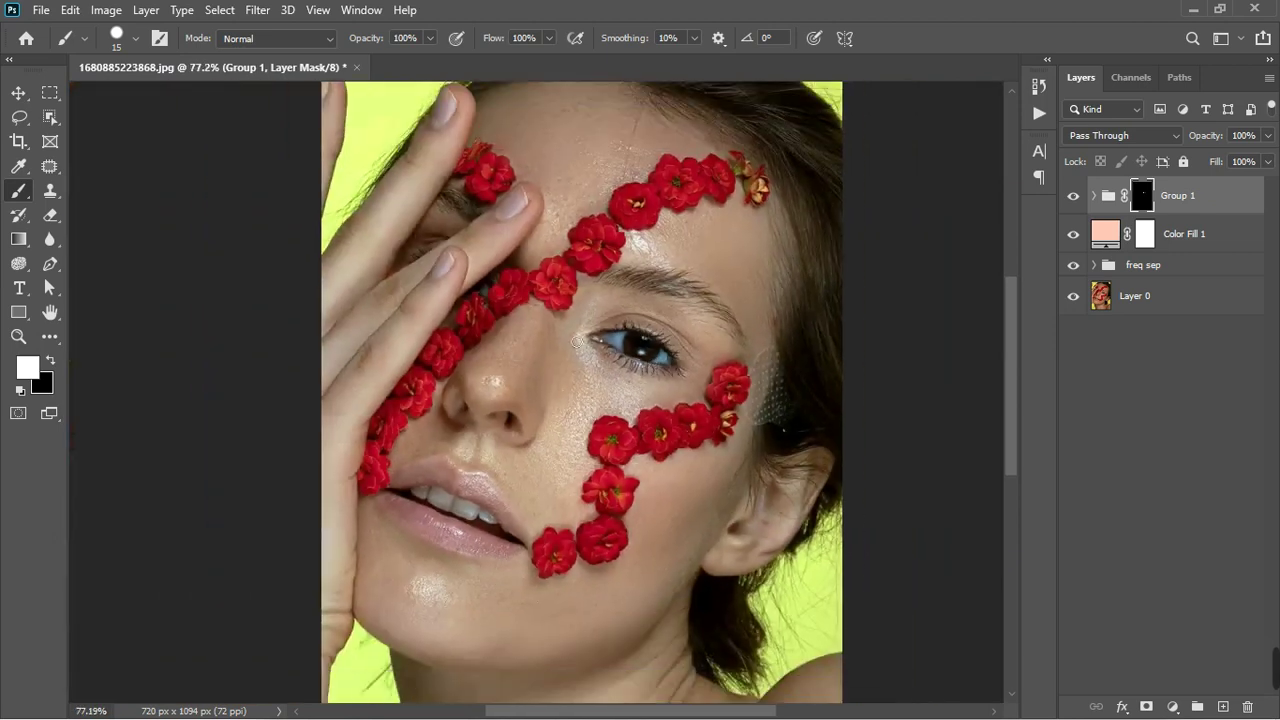
- Paint white on the Group 1 mask over the teeth to reveal the cooling, desaturating correction there
scroll(507, 312, "up", 4)
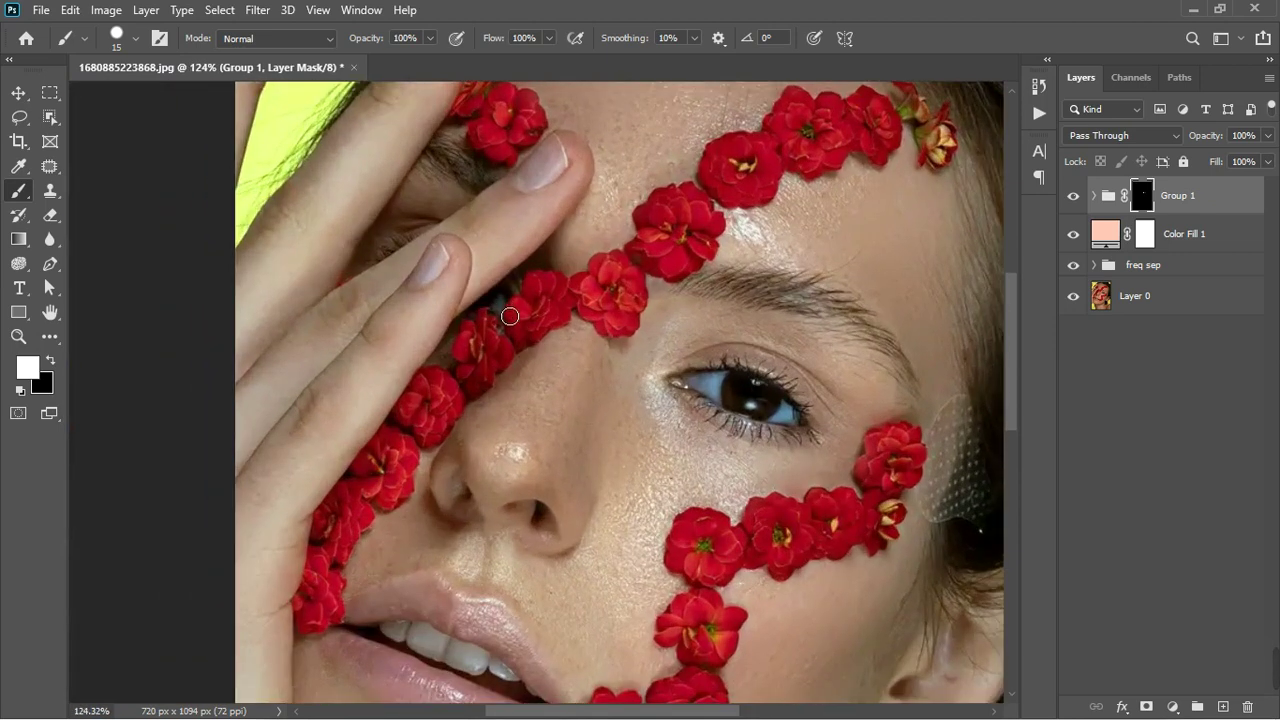
scroll(564, 376, "down", 2)
scroll(564, 376, "down", 2)
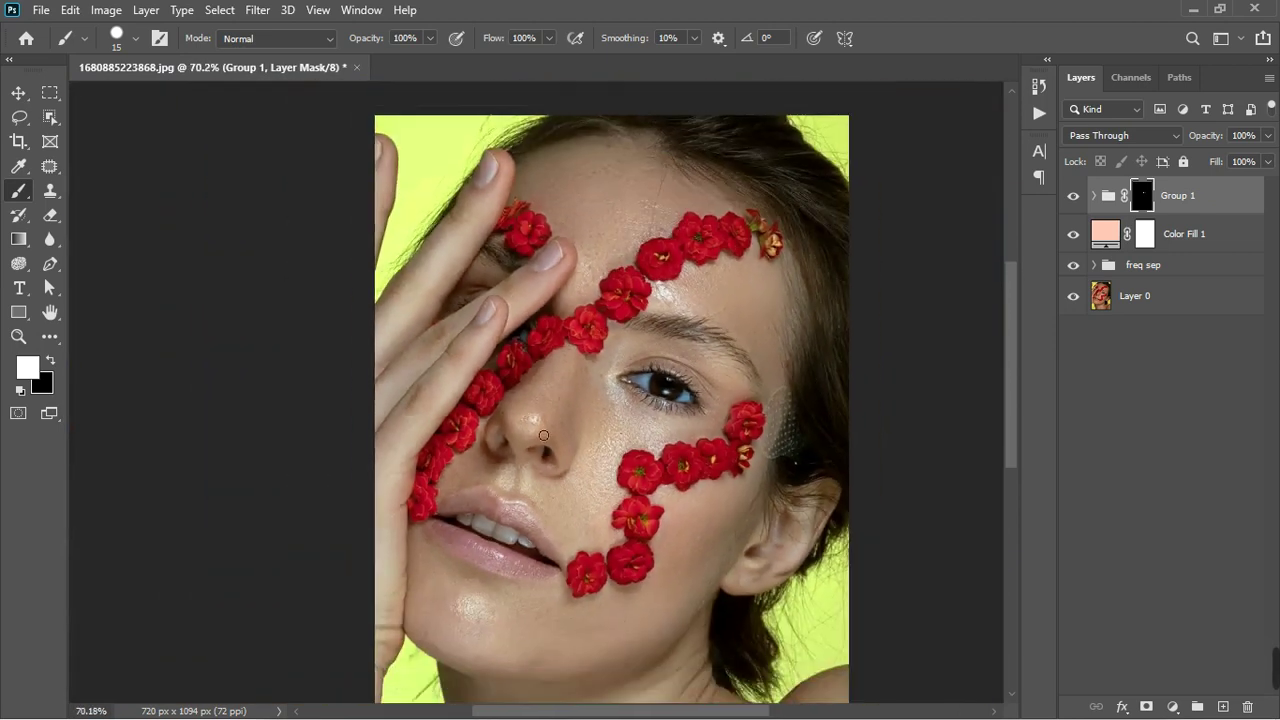
scroll(508, 530, "up", 5)
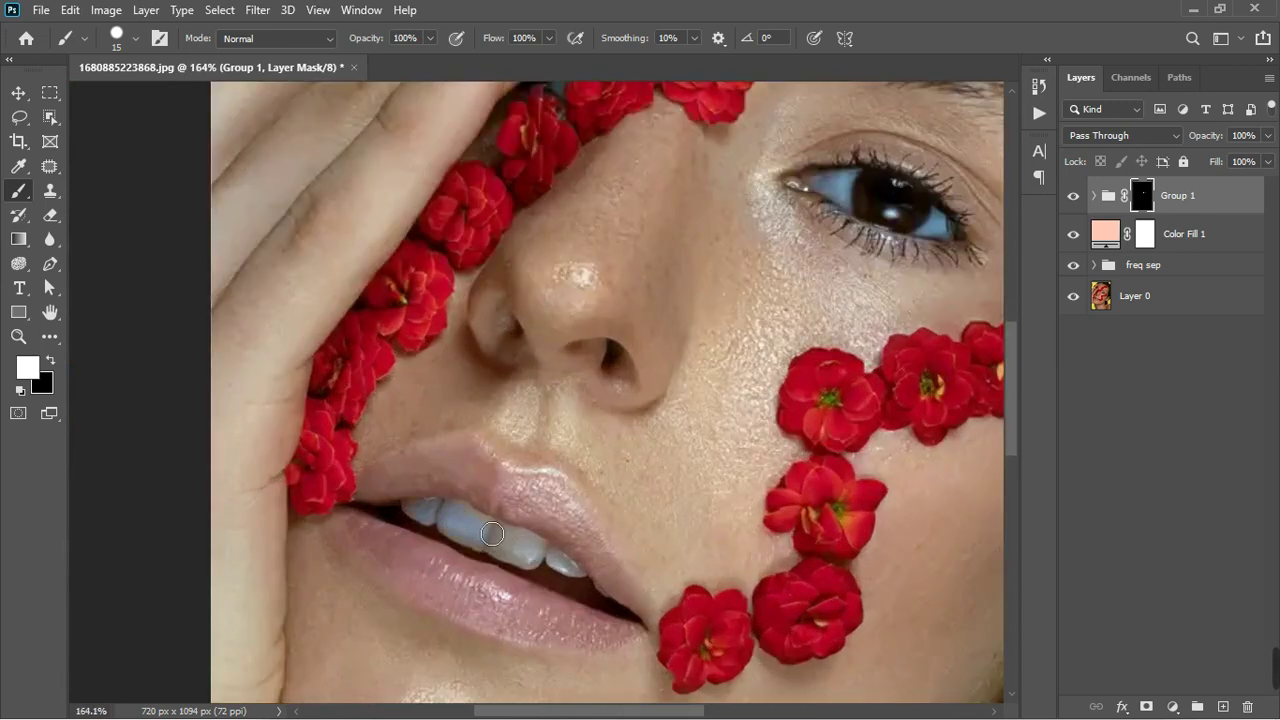
mouse_move(480, 544)
left_mouse_down()
mouse_move(543, 570)
mouse_move(521, 550)
mouse_move(554, 562)
mouse_move(602, 606)
left_mouse_up()
scroll(612, 540, "down", 5)
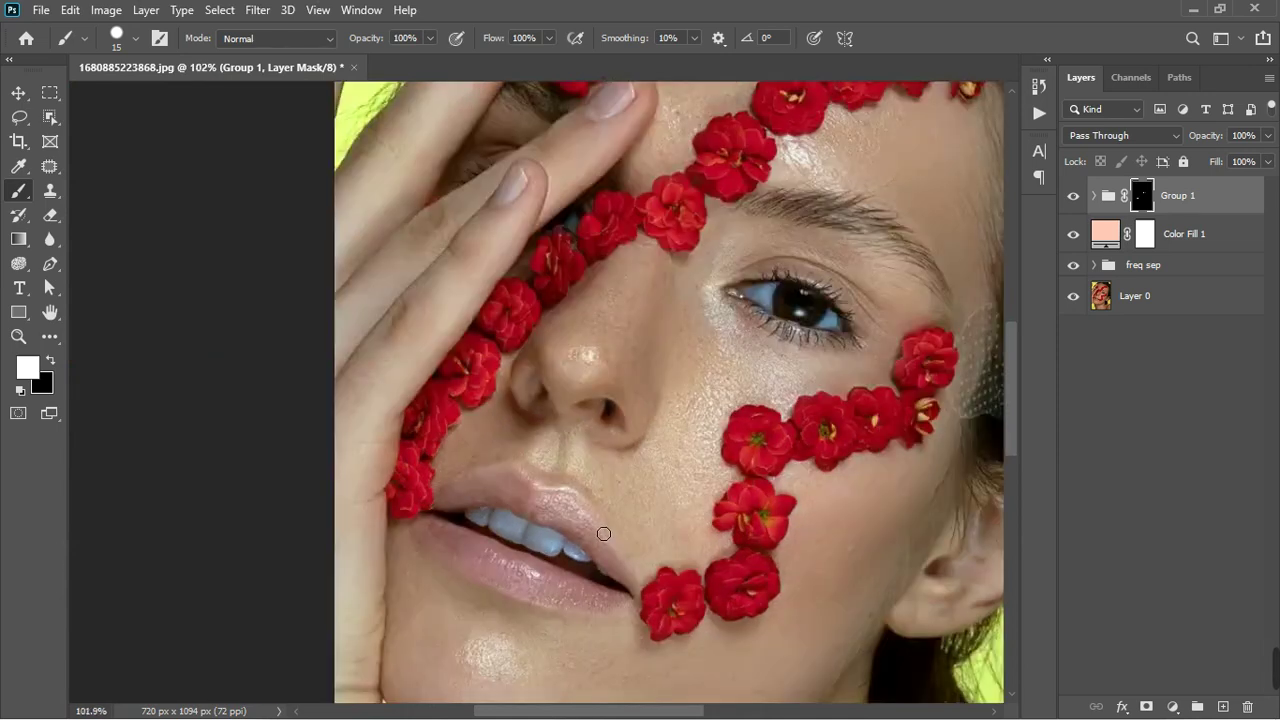
scroll(663, 483, "down", 3)
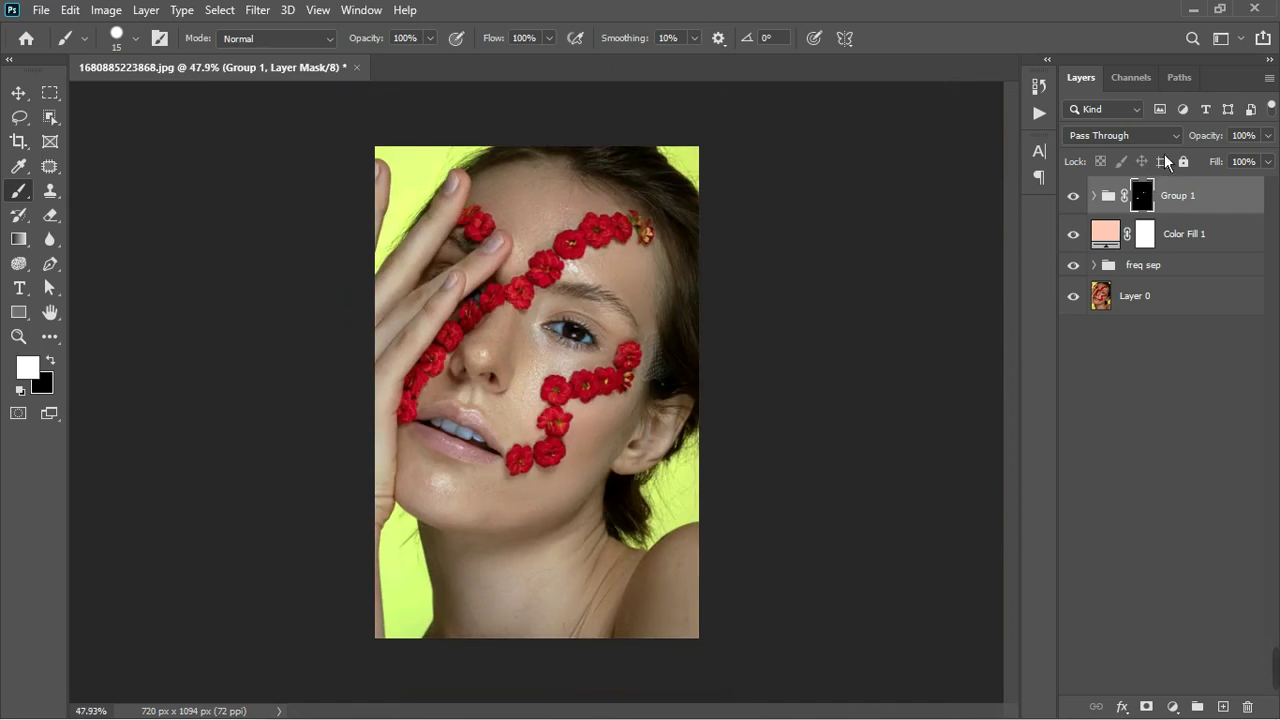
- Raise the opacity of the Black & White 1 layer inside Group 1, and collapse the group
left_click(1206, 205)
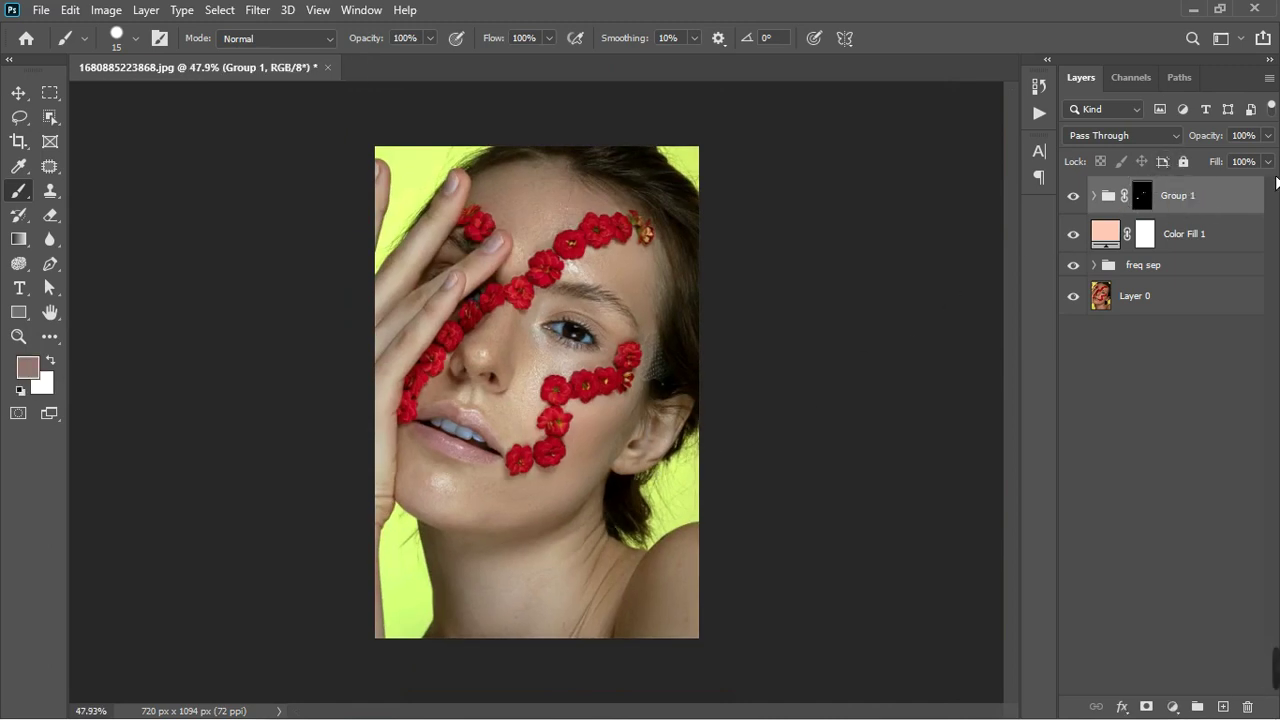
left_click(1097, 199)
left_click(1195, 238)
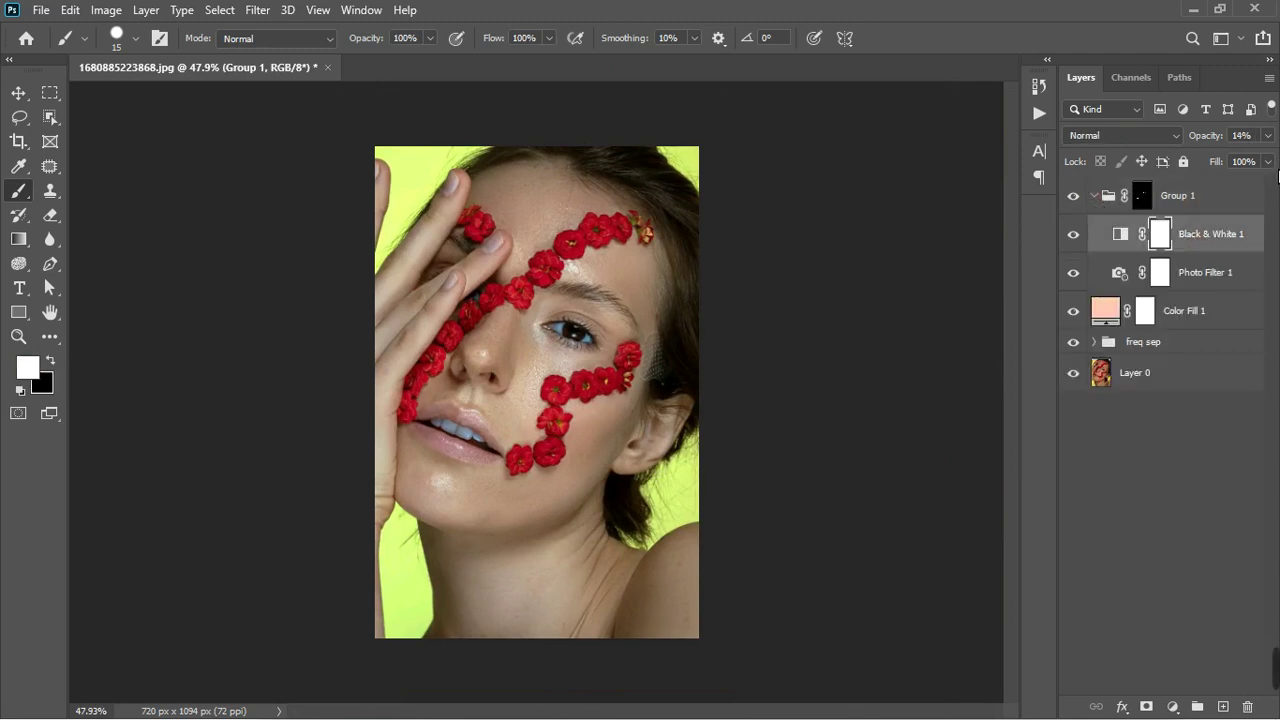
left_click(1267, 135)
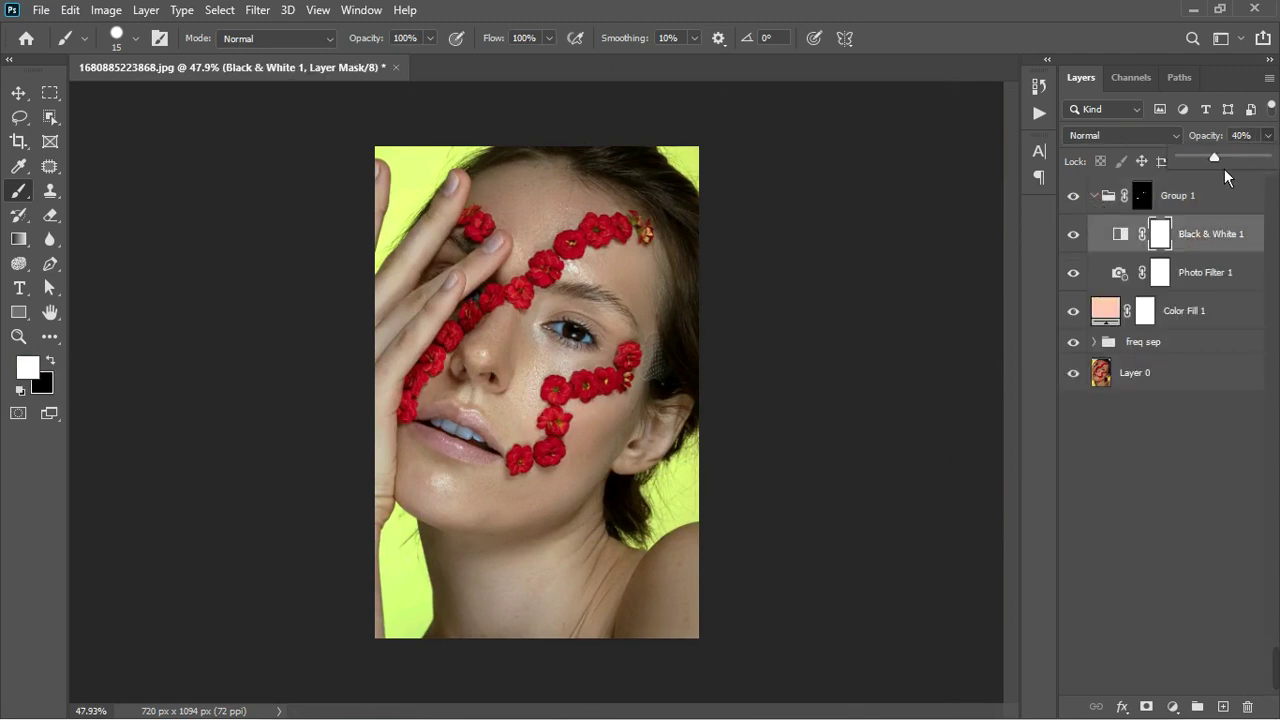
left_click_drag(1224, 169, 1233, 169)
left_click(1182, 466)
left_click(1182, 466)
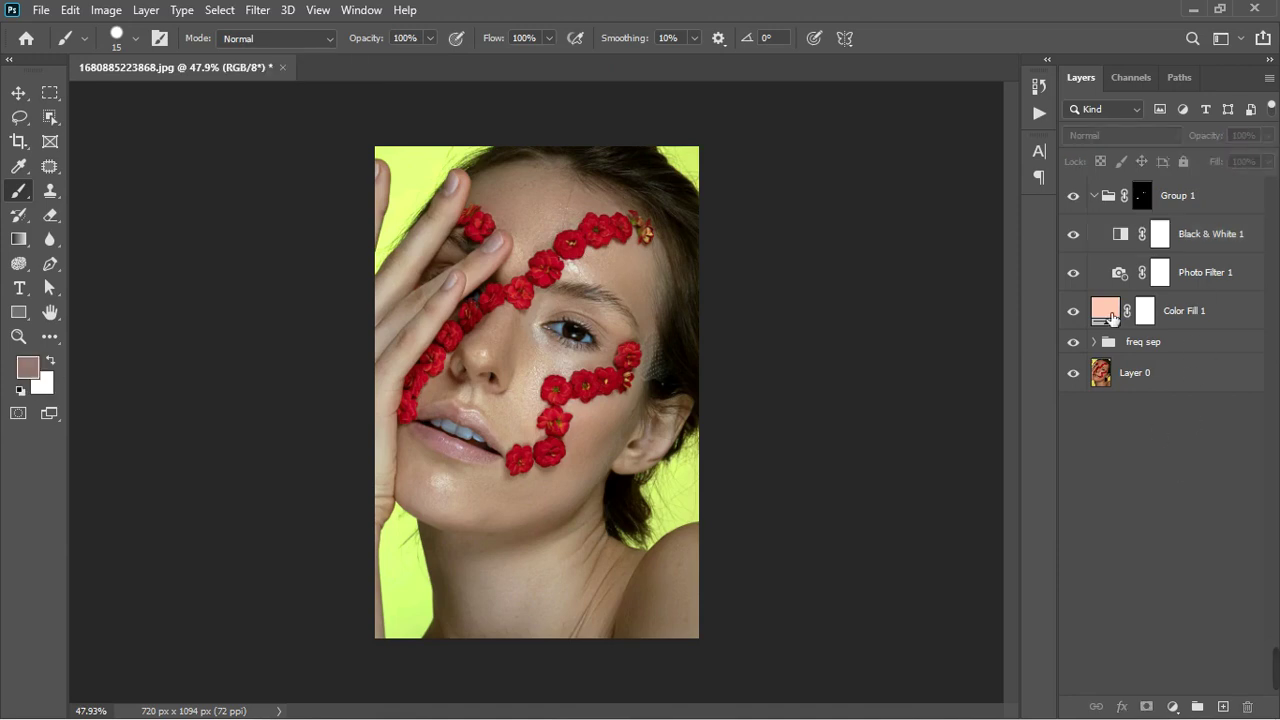
left_click(1079, 199)
- Stamp all visible layers into a new layer above Group 1 and open it in the Camera Raw Filter
scroll(530, 345, "up", 3)
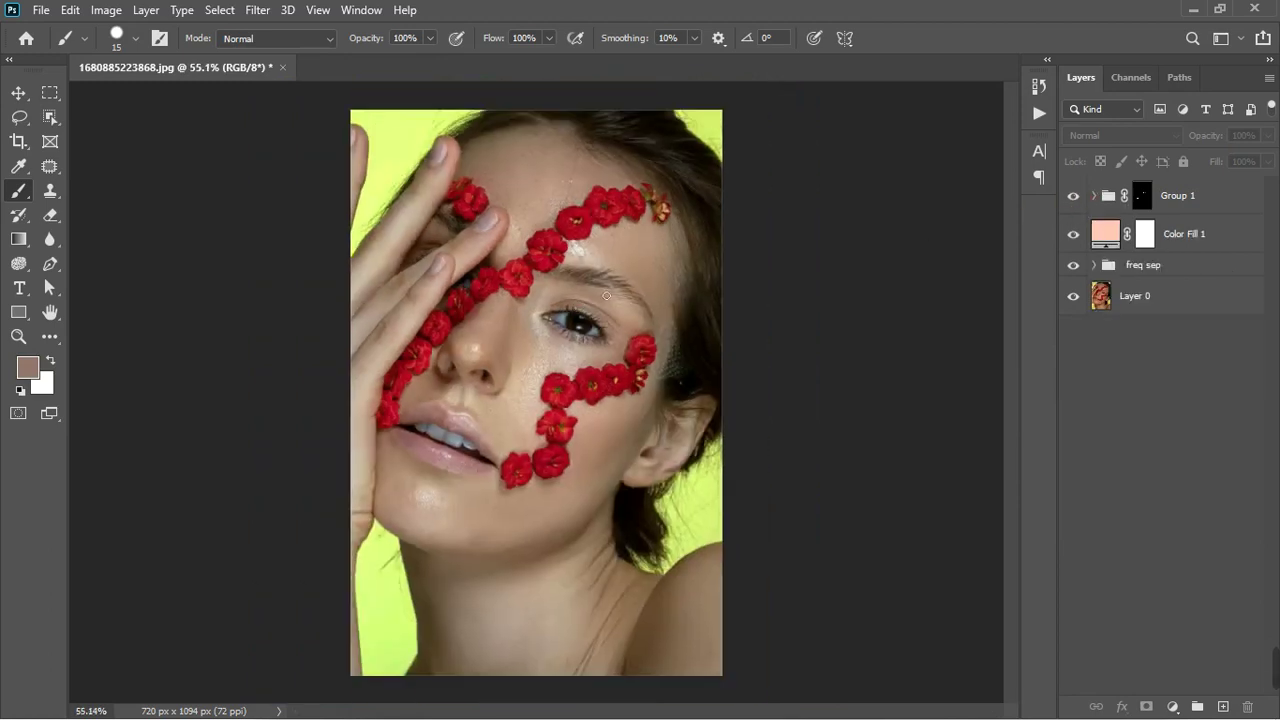
left_click(1226, 204)
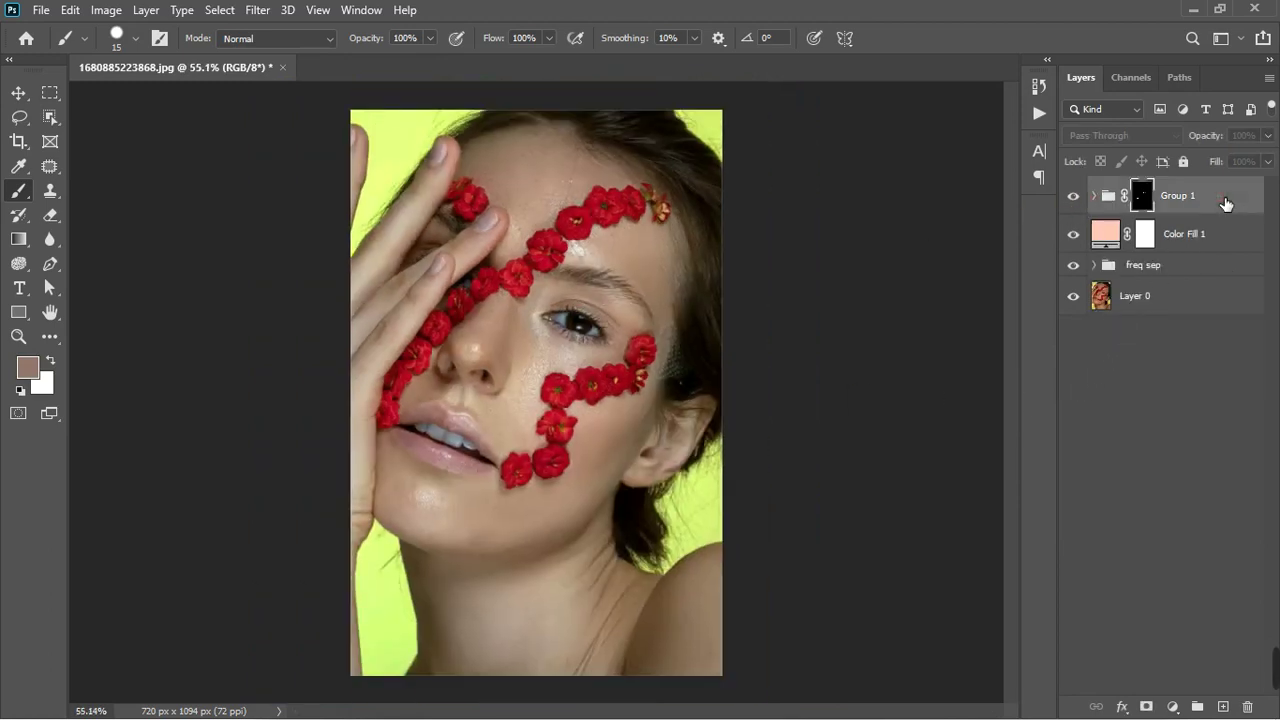
key("ctrl+shift+alt+e")
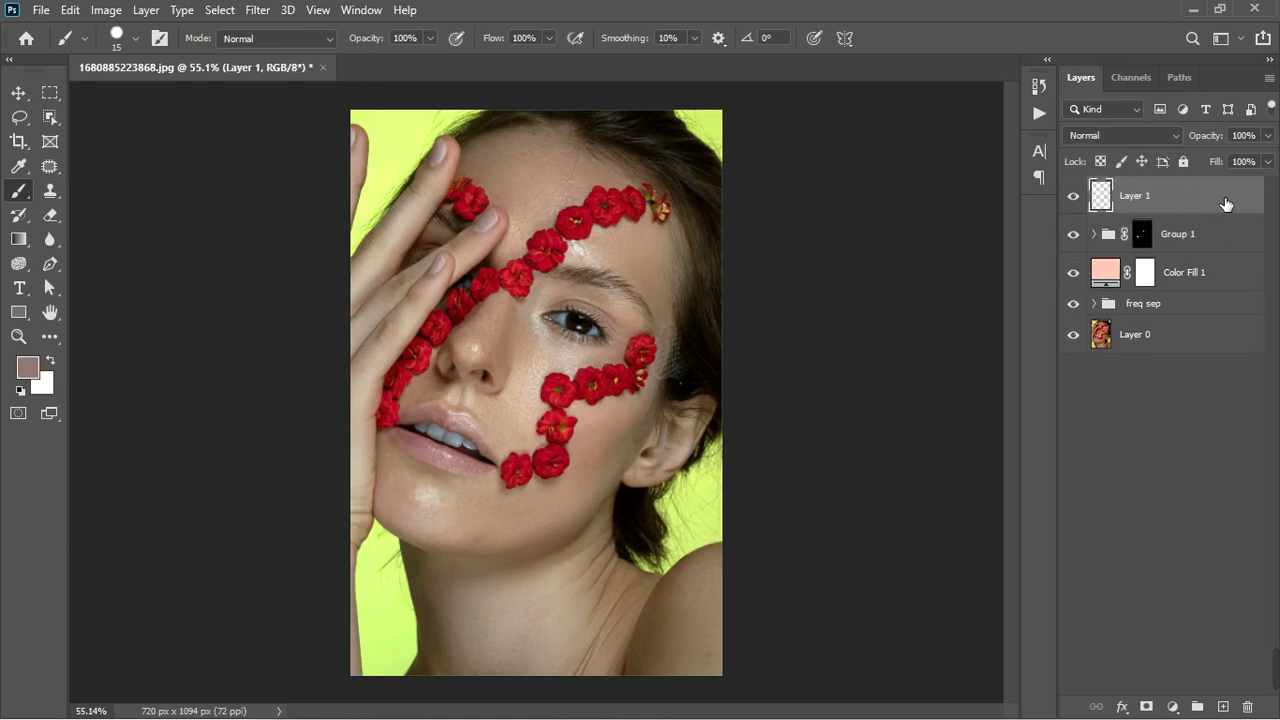
scroll(604, 212, "up", 2)
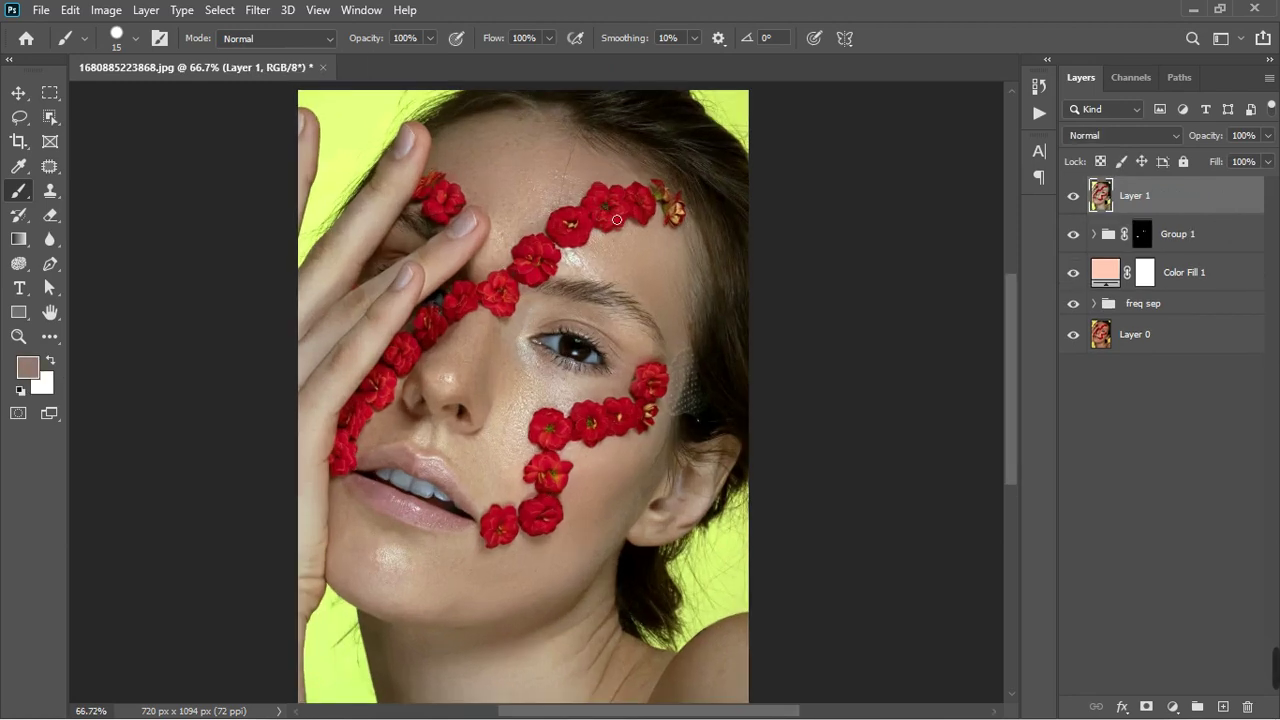
left_click(258, 11)
left_click(307, 122)
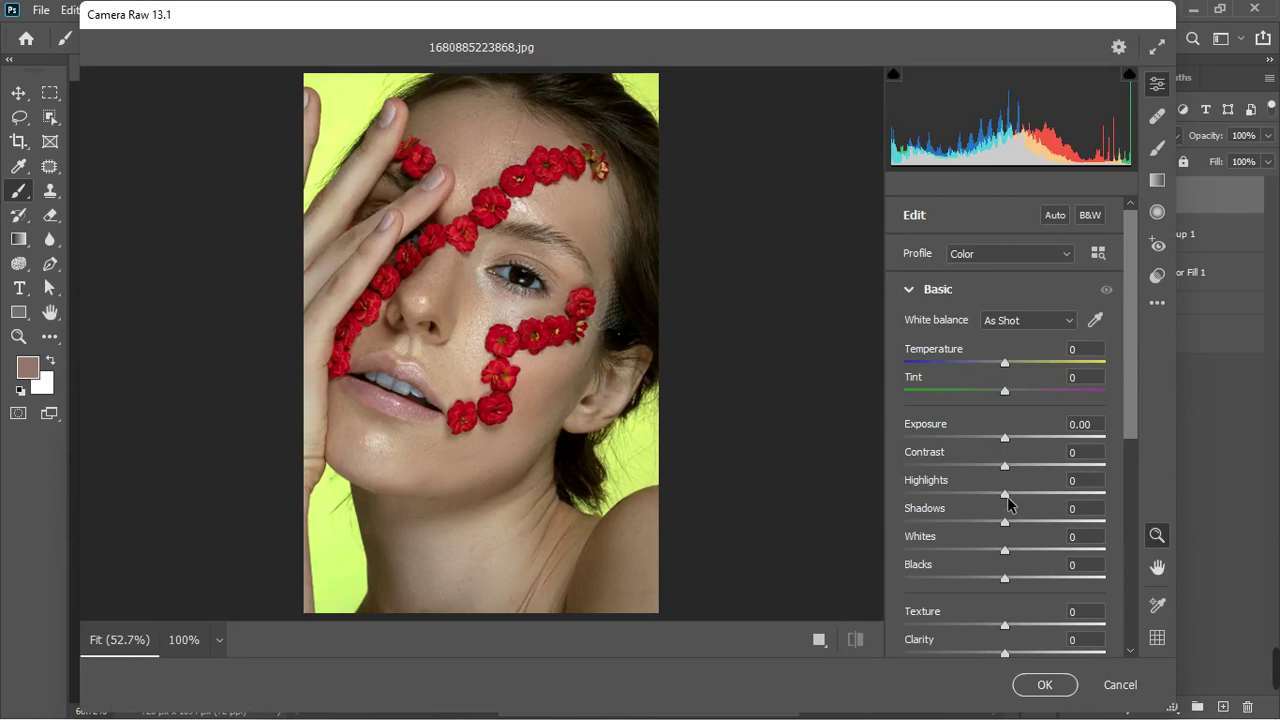
- Set the Basic adjustments to Highlights +39, Blacks +7, Whites +9 and Texture +12
left_click_drag(1005, 501, 1044, 500)
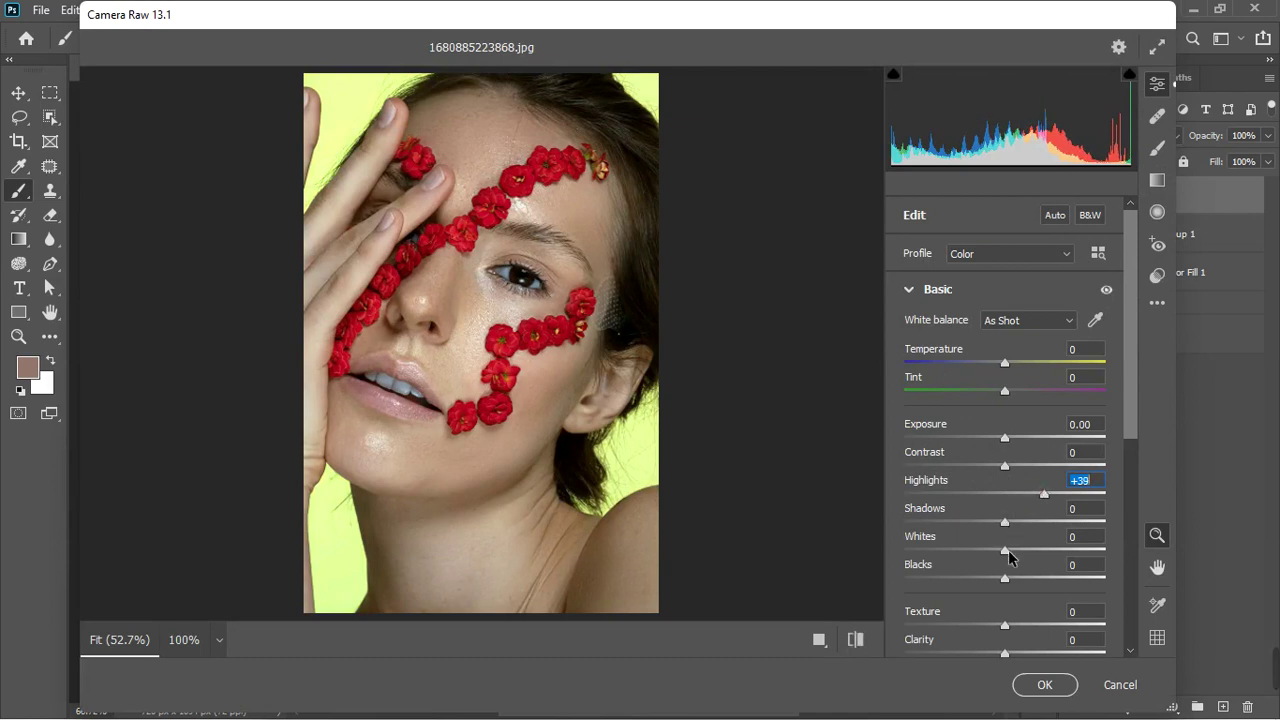
left_click_drag(1006, 576, 1026, 568)
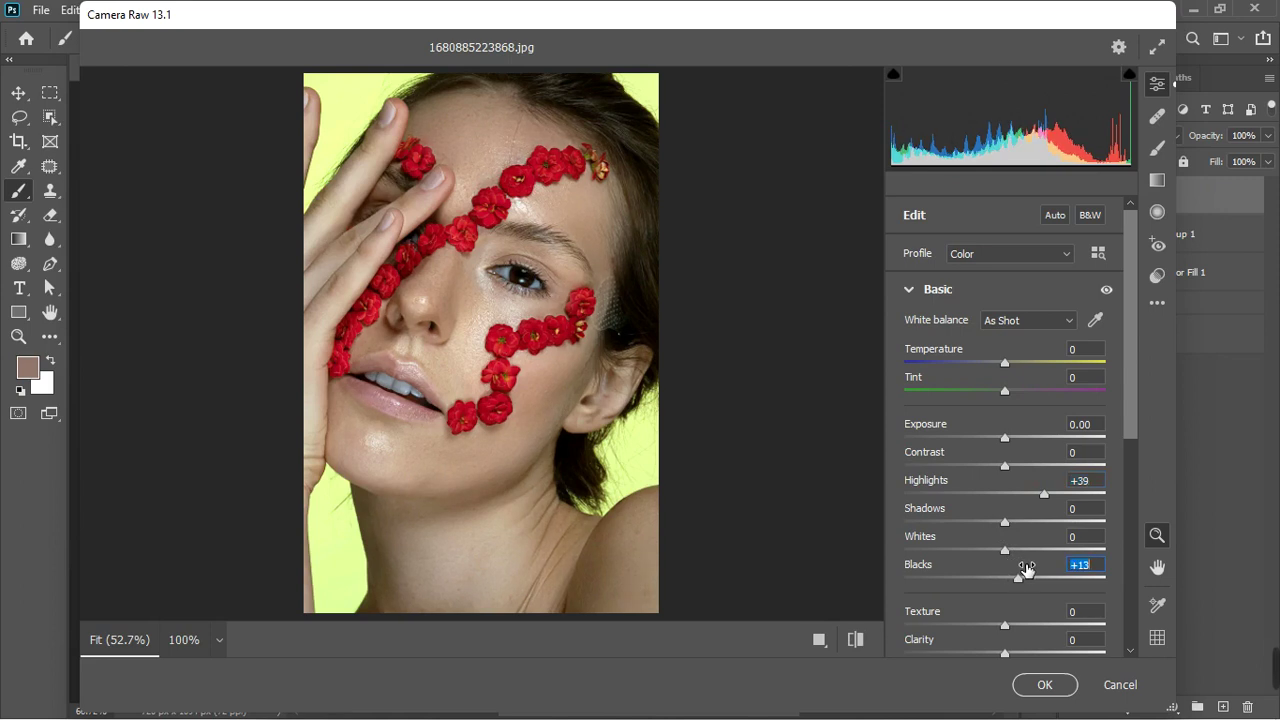
double_click(1019, 577)
left_click_drag(1021, 578, 1018, 557)
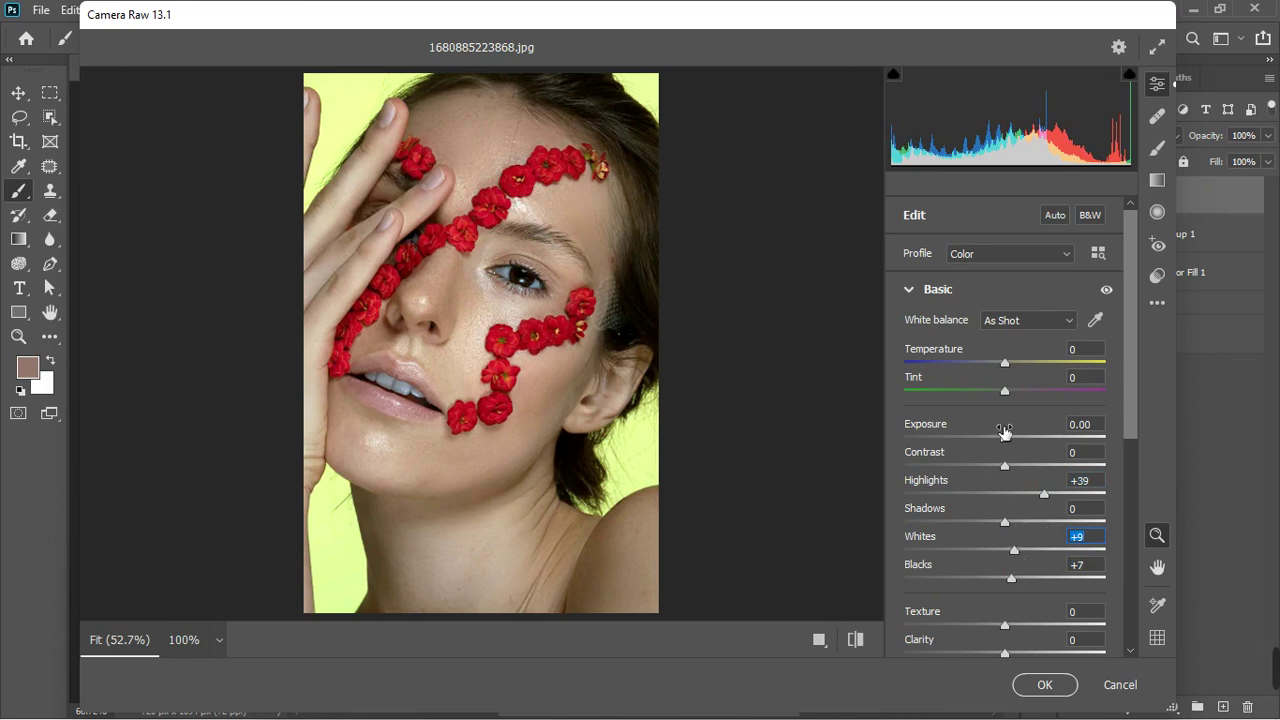
scroll(960, 525, "down", 1)
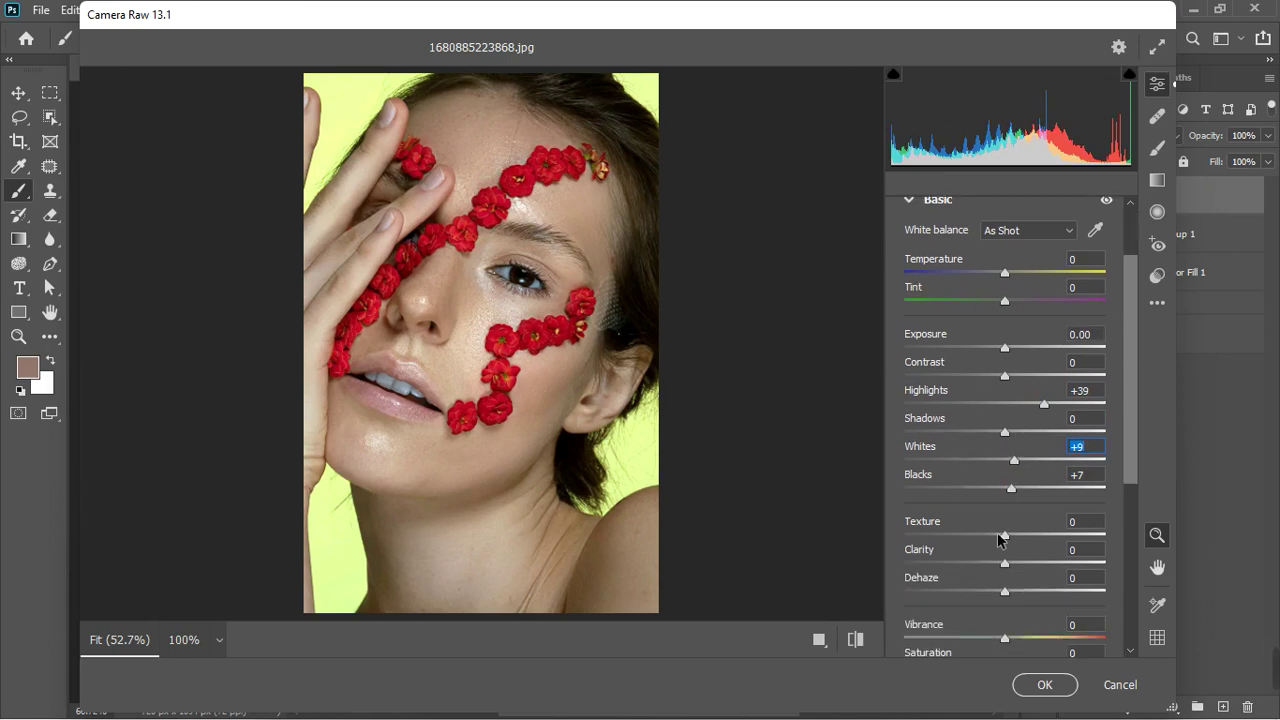
left_click_drag(1005, 540, 1016, 540)
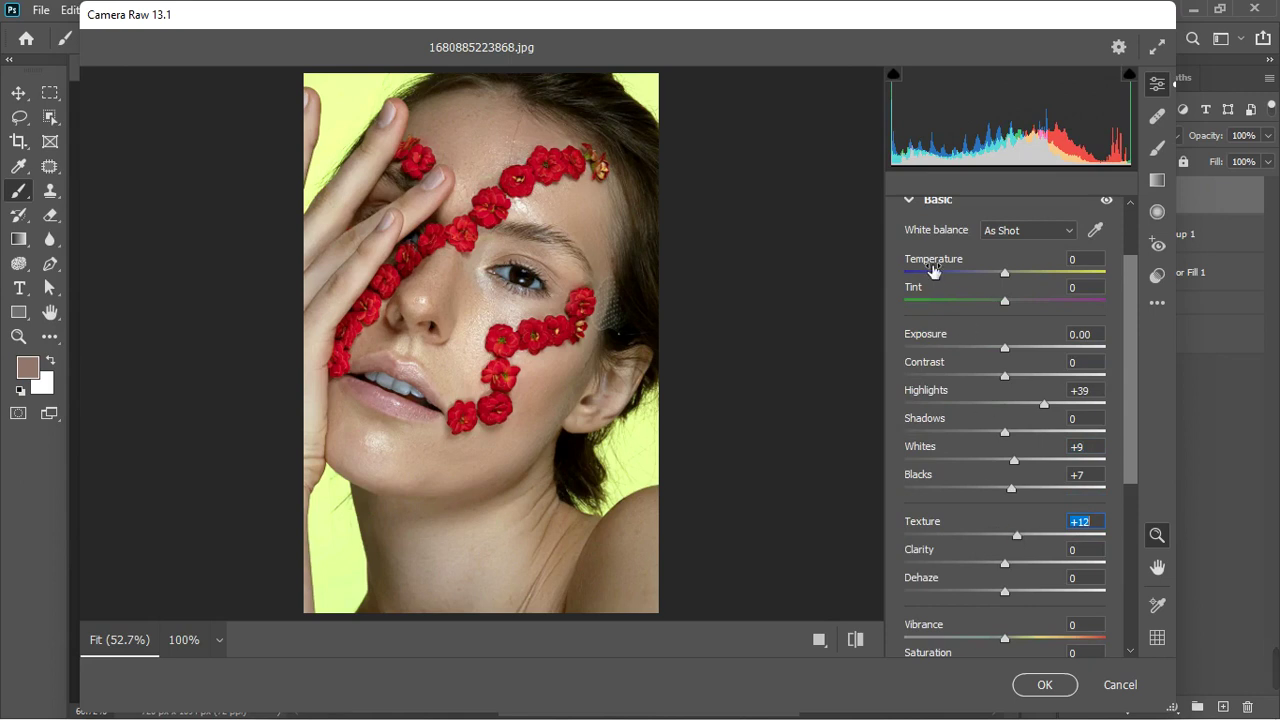
left_click(910, 205)
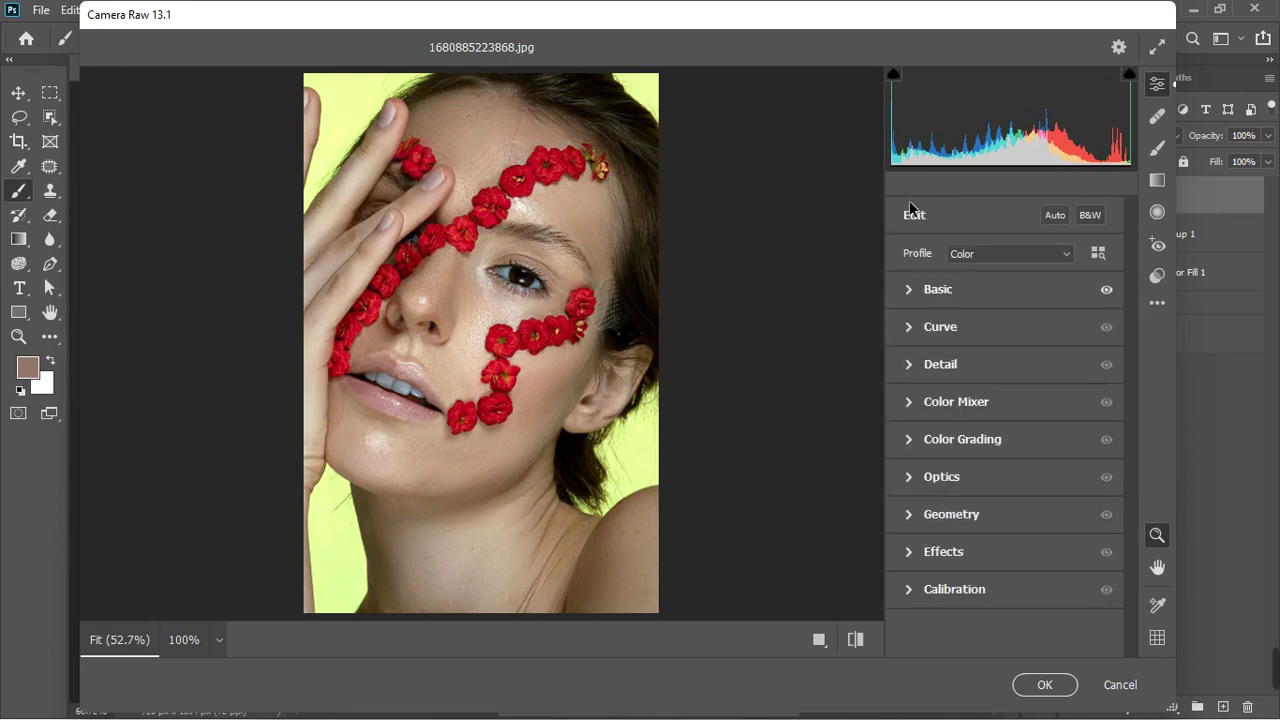
- Shape the point curve with a highlight point at input 201, output 204 and a shadow point at input 47, output 39
left_click(908, 328)
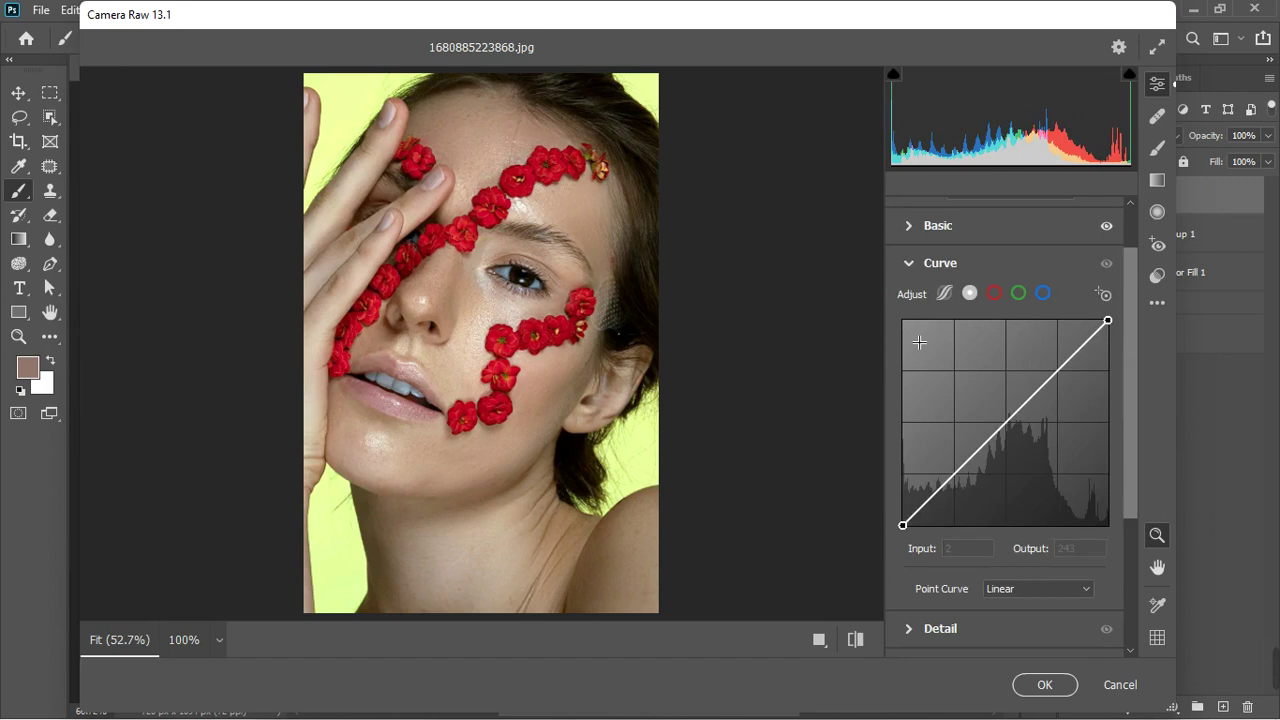
left_click(1066, 363)
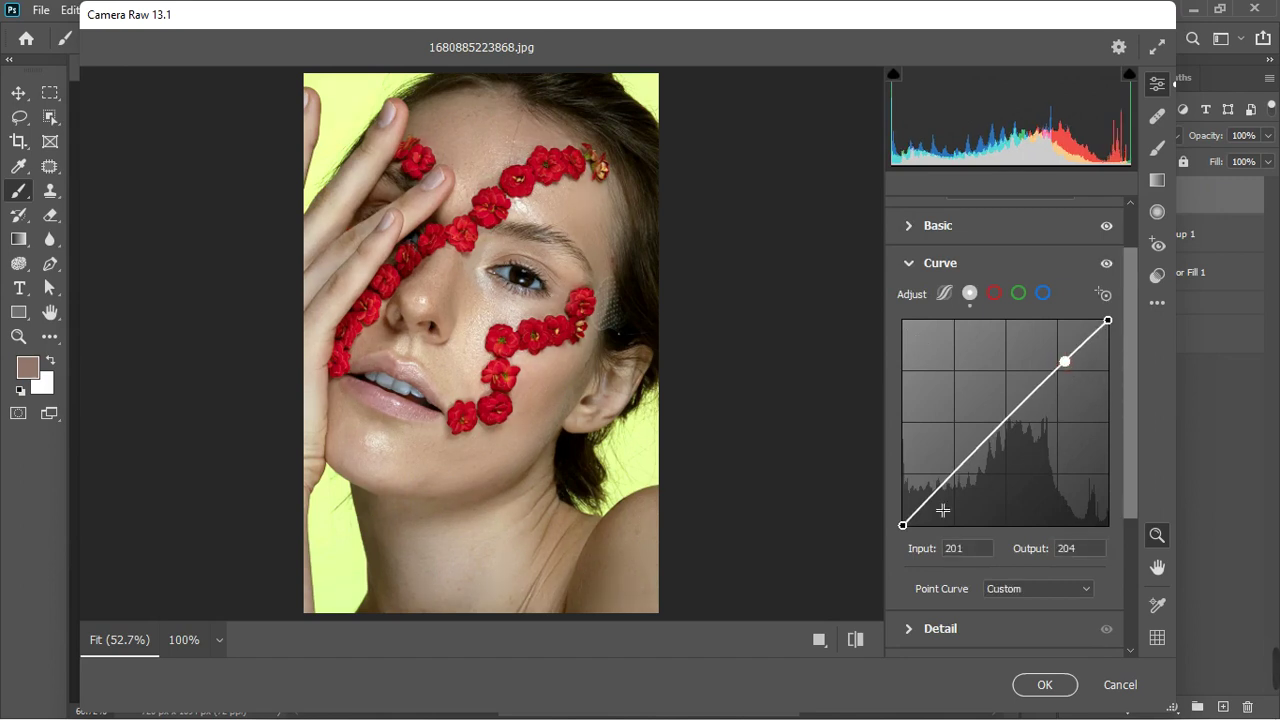
left_click_drag(953, 510, 938, 497)
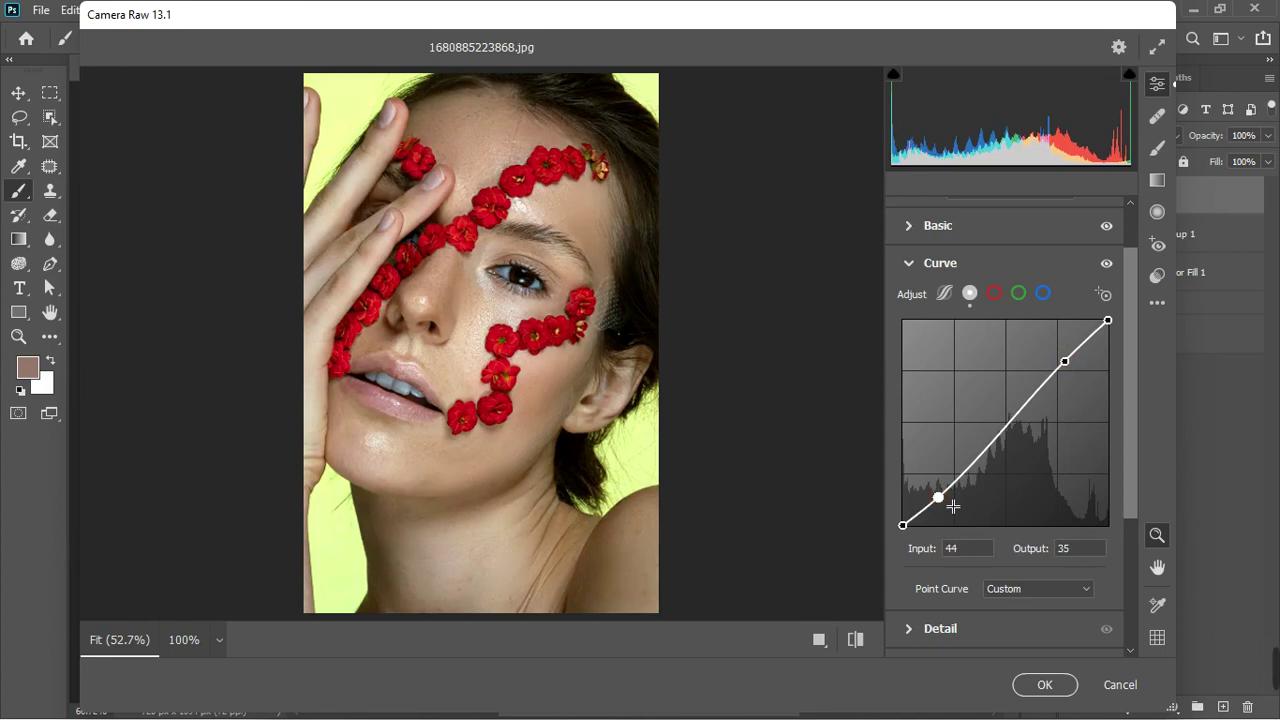
left_click_drag(938, 497, 941, 494)
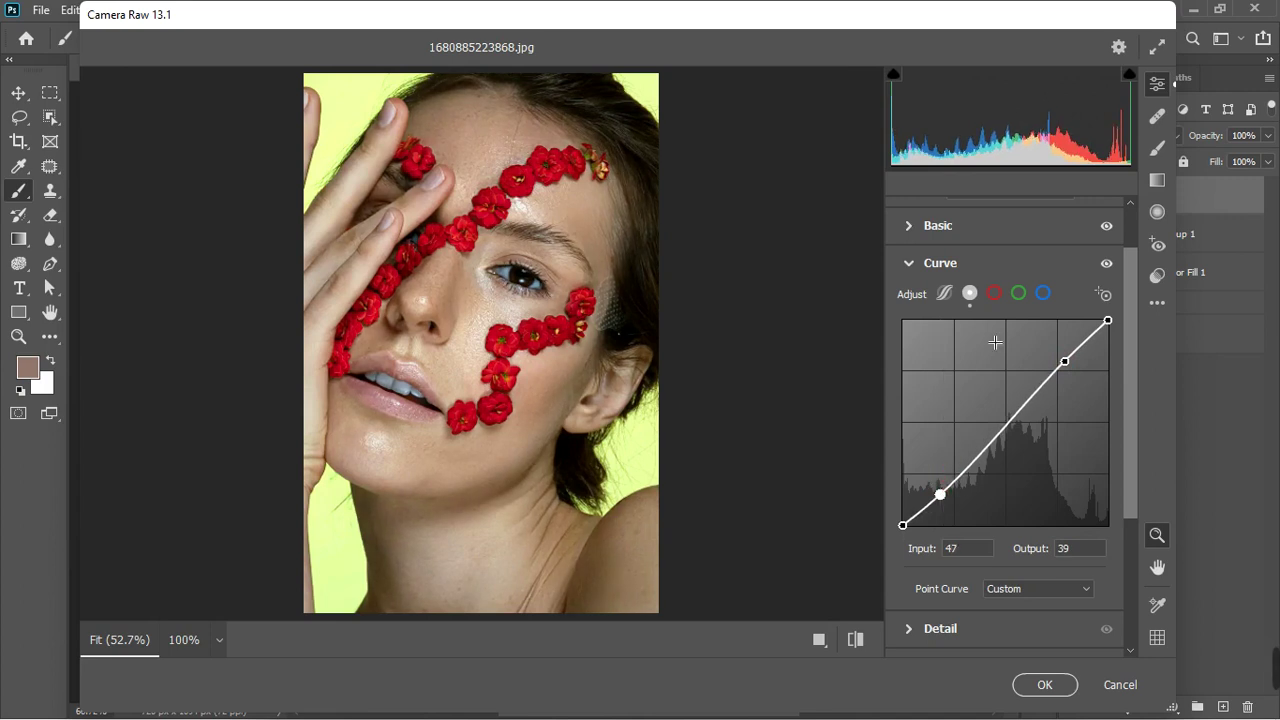
left_click(1109, 267)
left_click(912, 264)
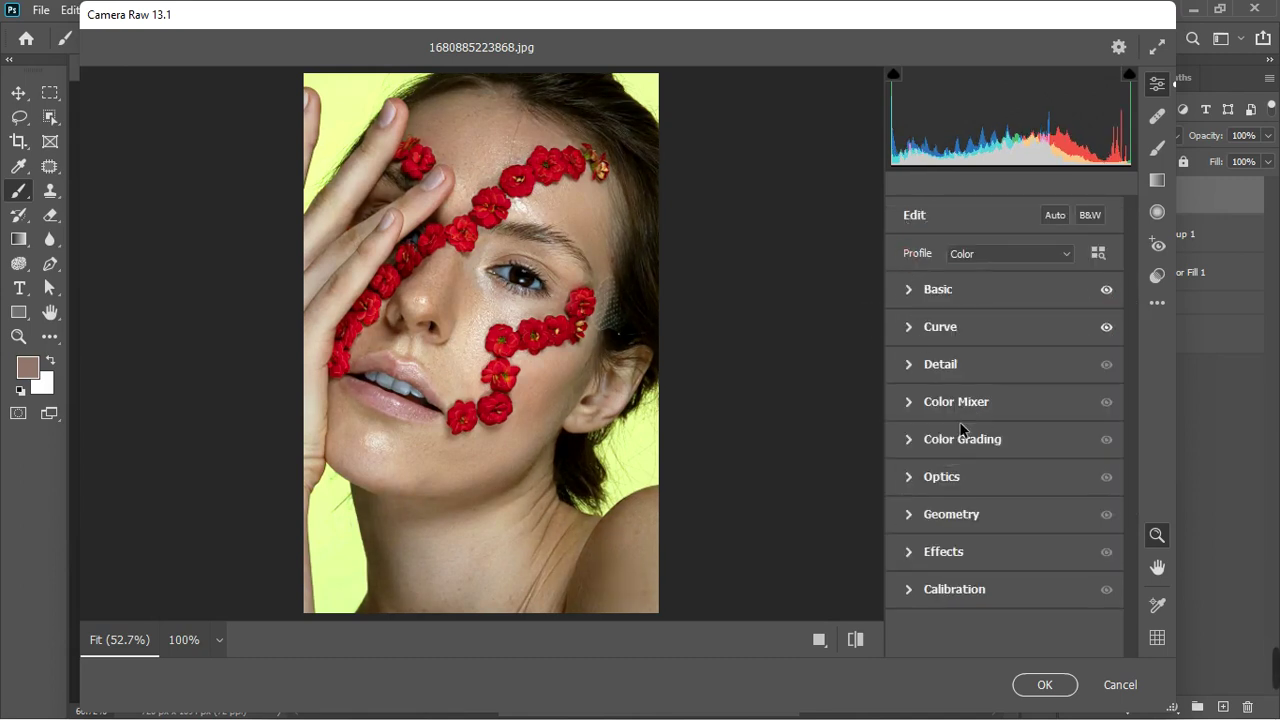
- Set the Color Mixer's Yellows luminance to -21 and the Yellows hue to -27
left_click(908, 404)
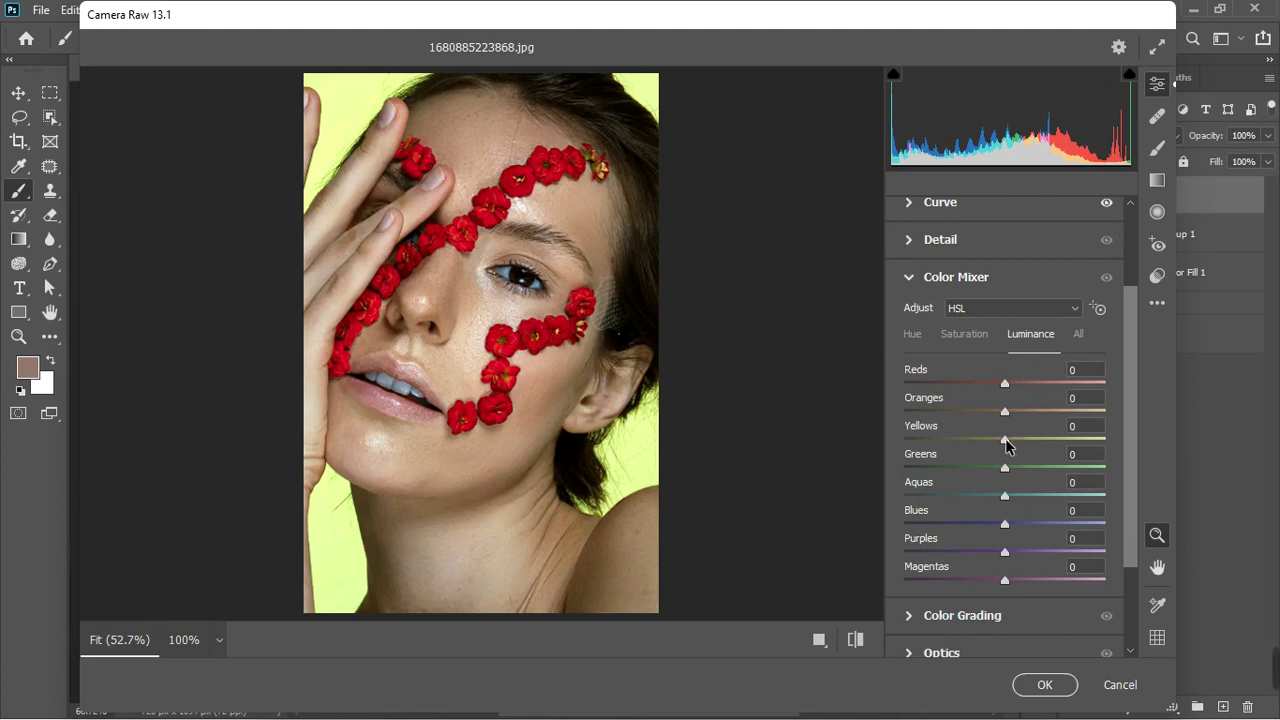
left_click_drag(1006, 441, 984, 439)
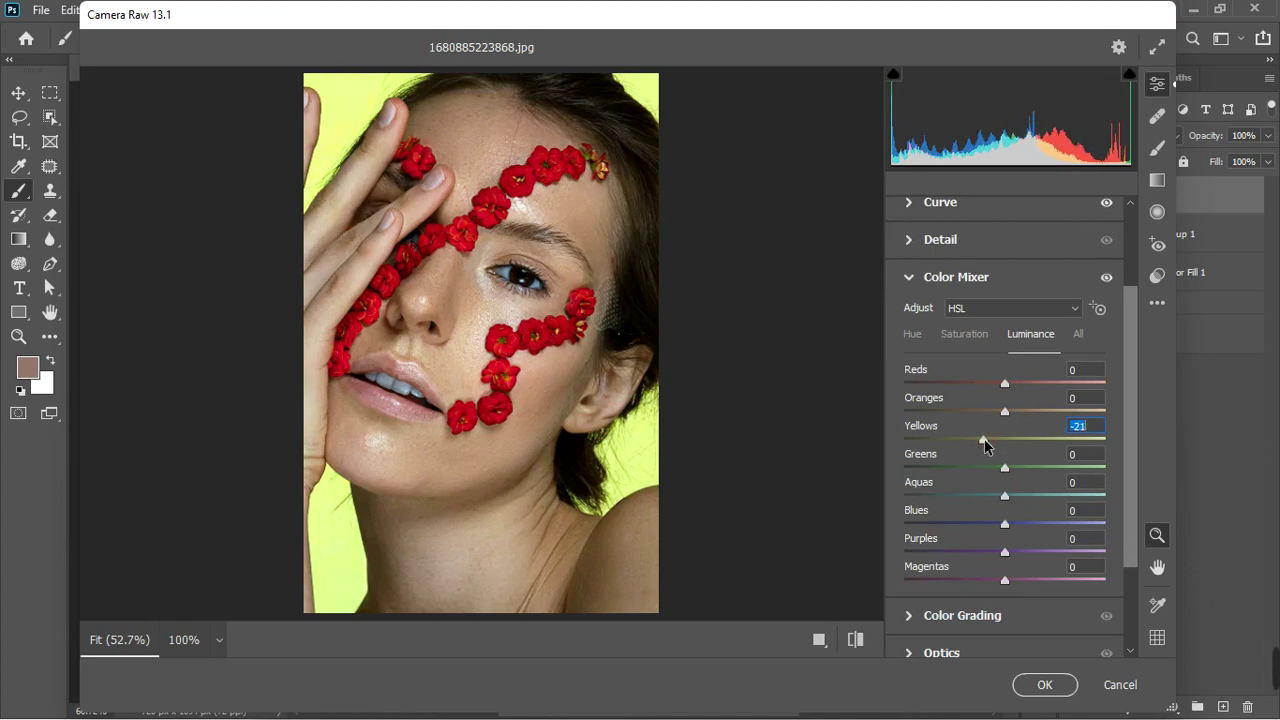
left_click(950, 337)
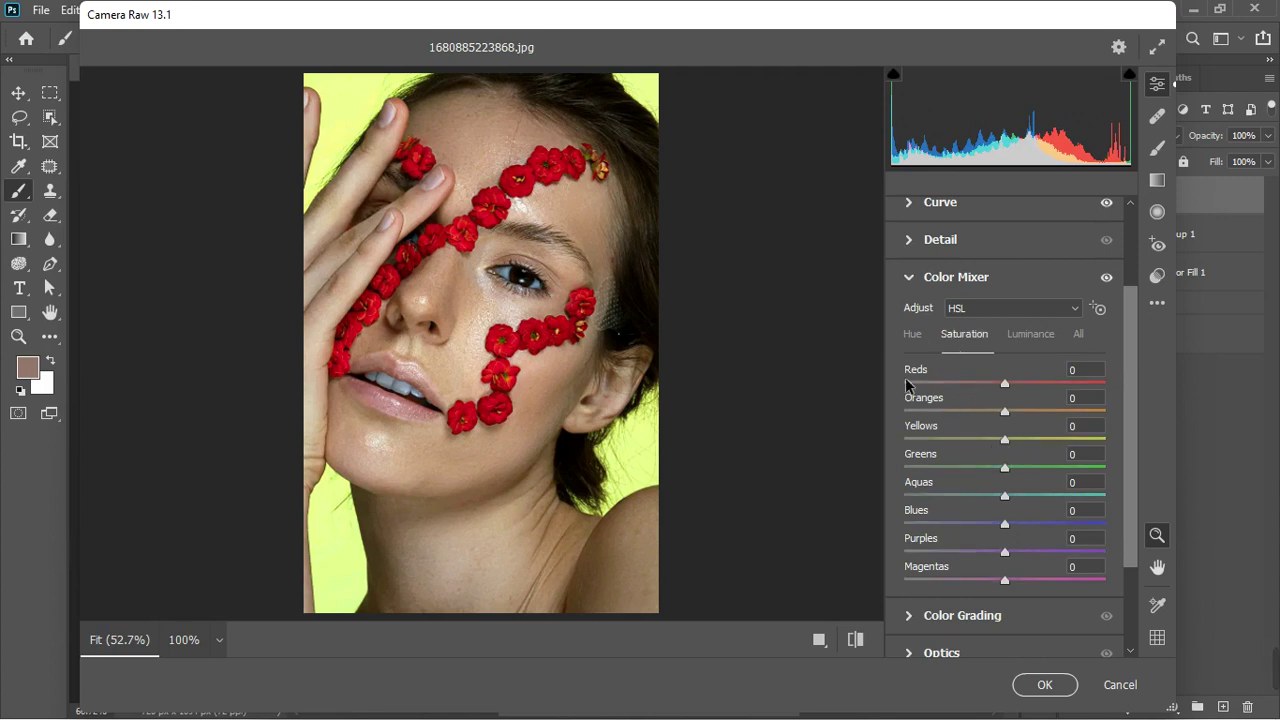
left_click(912, 337)
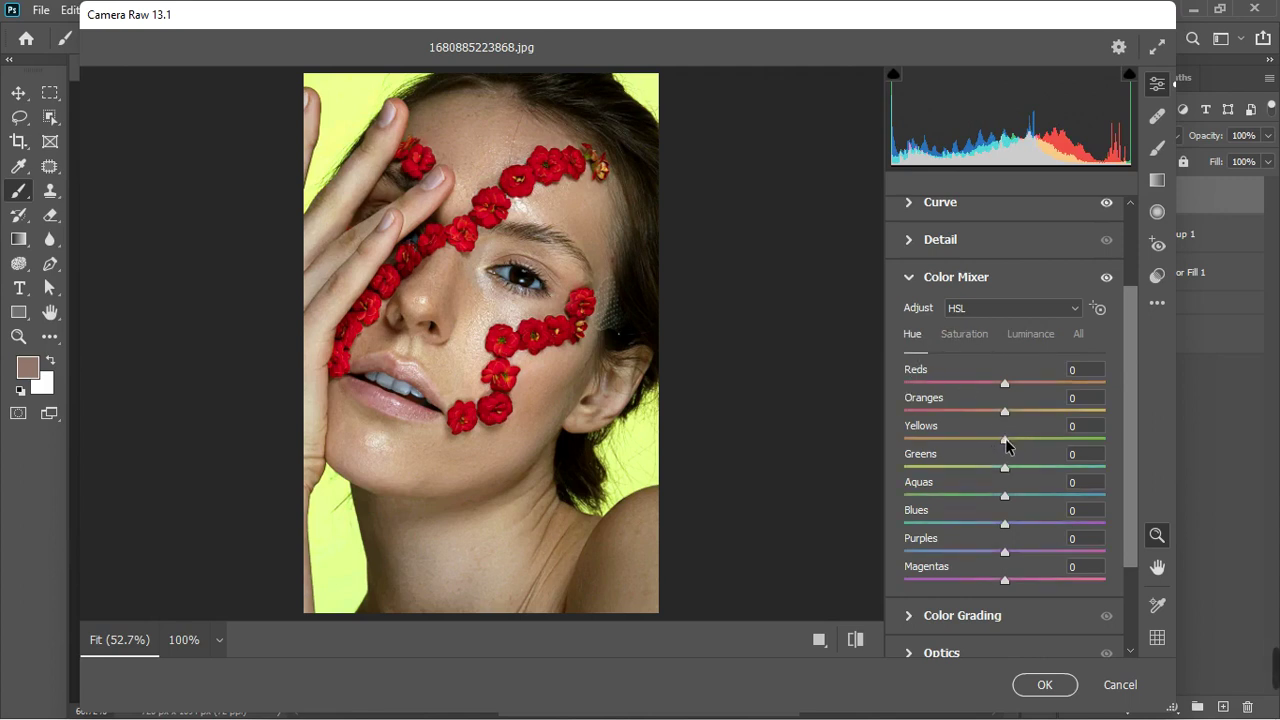
left_click_drag(1005, 441, 981, 441)
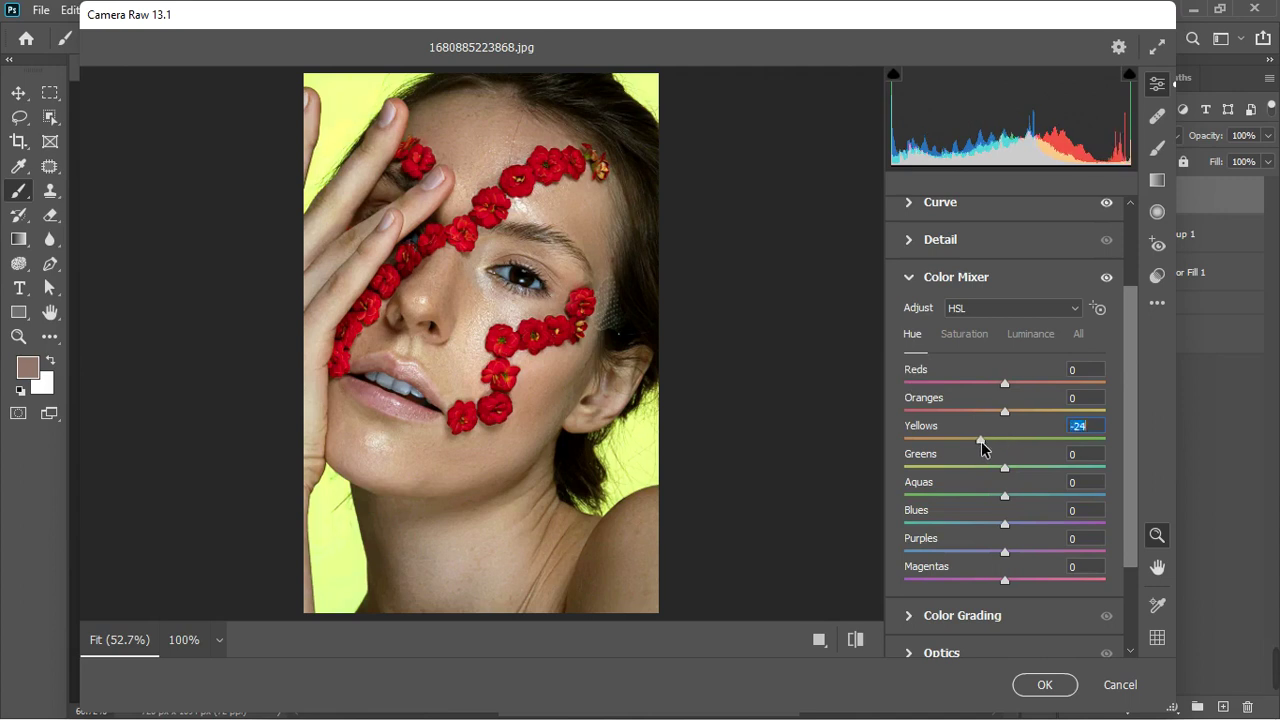
key("Down")
key("Down")
key("Down")
- Set the Color Mixer hues to Oranges +13, Reds -12, Purples +50 and Magentas +45
left_click_drag(1008, 413, 1021, 411)
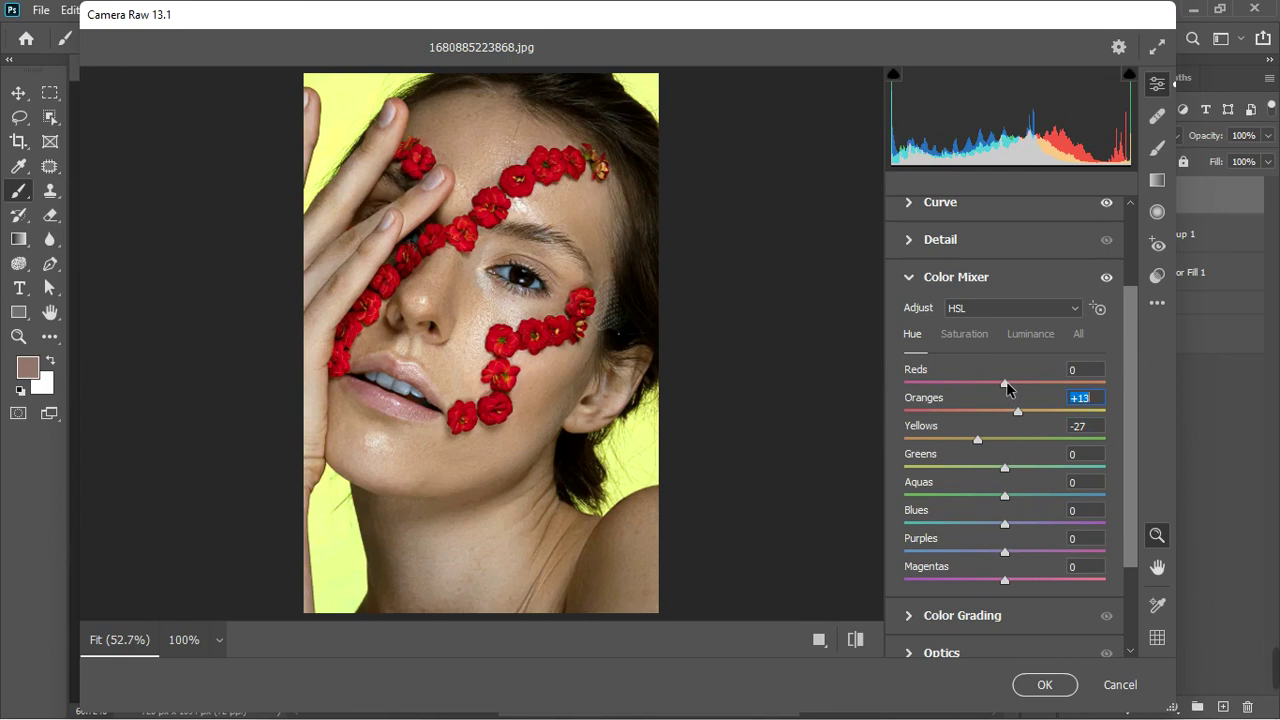
left_click_drag(1003, 388, 987, 392)
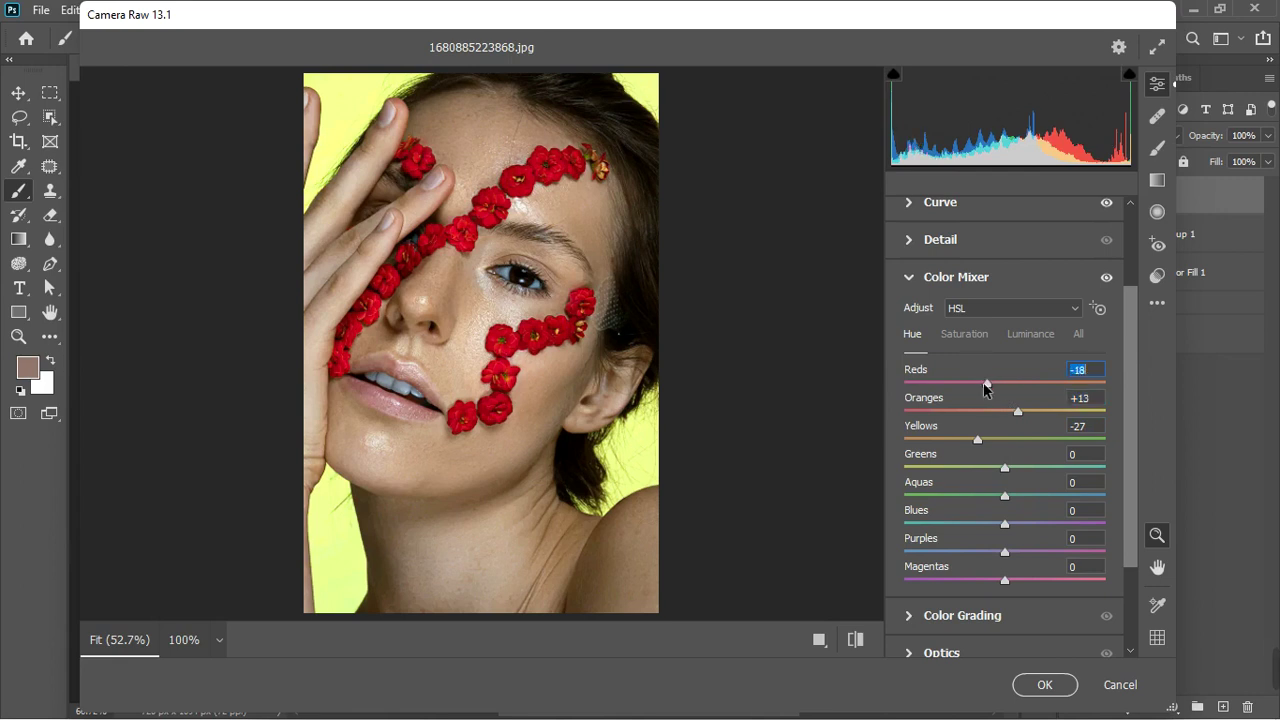
left_click(992, 386)
left_click_drag(1004, 556, 1039, 558)
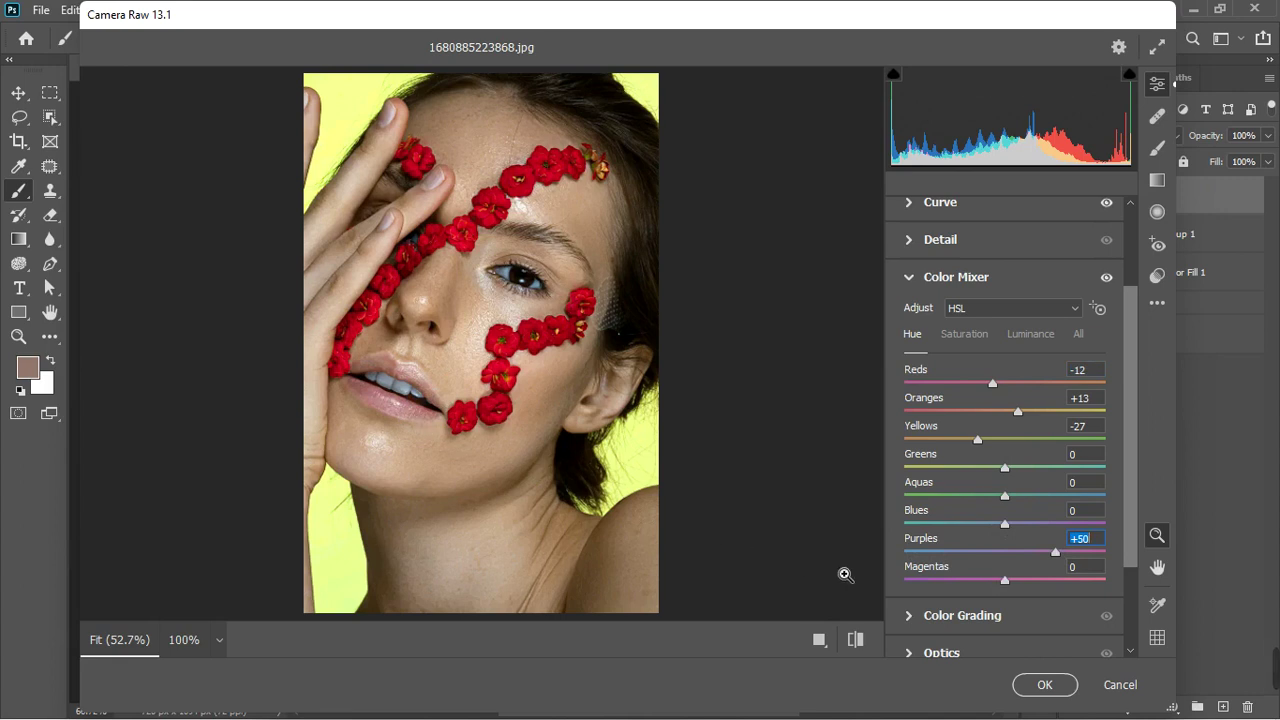
left_click_drag(1004, 582, 1050, 588)
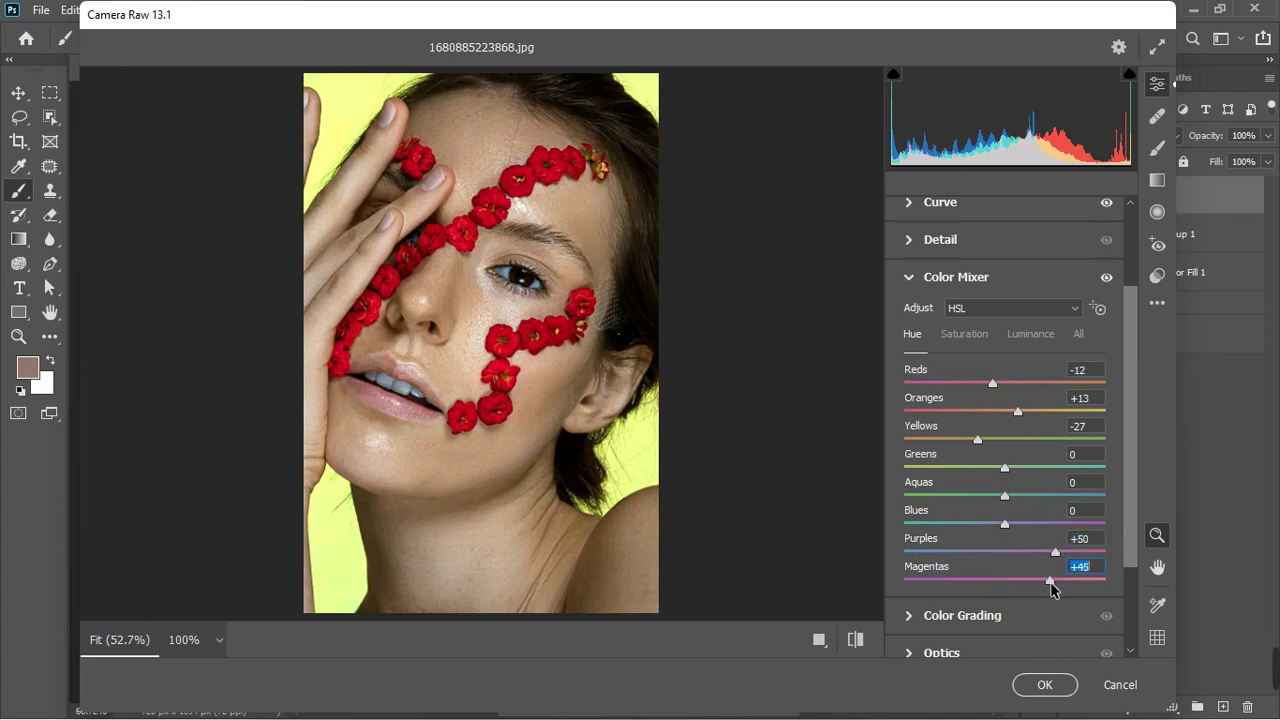
- Set the Color Mixer saturation to Magentas +50, Purples +28, Oranges +14 and Yellows +17
left_click(956, 338)
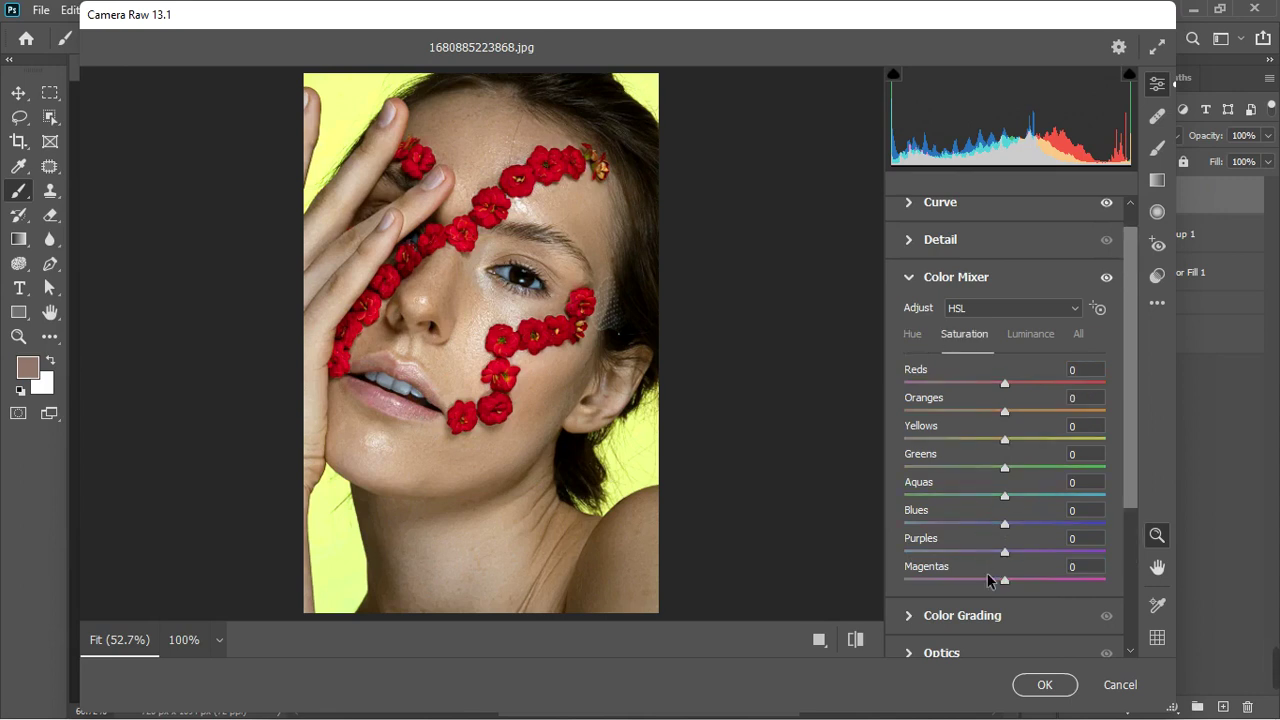
left_click_drag(1005, 585, 1050, 597)
left_click(1005, 554)
left_click(1033, 553)
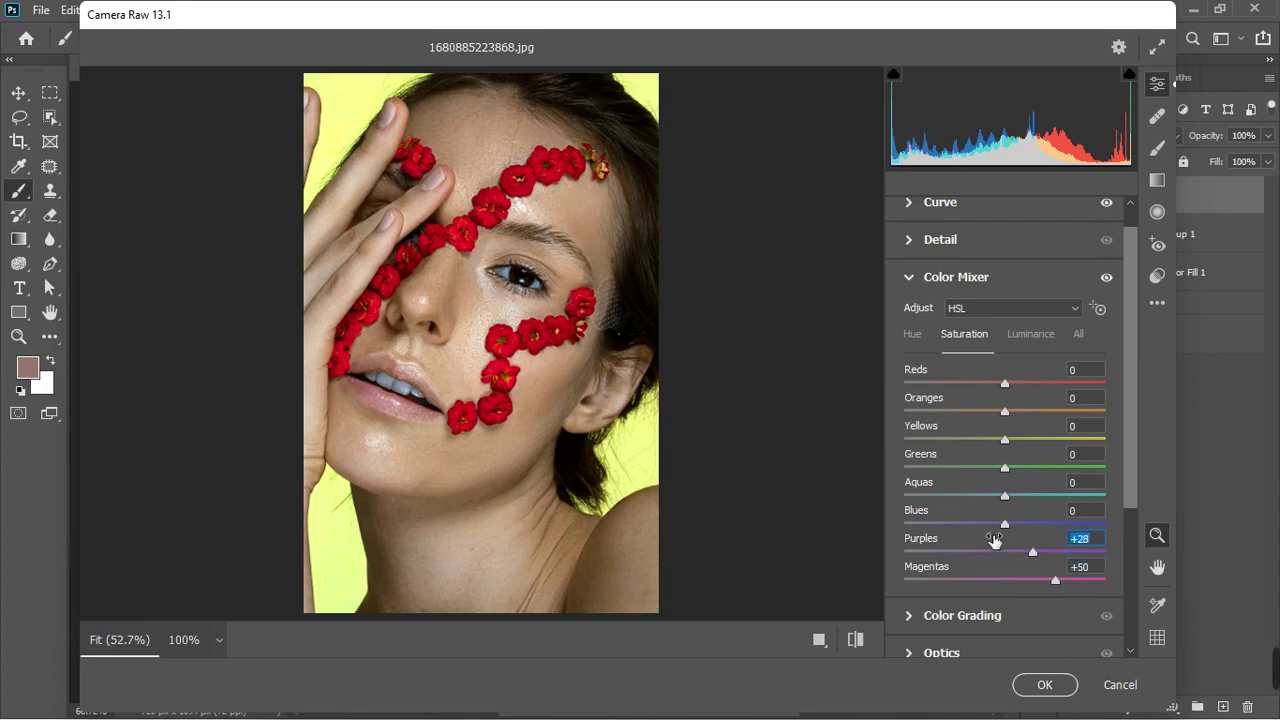
left_click_drag(1006, 411, 1022, 445)
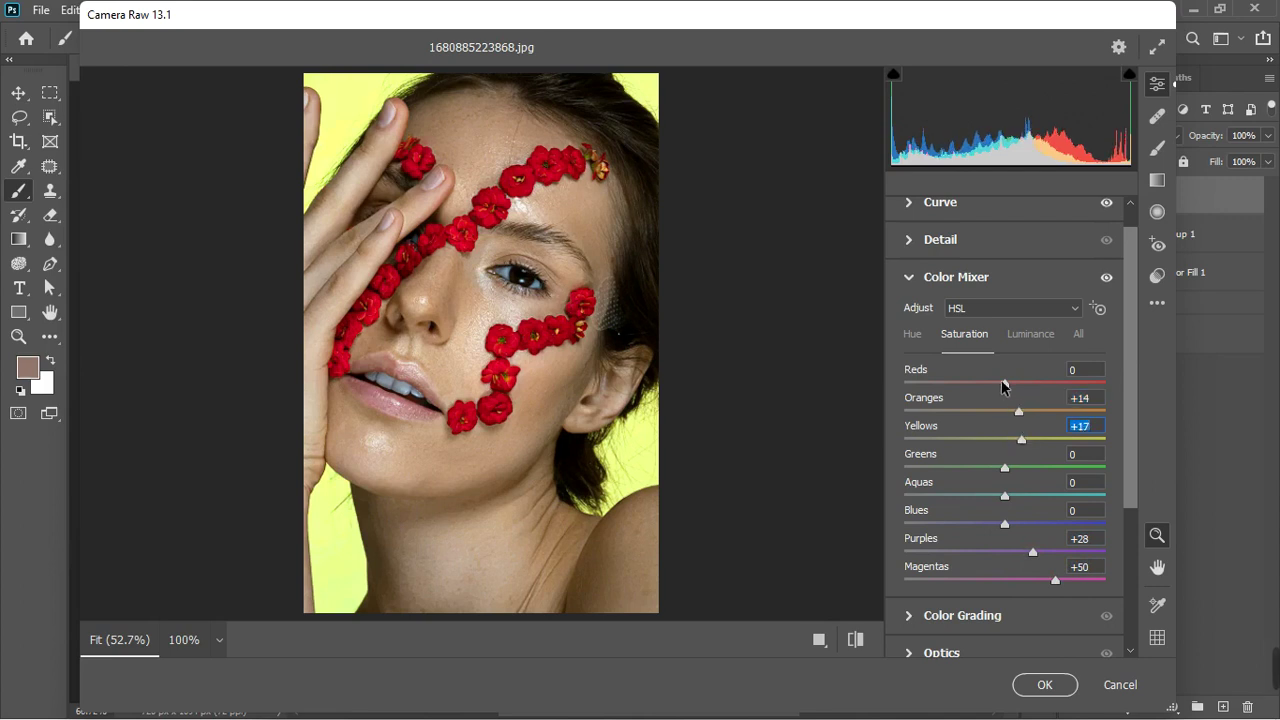
- Calibrate the primary hues to Red +10, Blue -50 and Green -8, and apply the Camera Raw adjustments to the layer
left_click(908, 277)
left_click(903, 592)
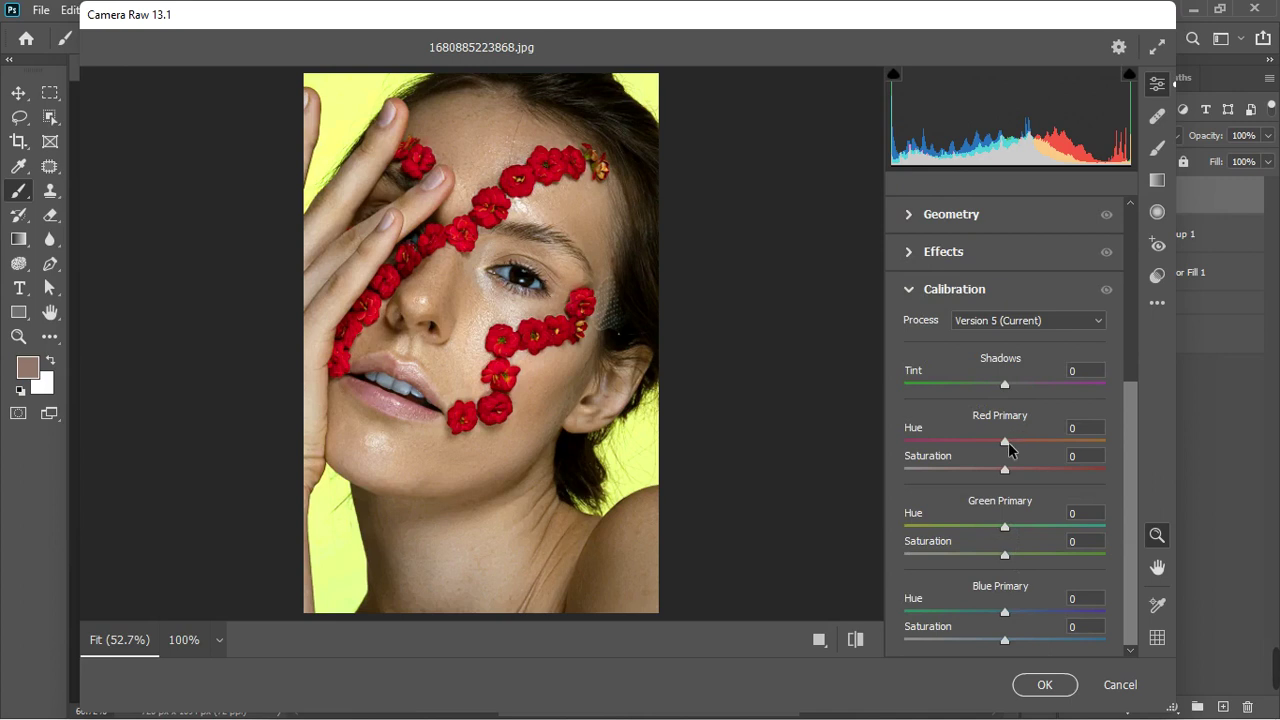
left_click_drag(1007, 444, 1017, 446)
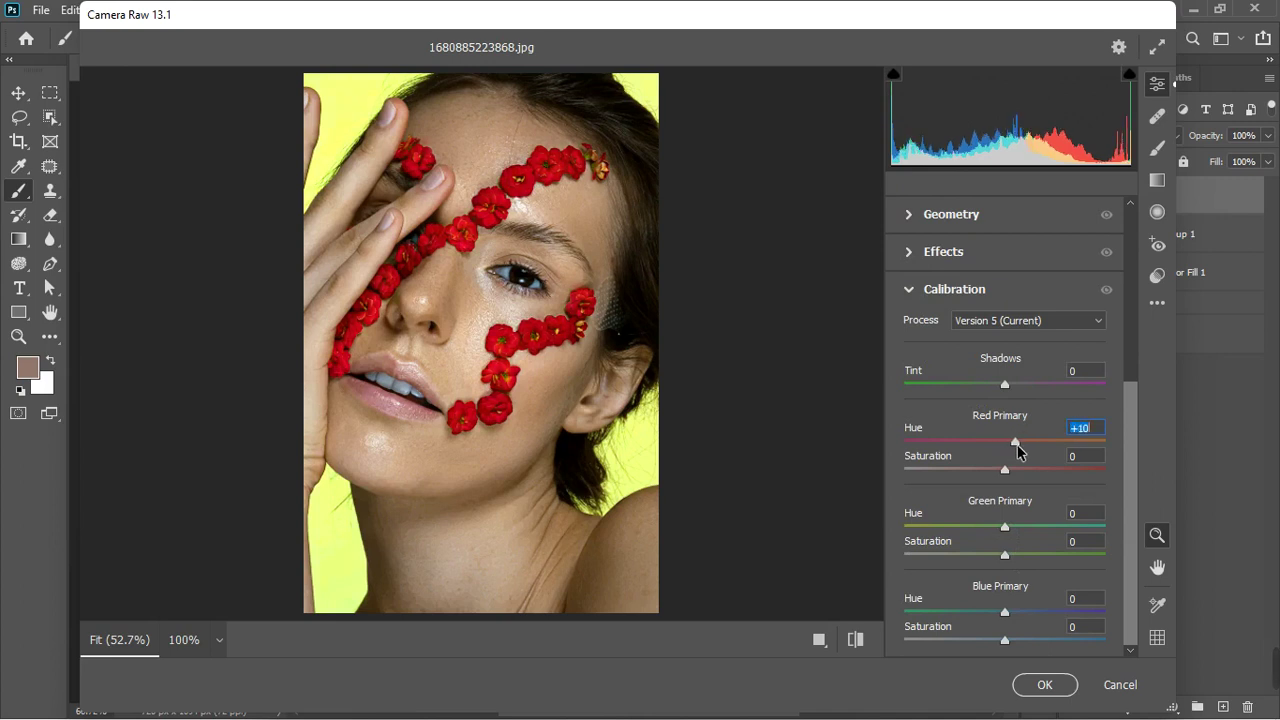
left_click_drag(1004, 612, 954, 616)
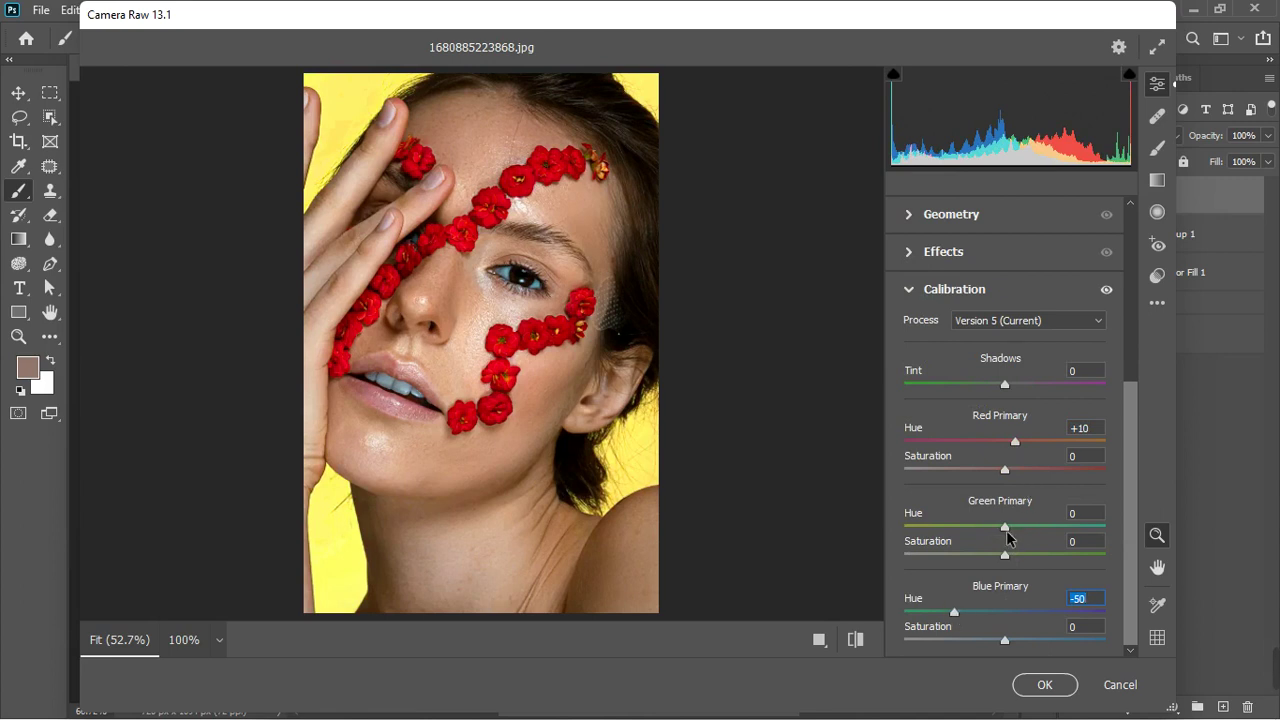
left_click_drag(1008, 531, 1001, 532)
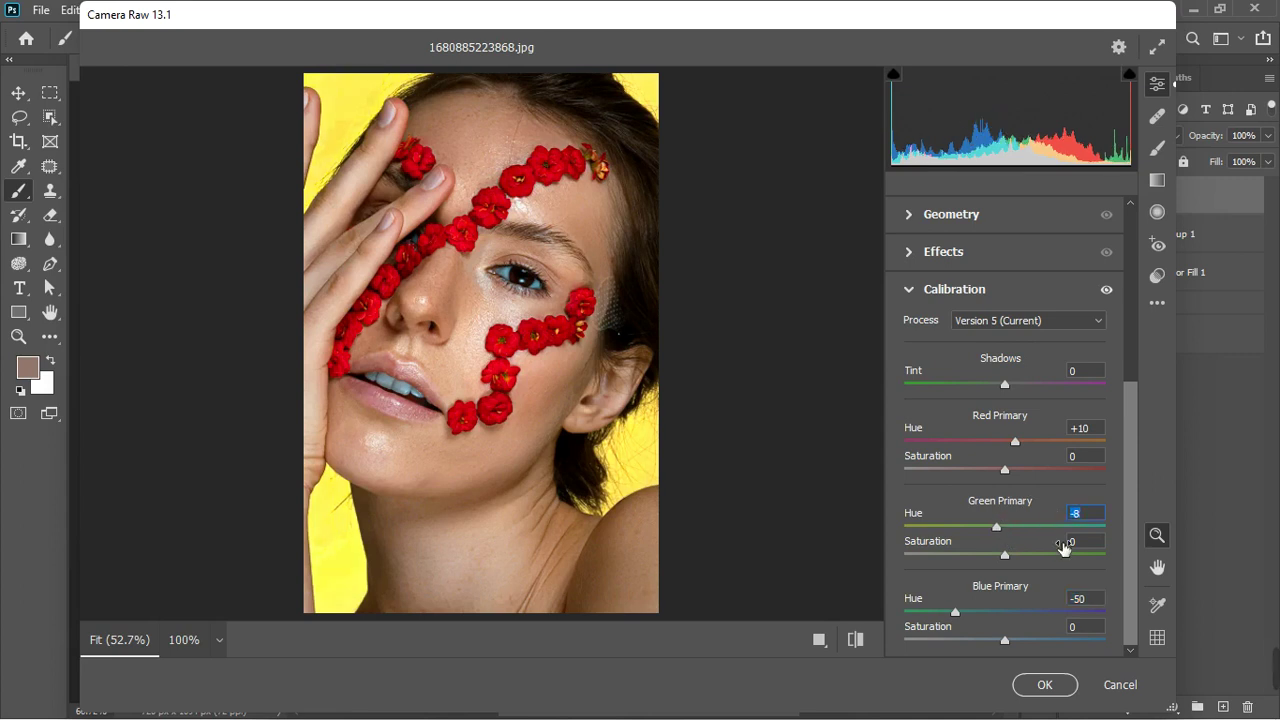
left_click(1046, 684)
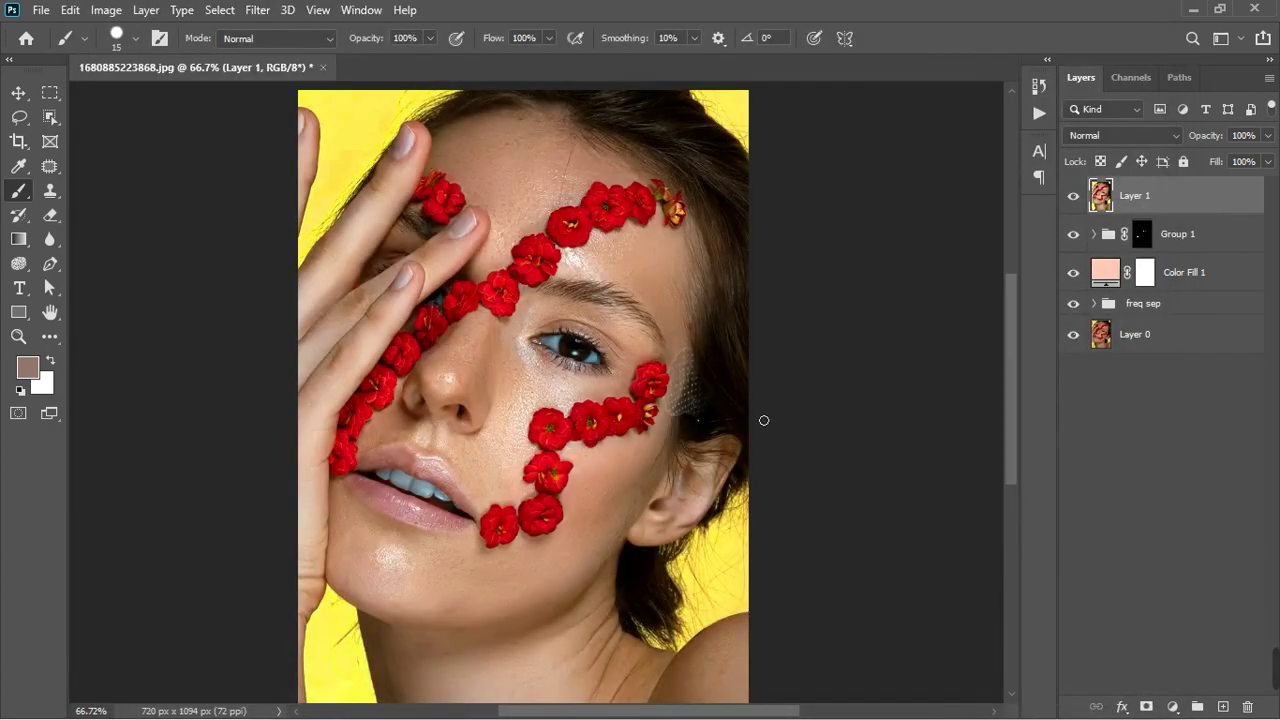
- Examine the colour-graded portrait's face, skin and background at different zoom levels
scroll(659, 374, "down", 4)
scroll(447, 397, "up", 4)
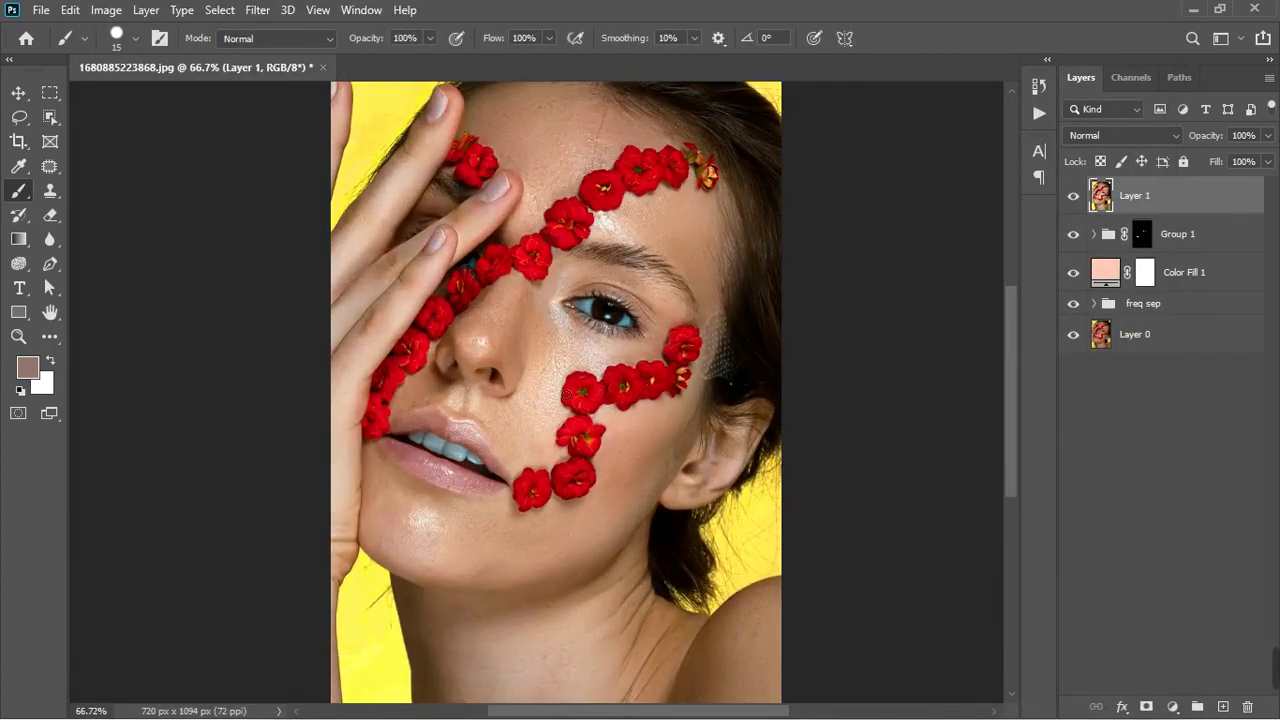
scroll(598, 323, "up", 1)
scroll(598, 323, "up", 1)
scroll(598, 323, "down", 3)
scroll(576, 140, "up", 1)
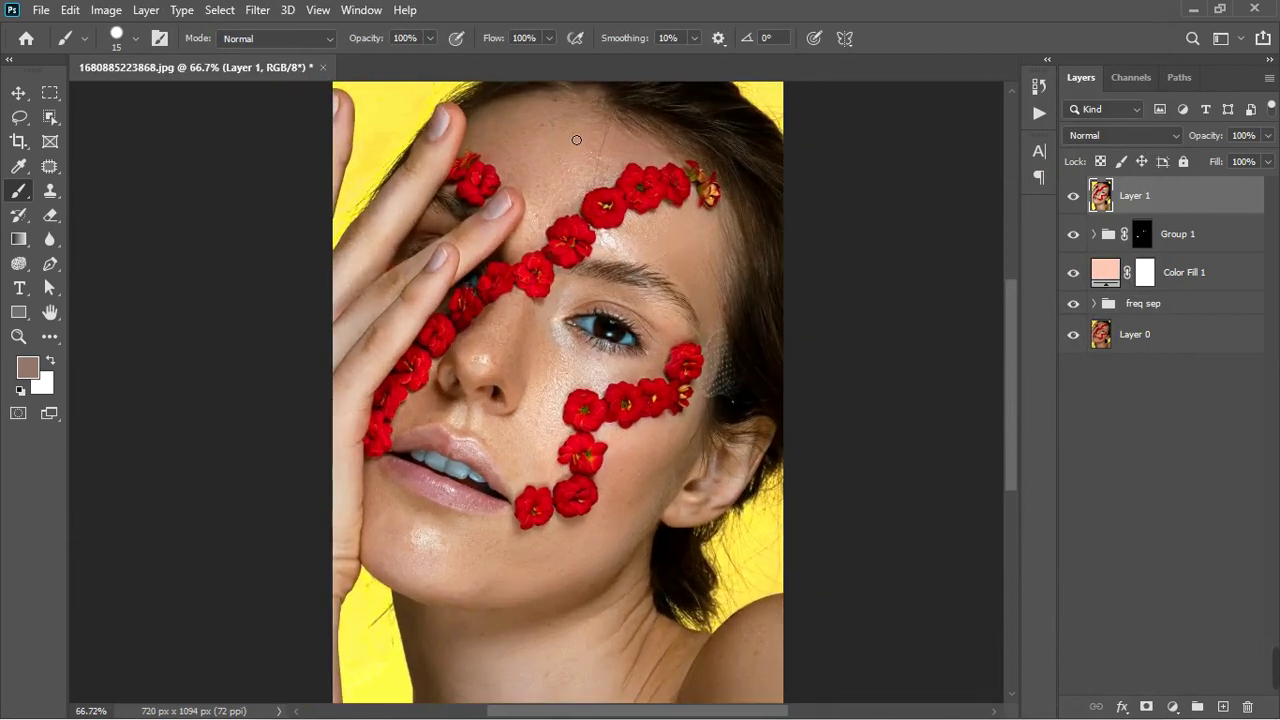
scroll(594, 199, "down", 3)
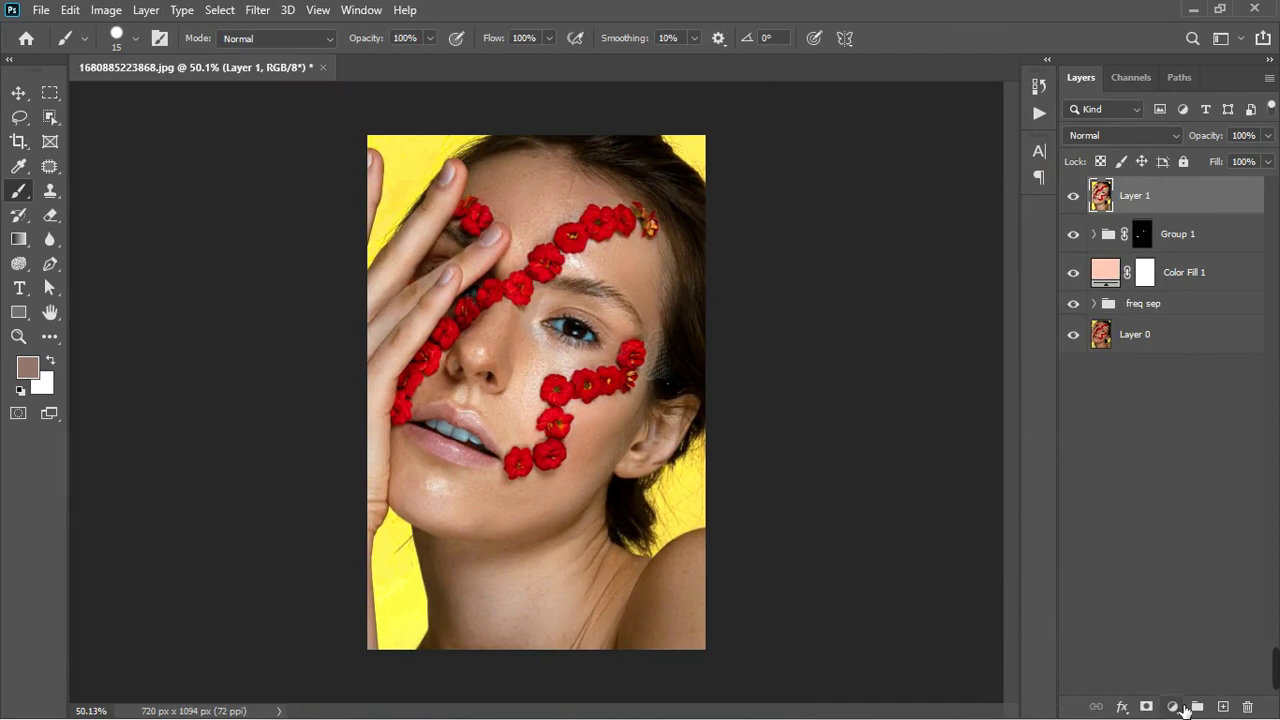
- Add a Curves adjustment layer above Layer 1 and raise the curve's midpoint slightly to brighten the midtones
left_click(1173, 707)
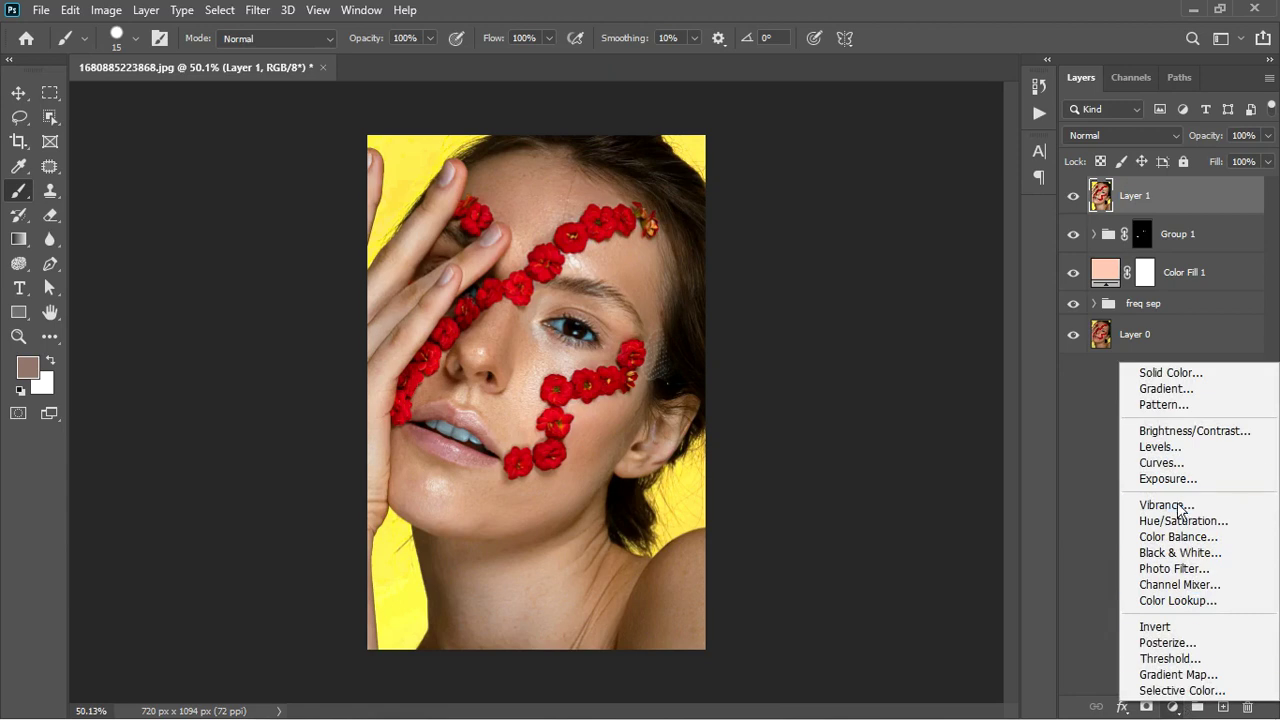
left_click(1178, 463)
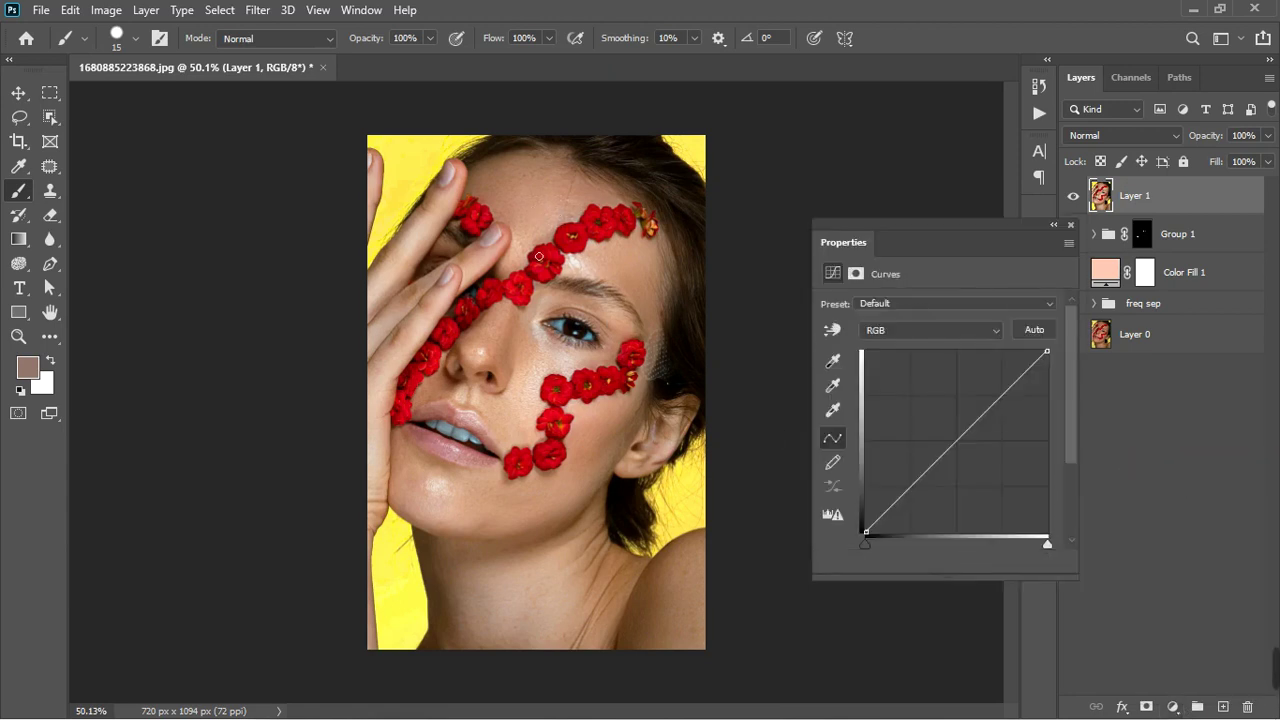
left_click_drag(968, 449, 957, 439)
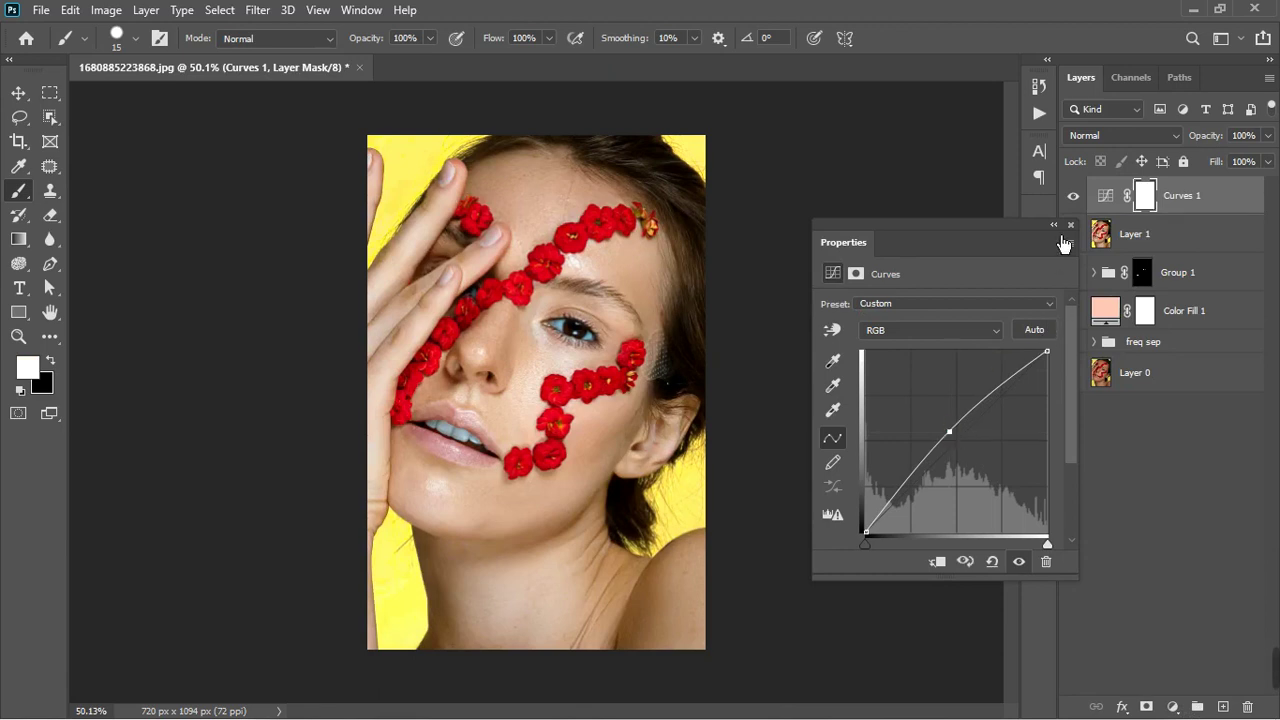
left_click(1071, 224)
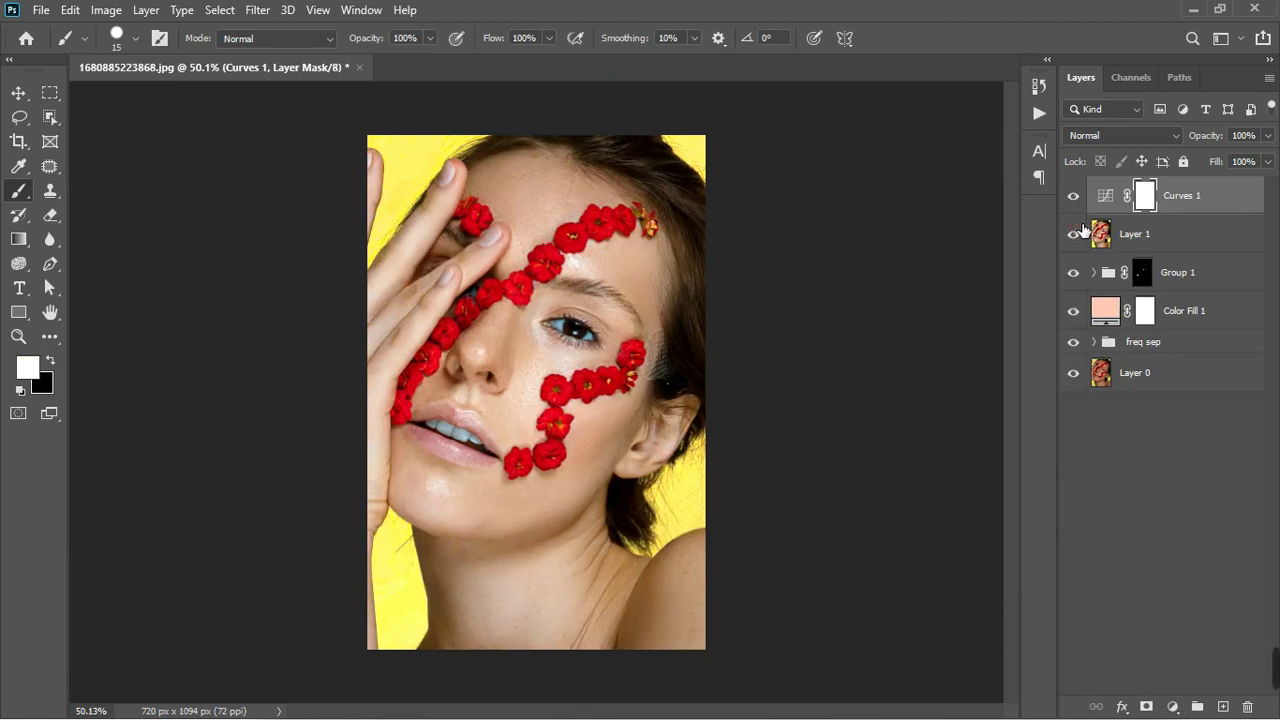
- Add a second Curves adjustment layer above Curves 1 and lower the curve's midpoint slightly to darken the midtones
left_click(1177, 706)
left_click(1175, 472)
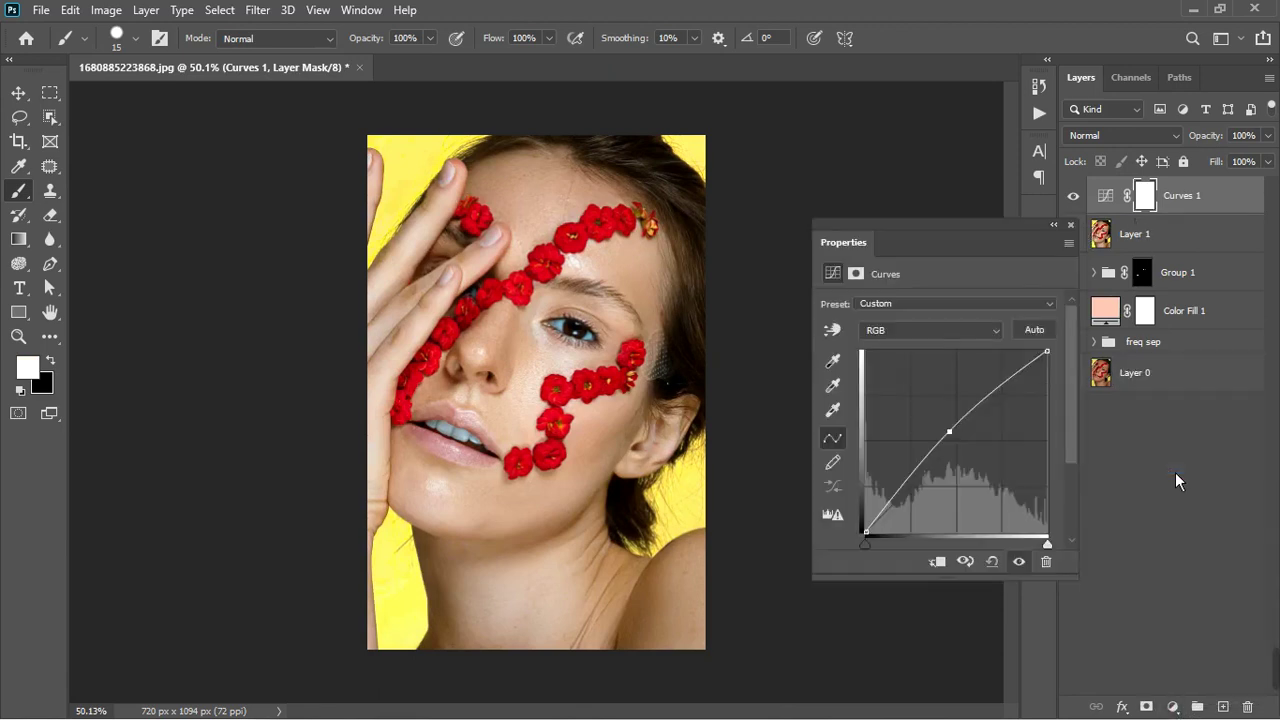
left_click_drag(967, 447, 974, 449)
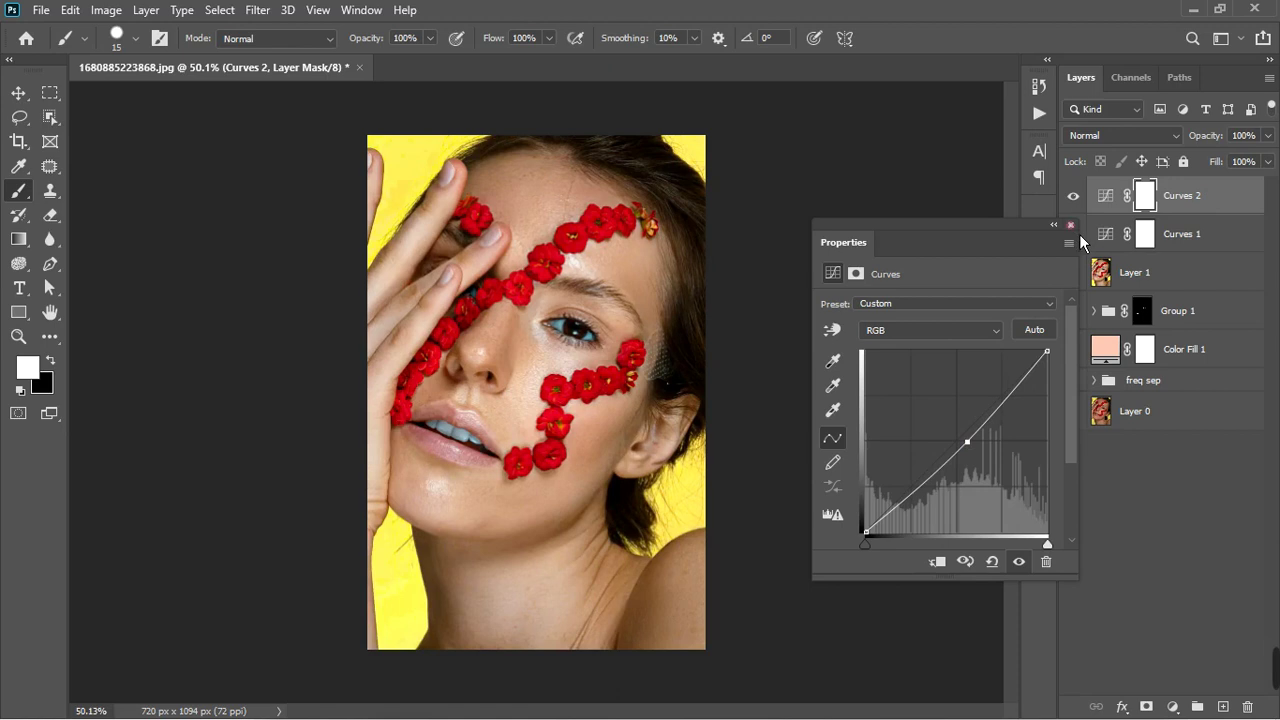
left_click(1071, 225)
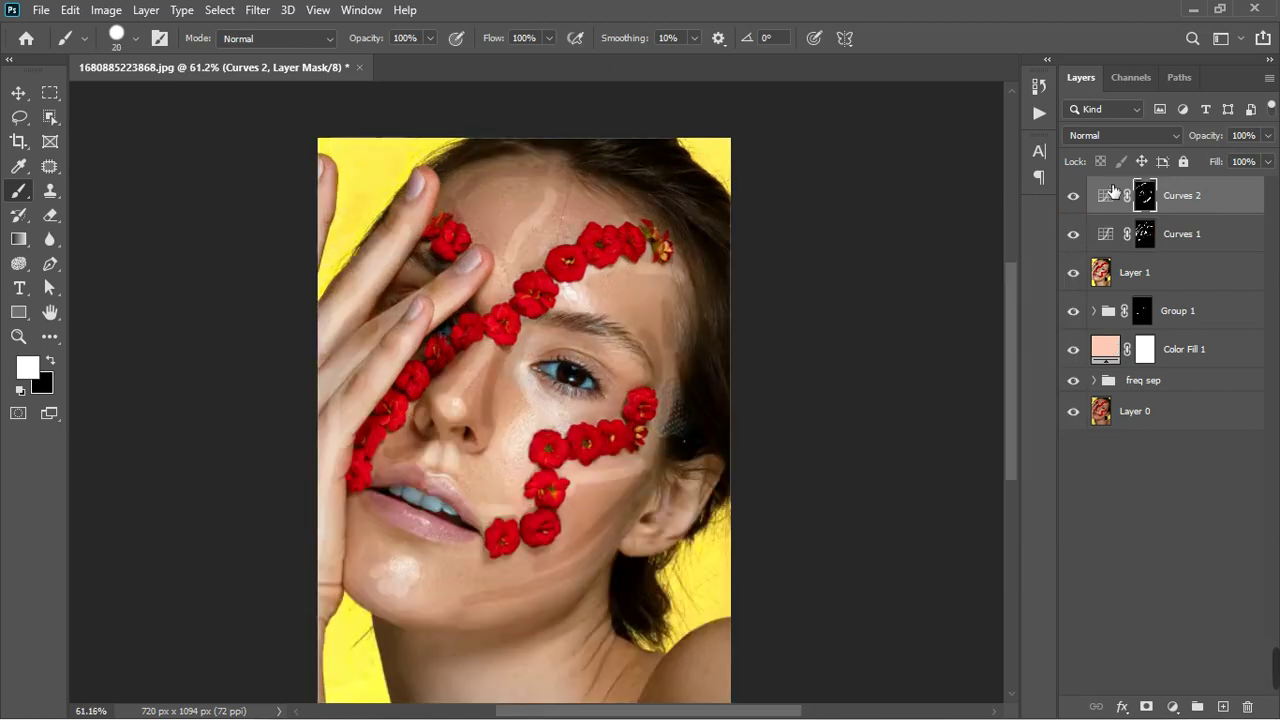
- Put the Curves 1 and Curves 2 layers into a new group and expand it
left_click(1183, 232, "shift")
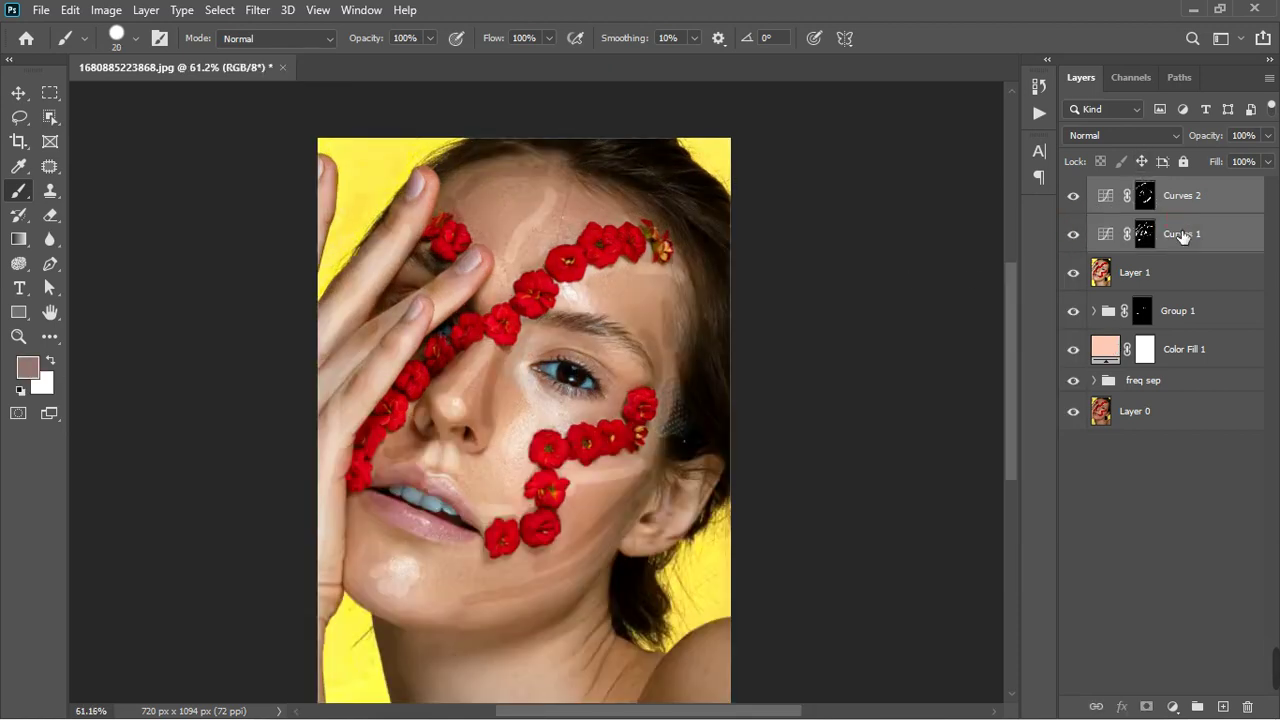
left_click(1197, 706)
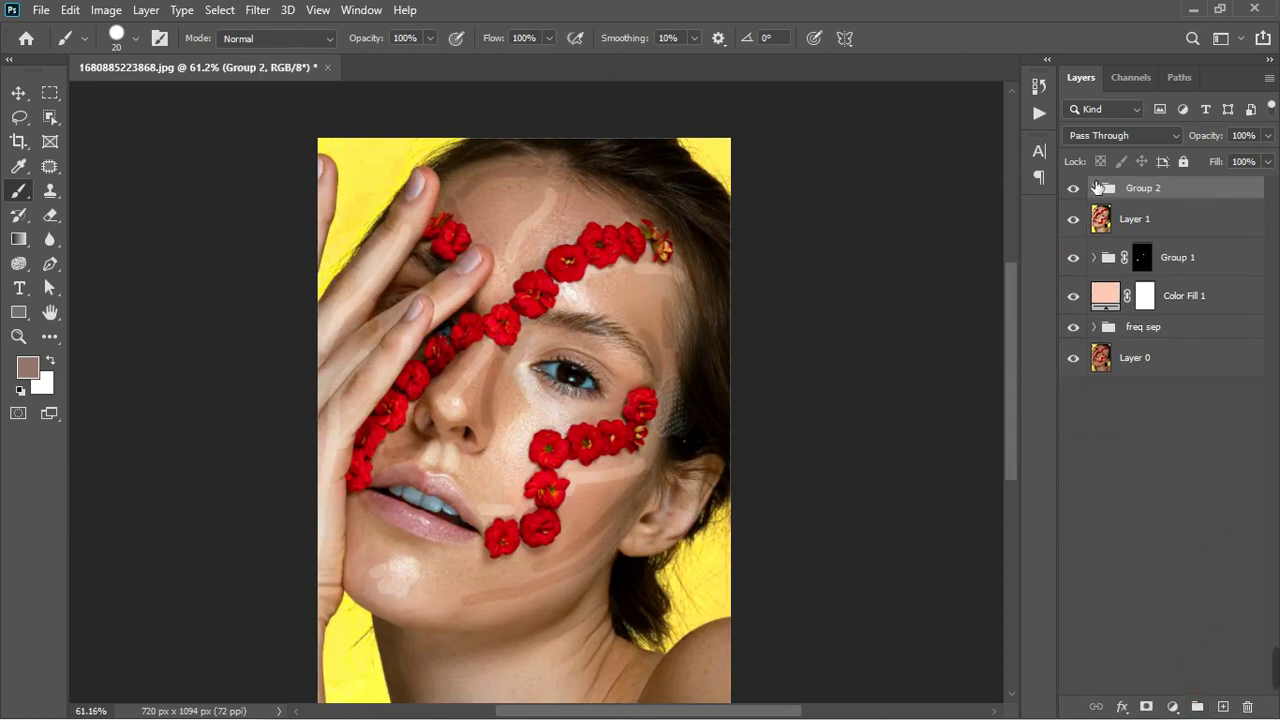
left_click(1094, 188)
- Compare the portrait with and without the painted dodge and burn strokes of Group 2
left_click(1073, 188)
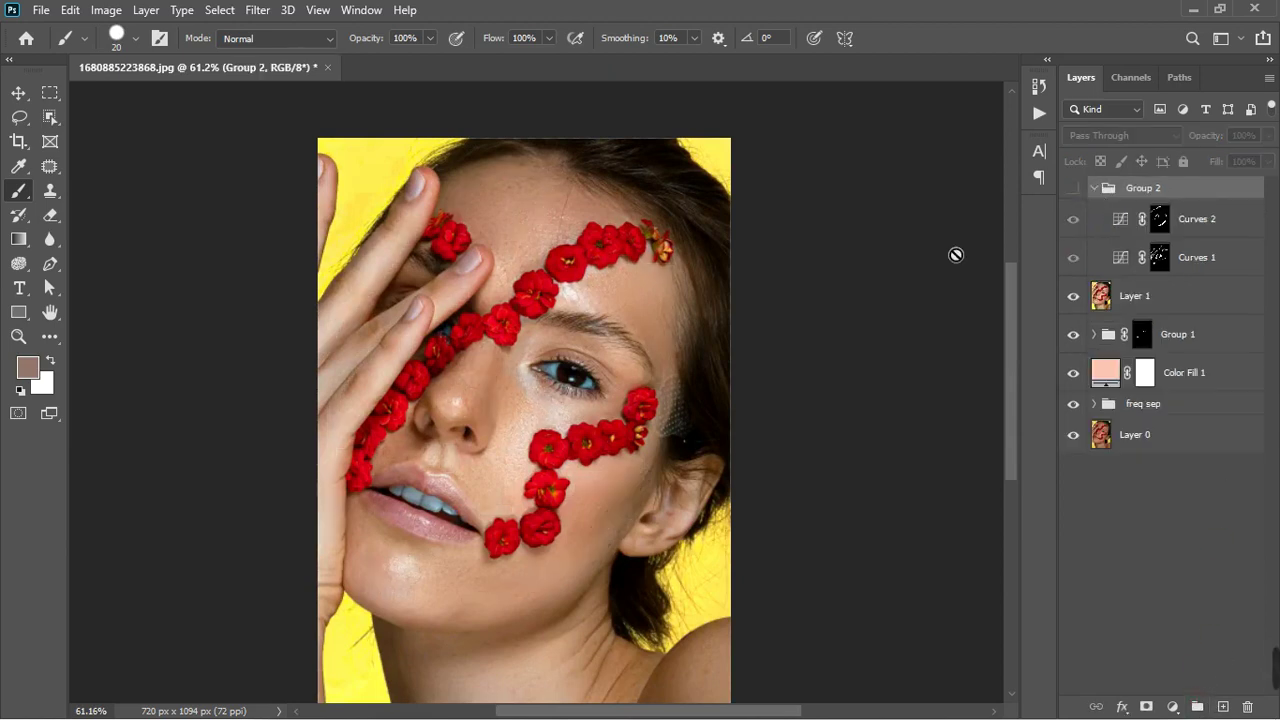
scroll(519, 256, "up", 2)
scroll(519, 256, "down", 1)
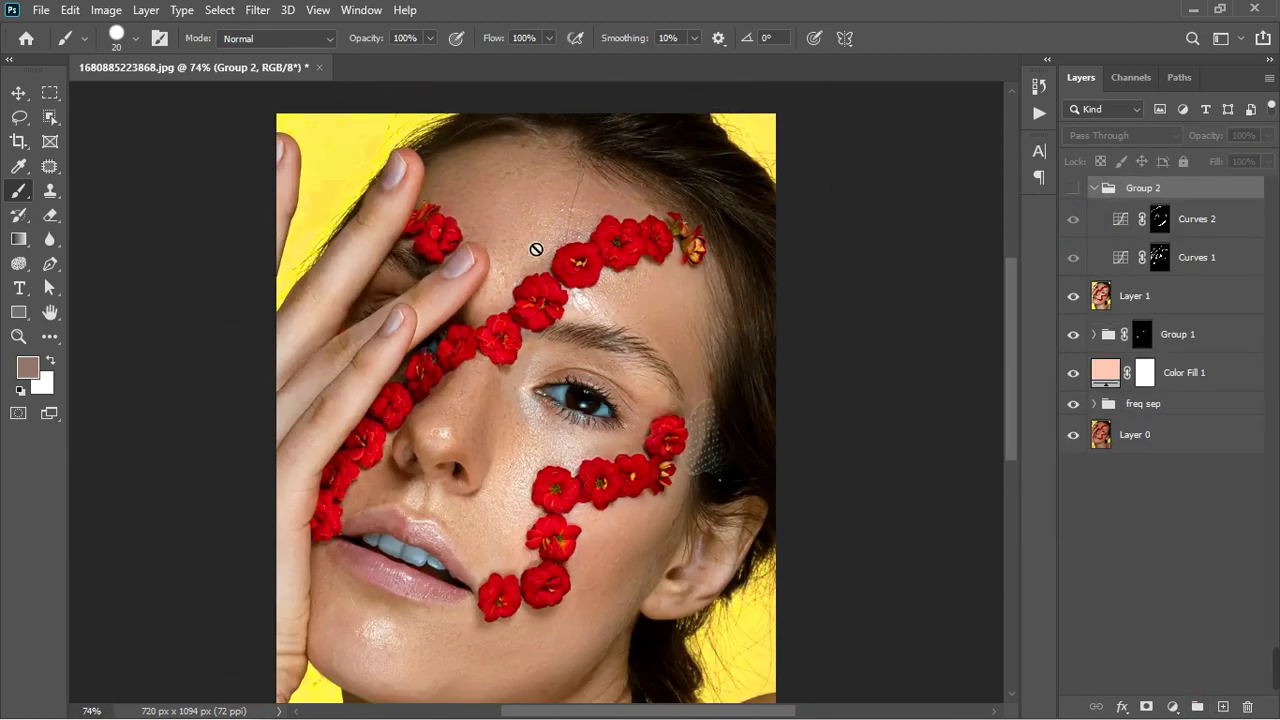
left_click(1074, 189)
left_click(1074, 189)
left_click(1076, 191)
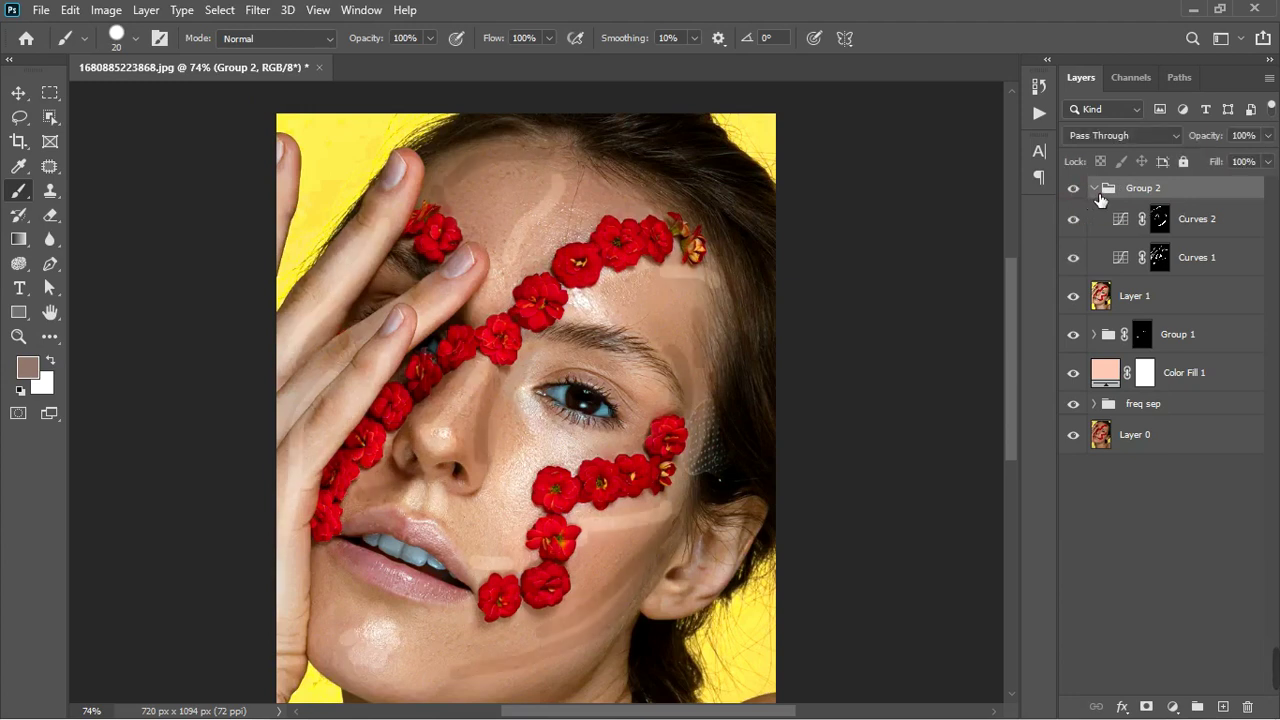
- Feather the Curves 1 layer mask to 13.3 px to soften the painted highlight strokes
left_click(1158, 266)
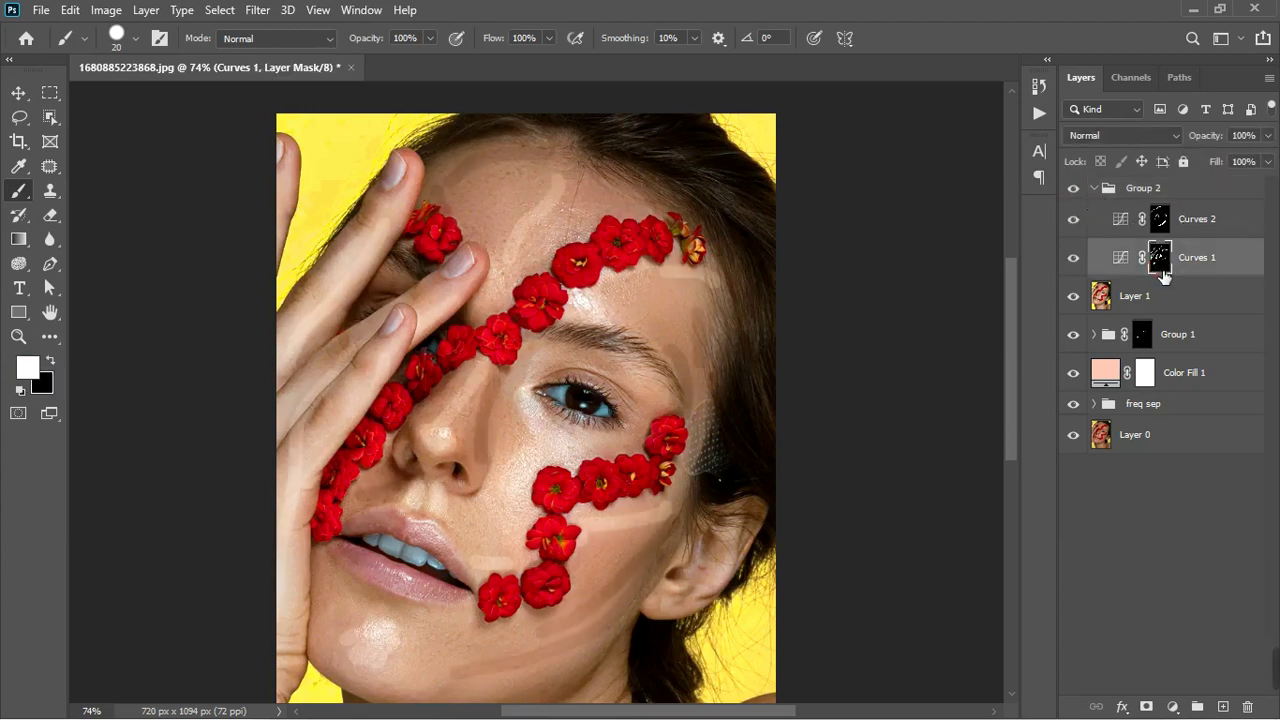
left_click(262, 15)
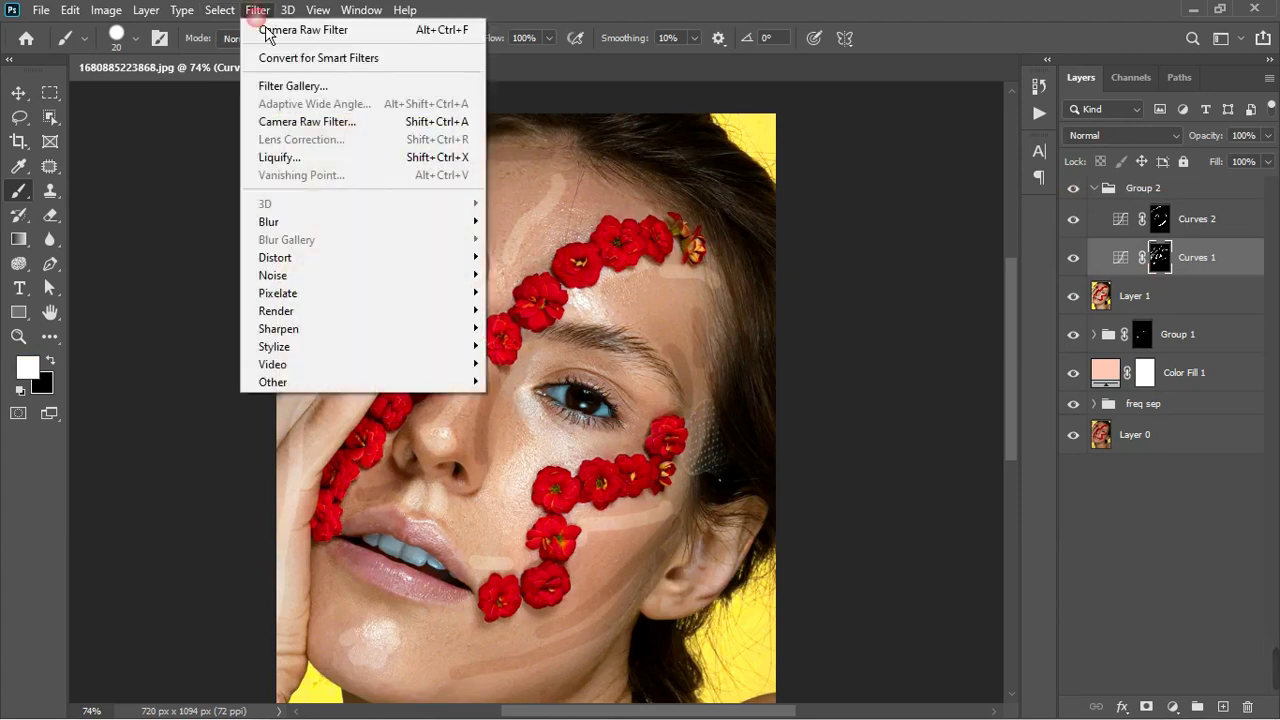
mouse_move(368, 16)
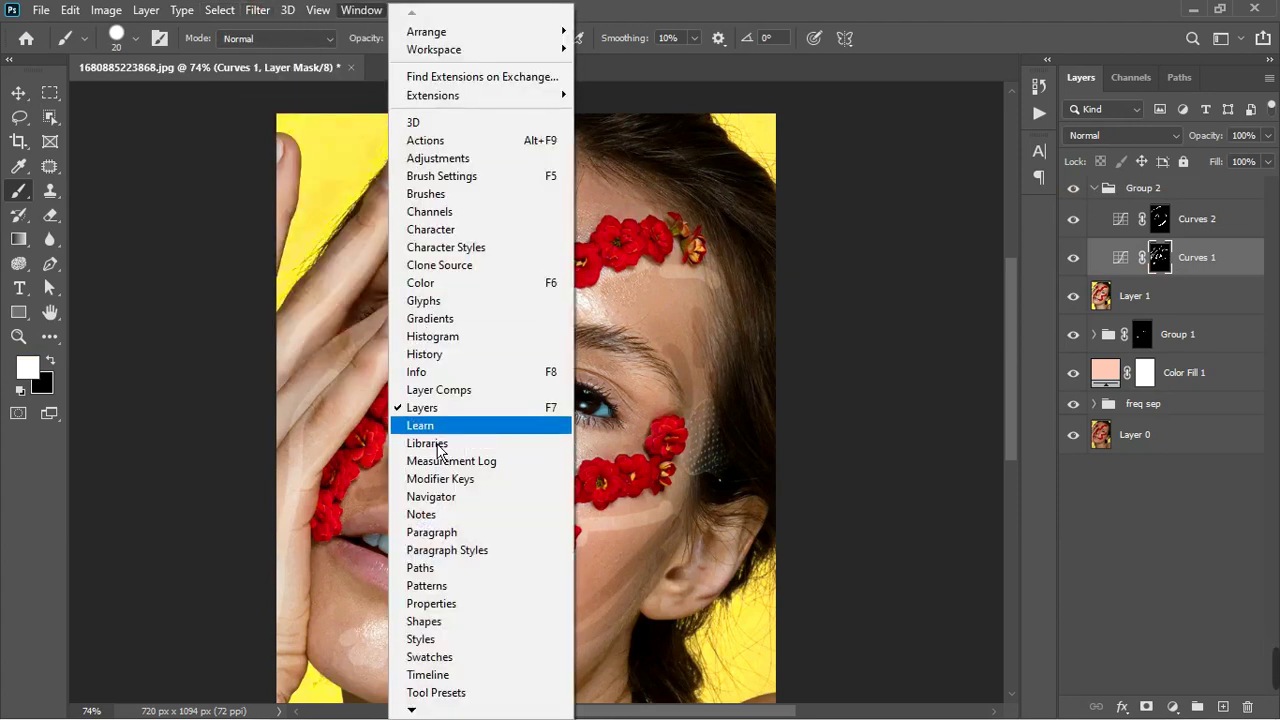
left_click(441, 604)
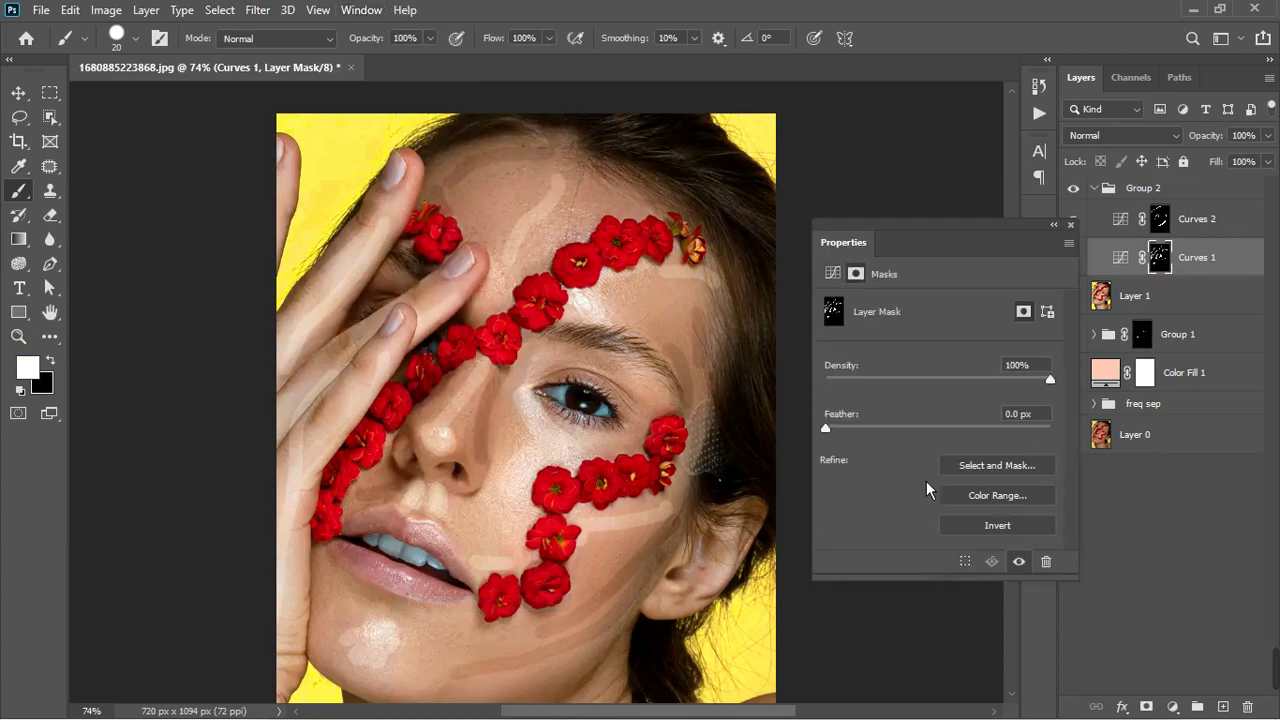
left_click_drag(839, 437, 894, 447)
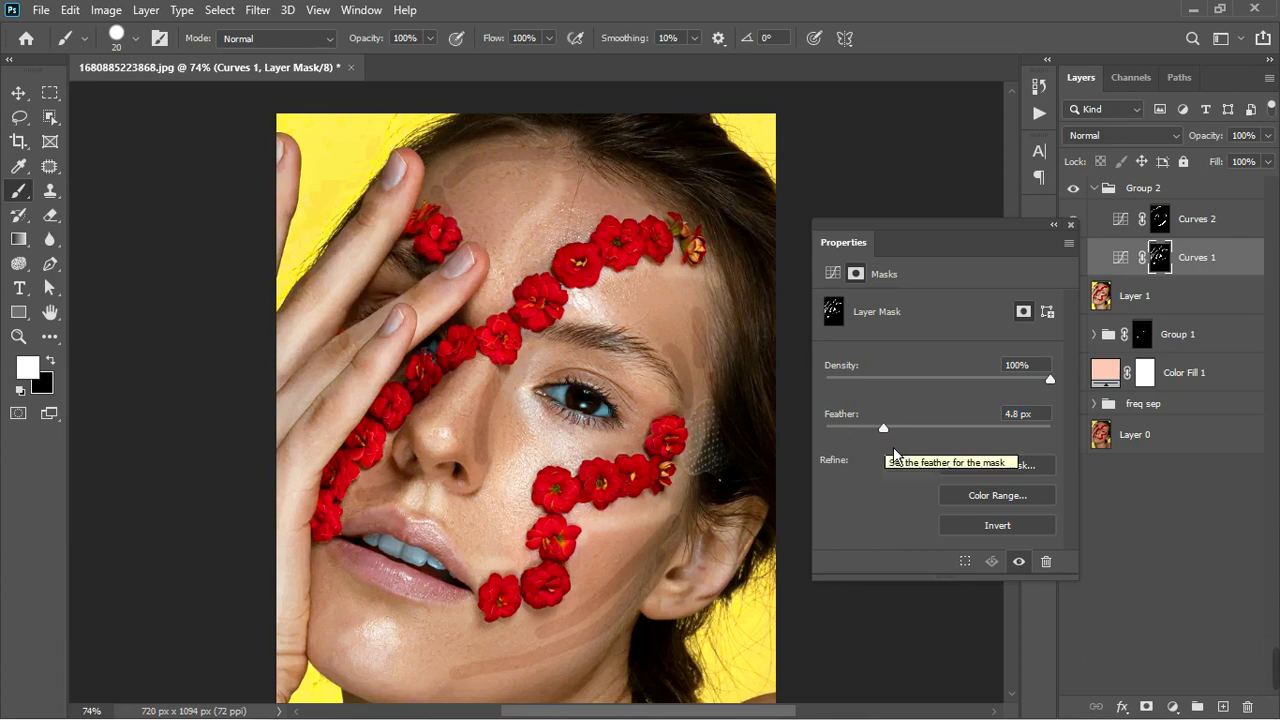
left_click_drag(884, 440, 908, 439)
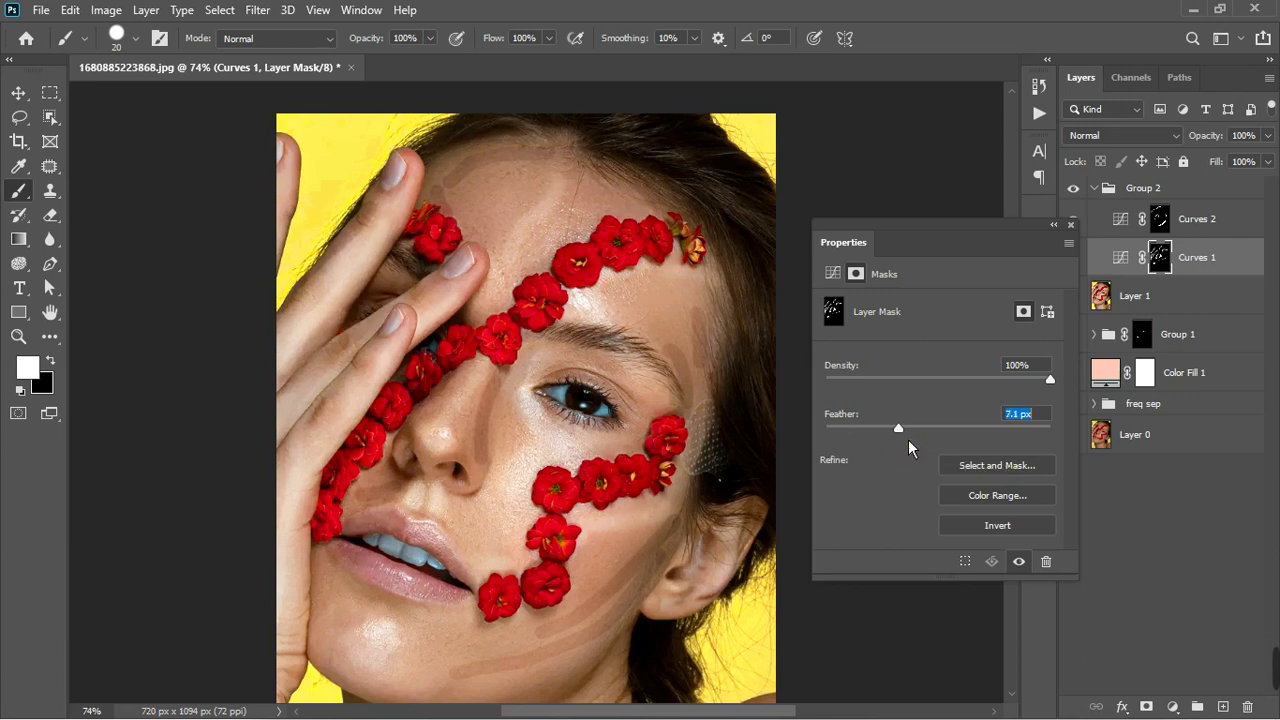
scroll(608, 457, "down", 1)
scroll(608, 457, "down", 4)
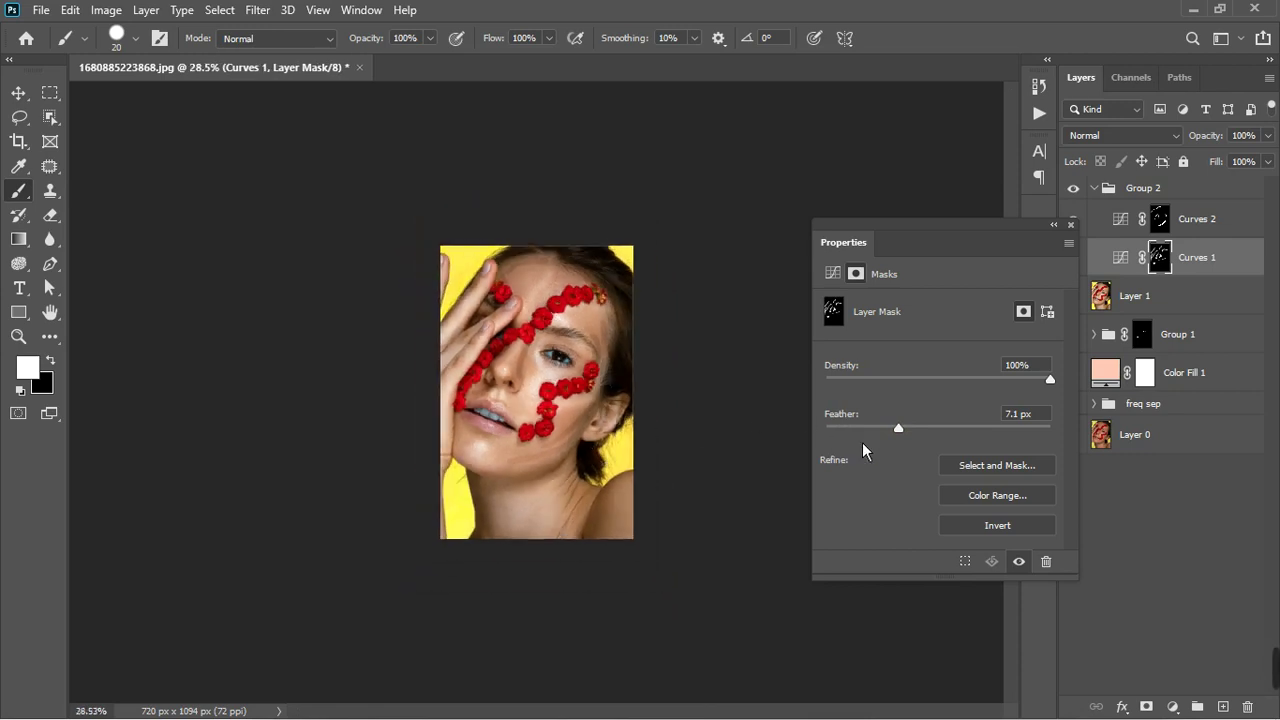
left_click_drag(903, 436, 940, 443)
left_click_drag(937, 436, 918, 431)
left_click(1071, 225)
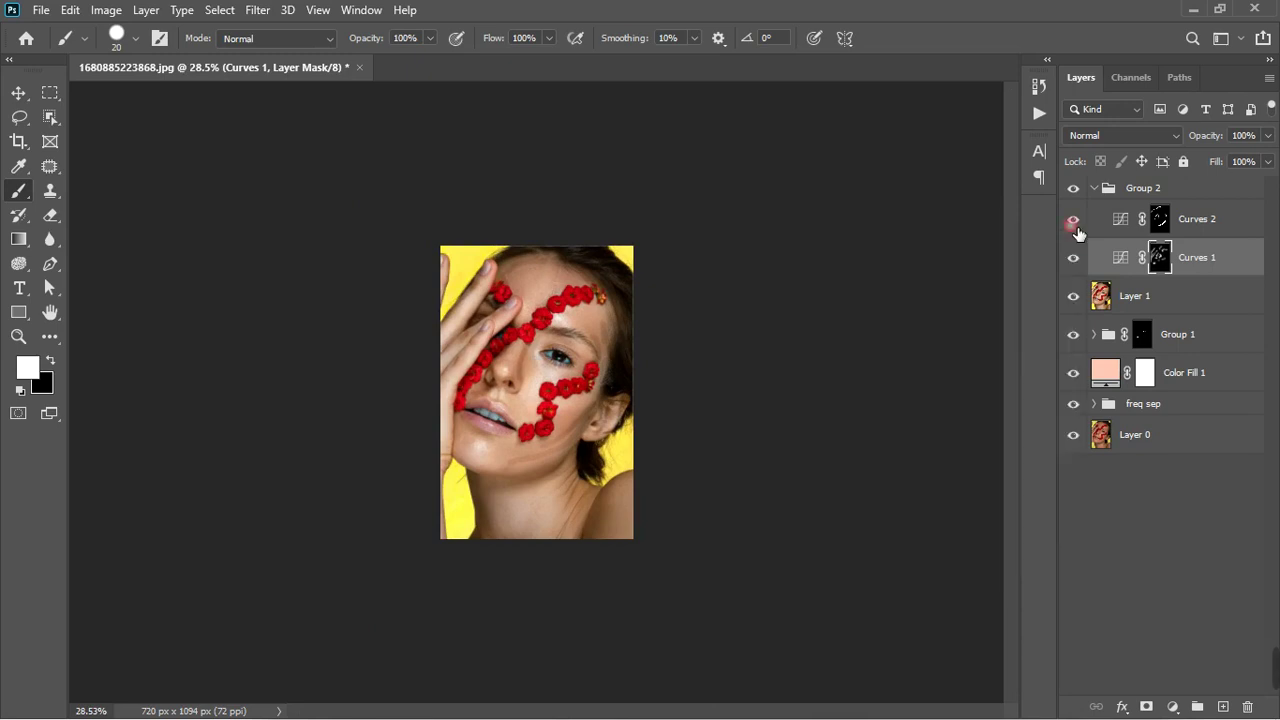
- Feather the Curves 2 layer mask to 36.7 px to blend the painted shadow strokes
left_click(1161, 222)
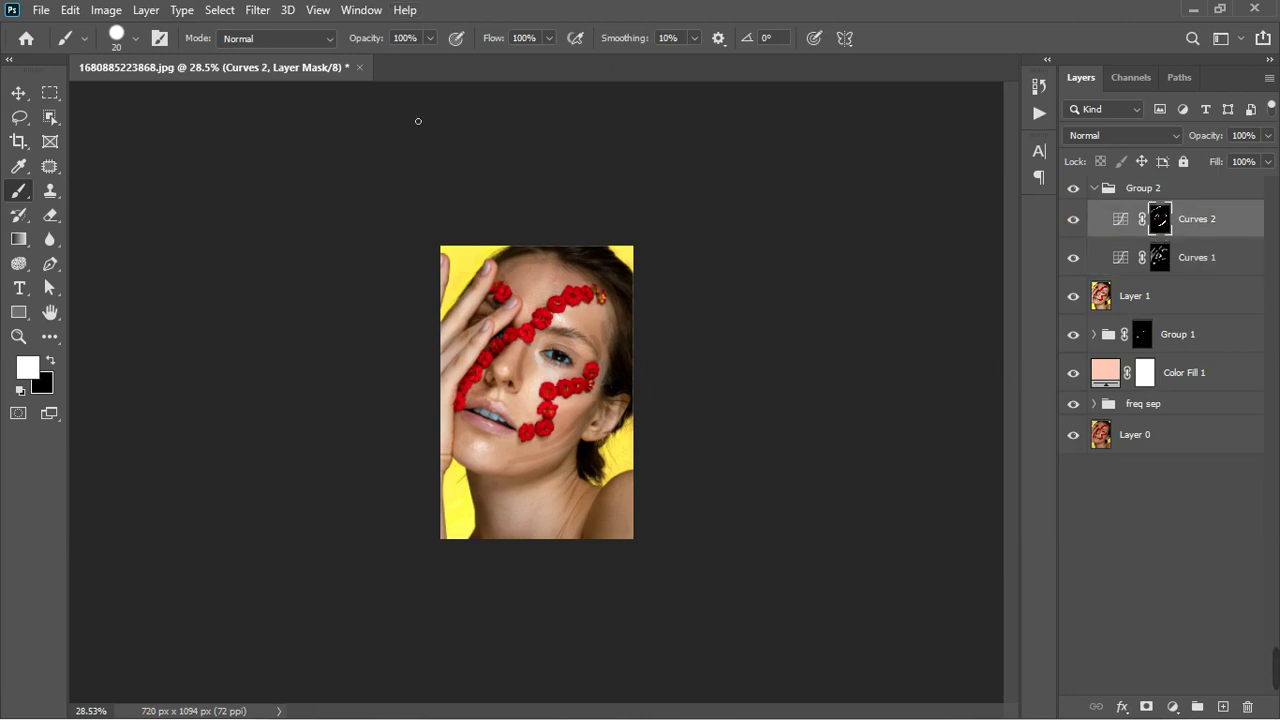
left_click(363, 12)
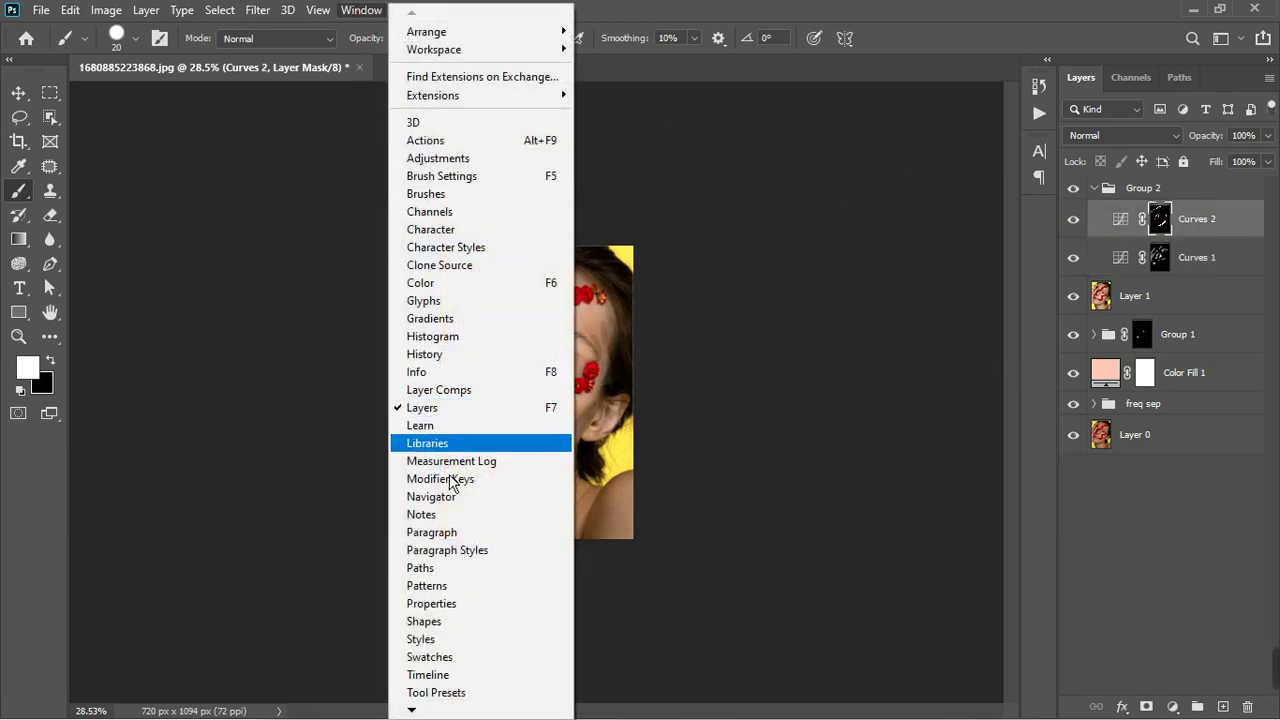
left_click(452, 604)
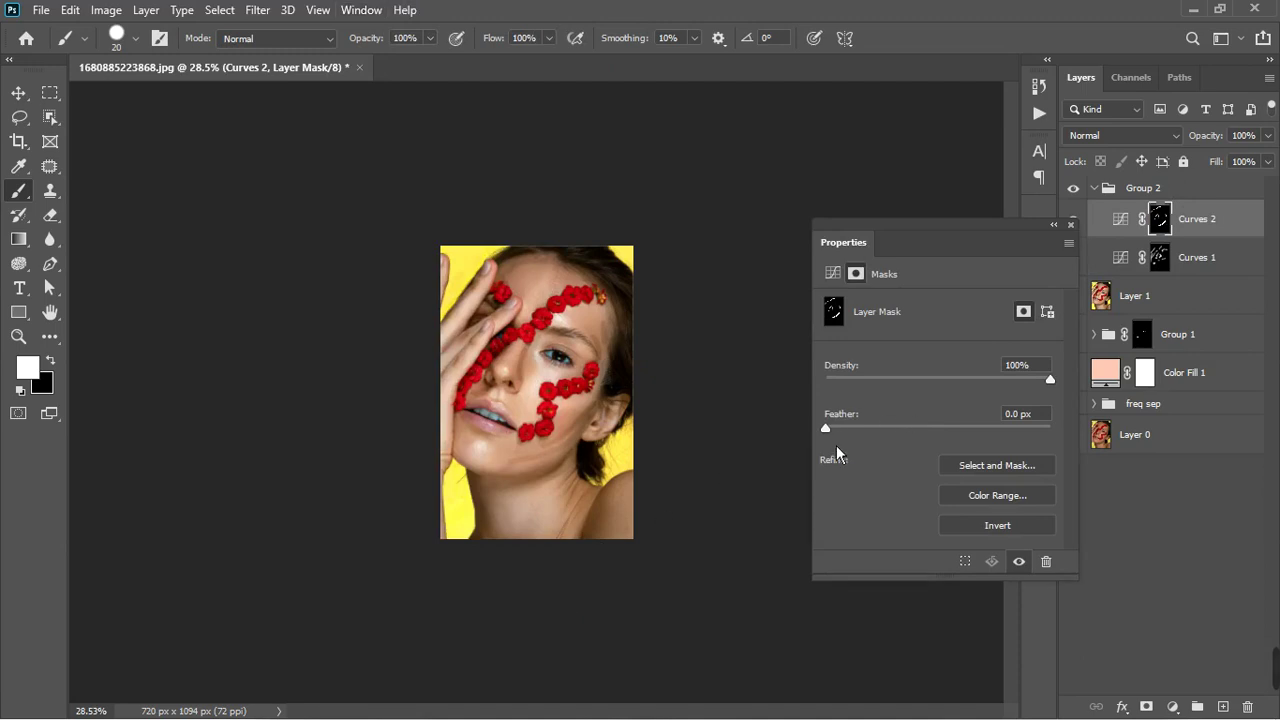
left_click_drag(846, 440, 943, 434)
mouse_move(949, 434)
left_mouse_down()
mouse_move(966, 449)
mouse_move(947, 434)
left_mouse_up()
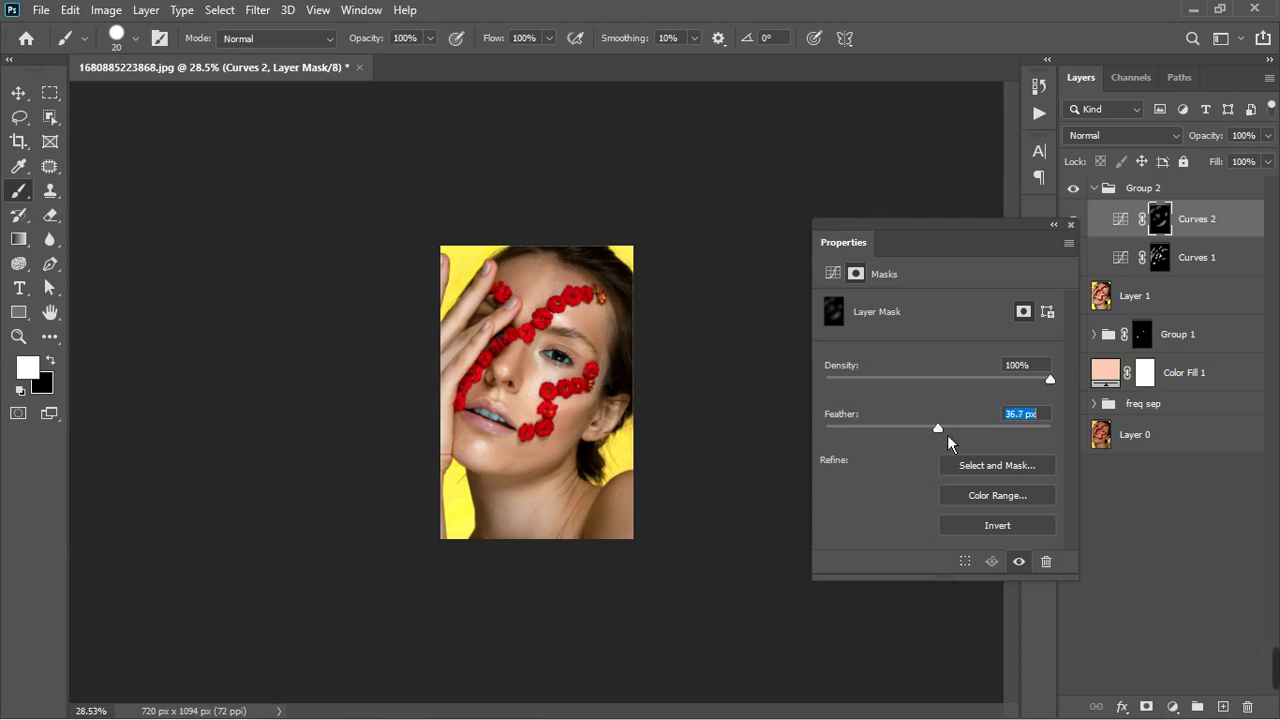
left_click(1070, 225)
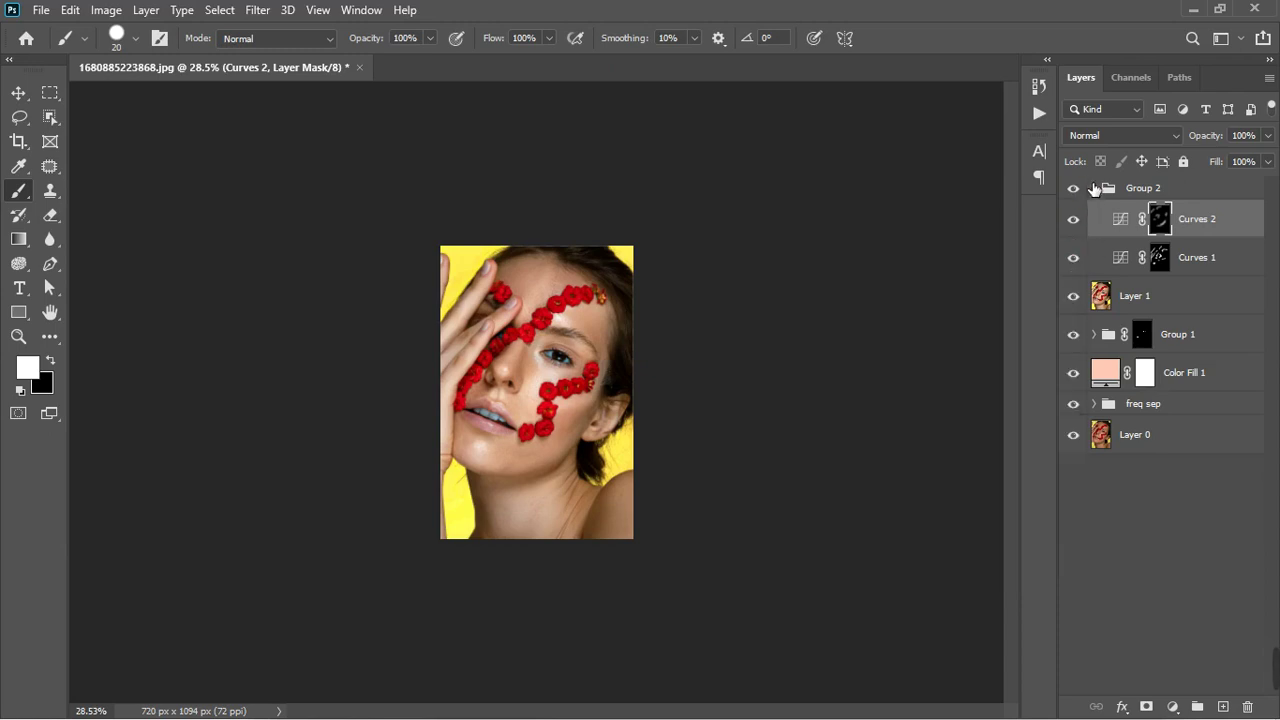
- Raise the midpoint of the Curves 1 curve a little more to strengthen the brightening
left_click(1127, 220)
double_click(1120, 257)
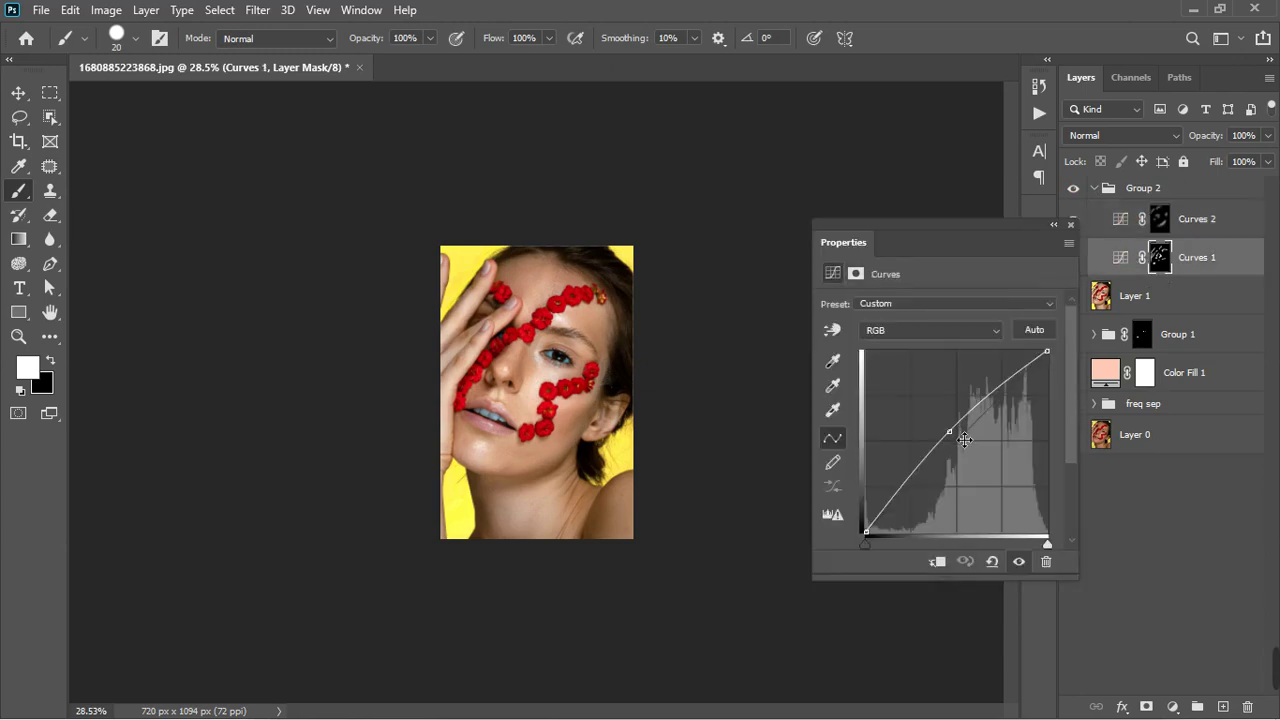
left_click_drag(964, 440, 957, 432)
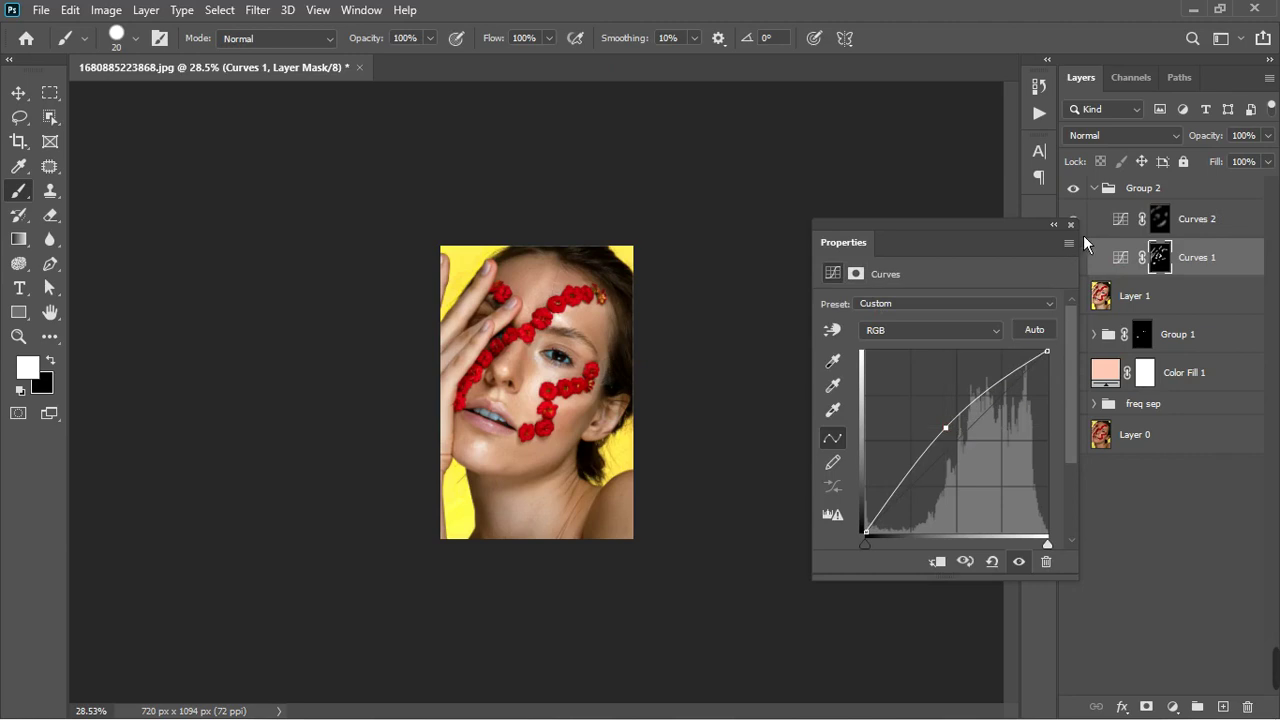
left_click(1070, 224)
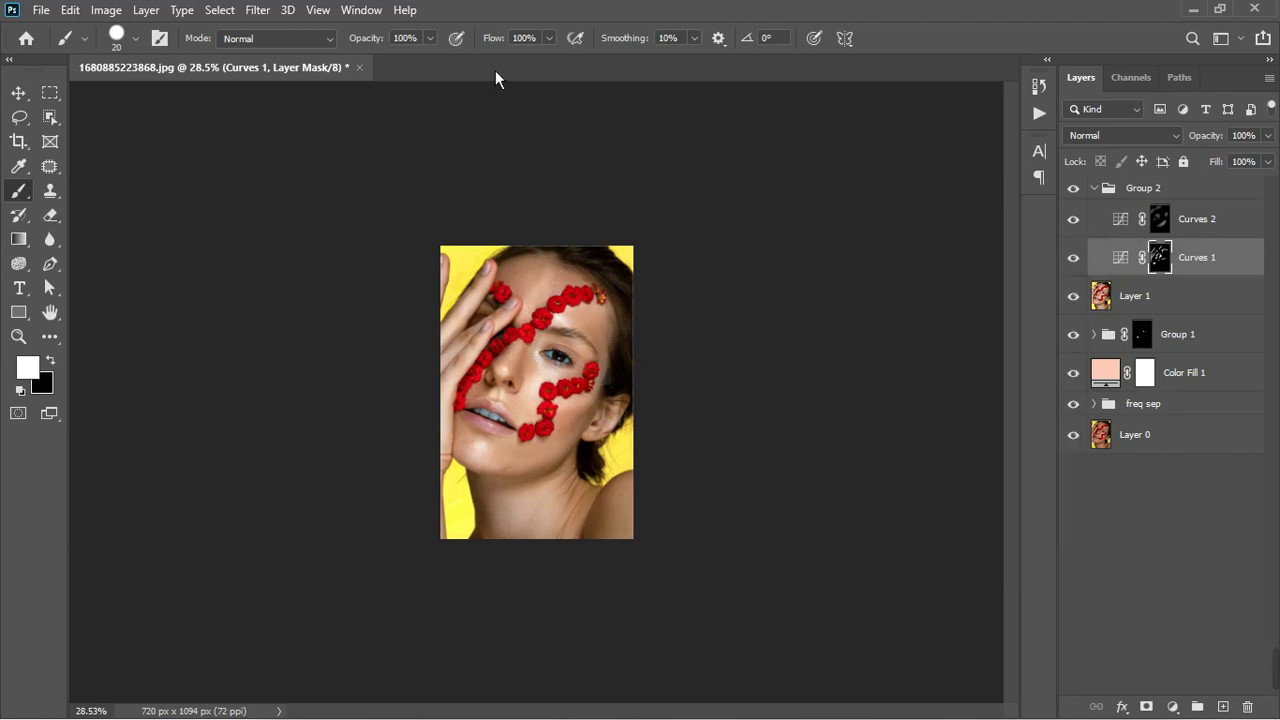
- Increase the feather of the Curves 1 layer mask a little further for softer highlights
left_click(370, 12)
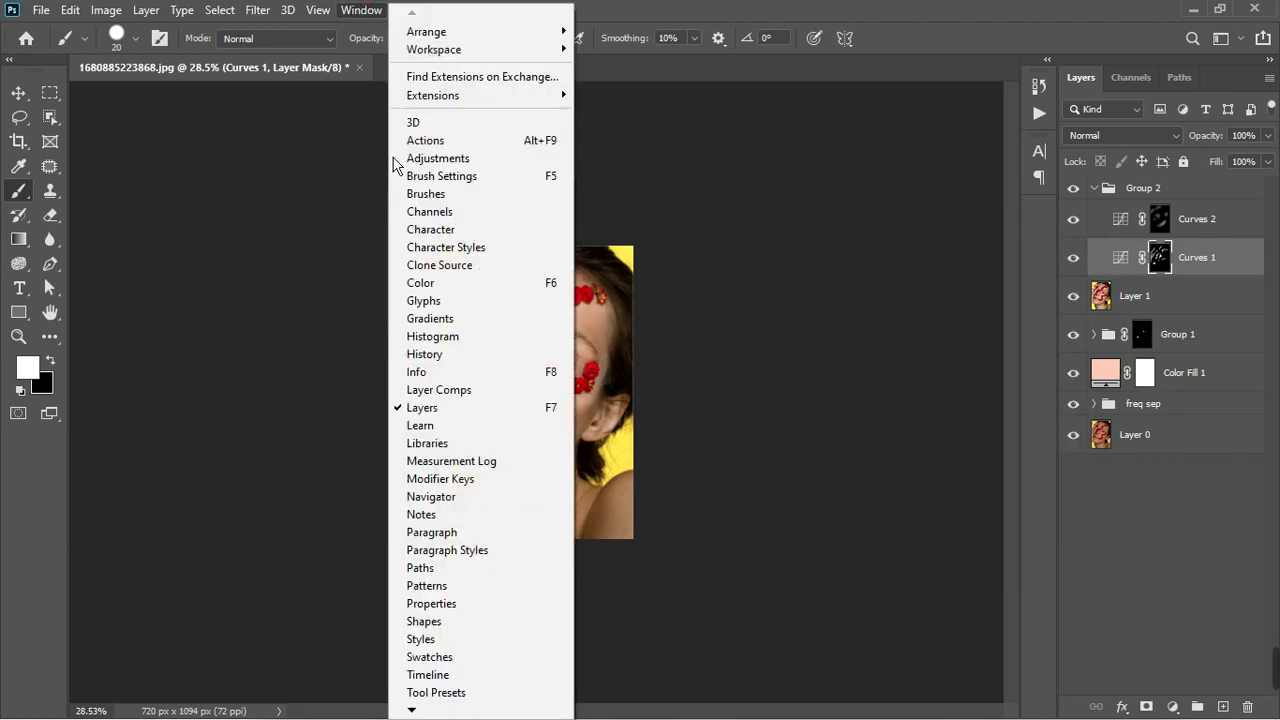
left_click(453, 608)
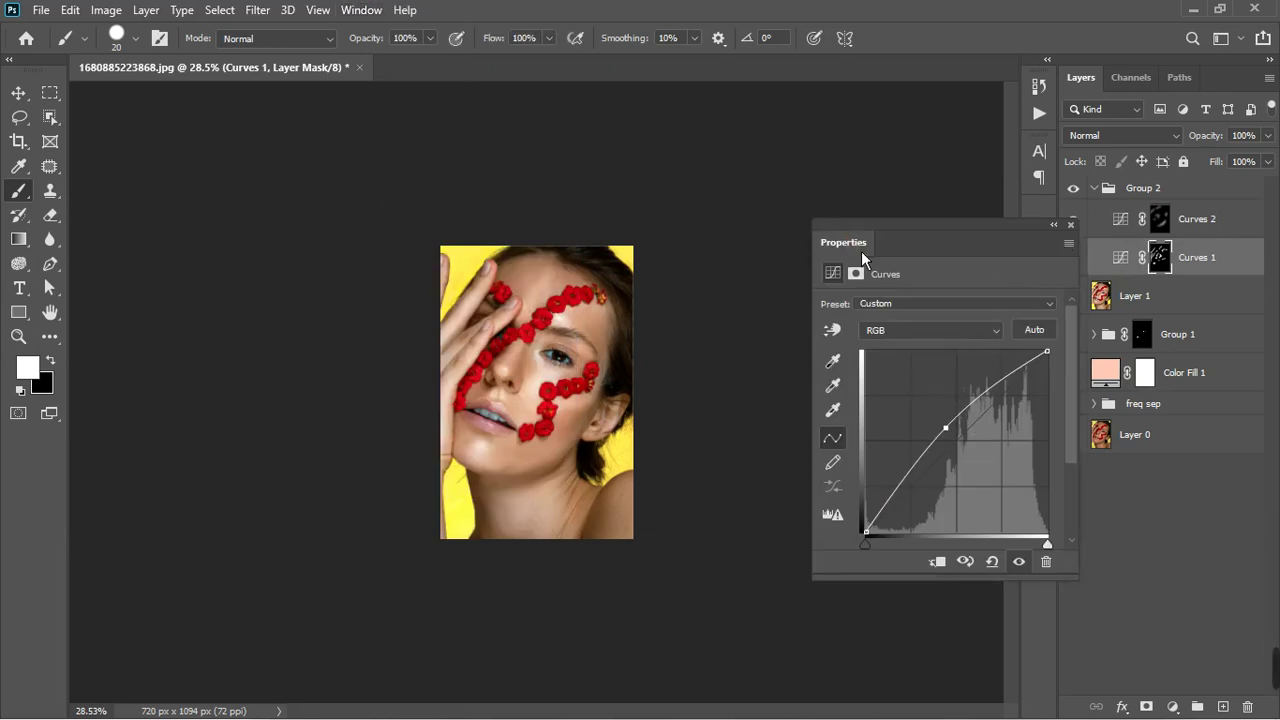
left_click(1159, 258)
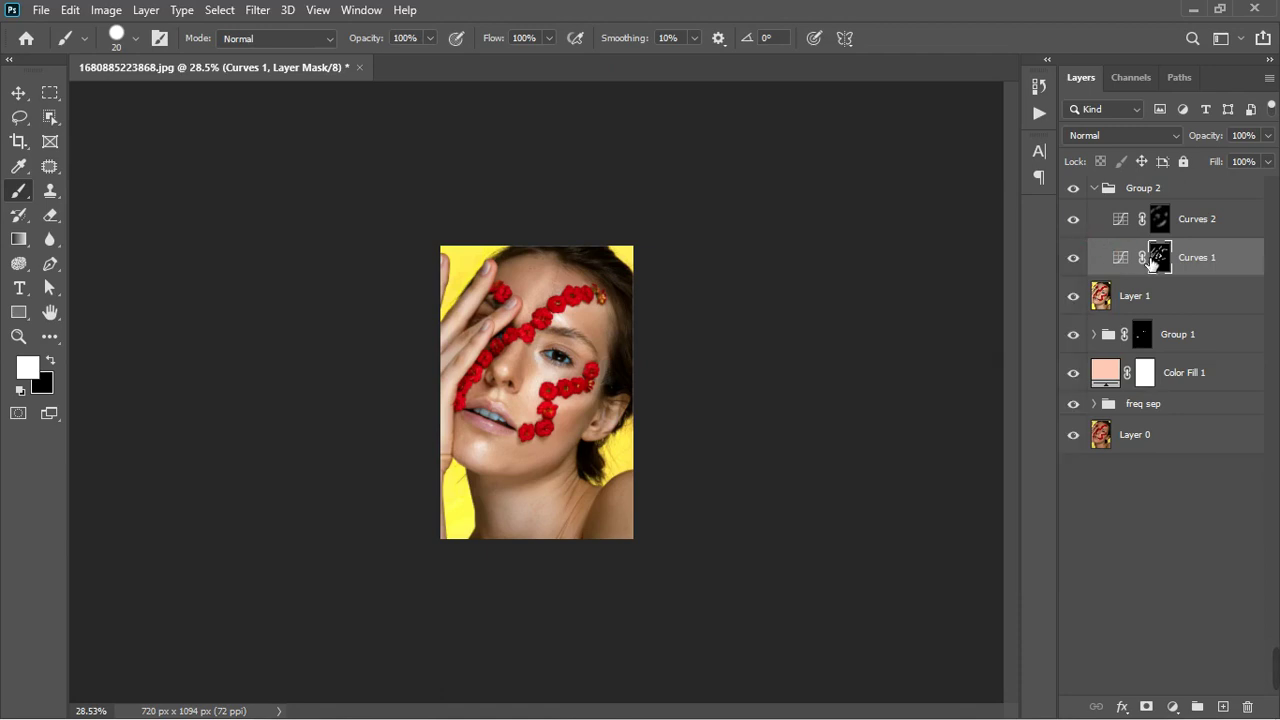
left_click(361, 10)
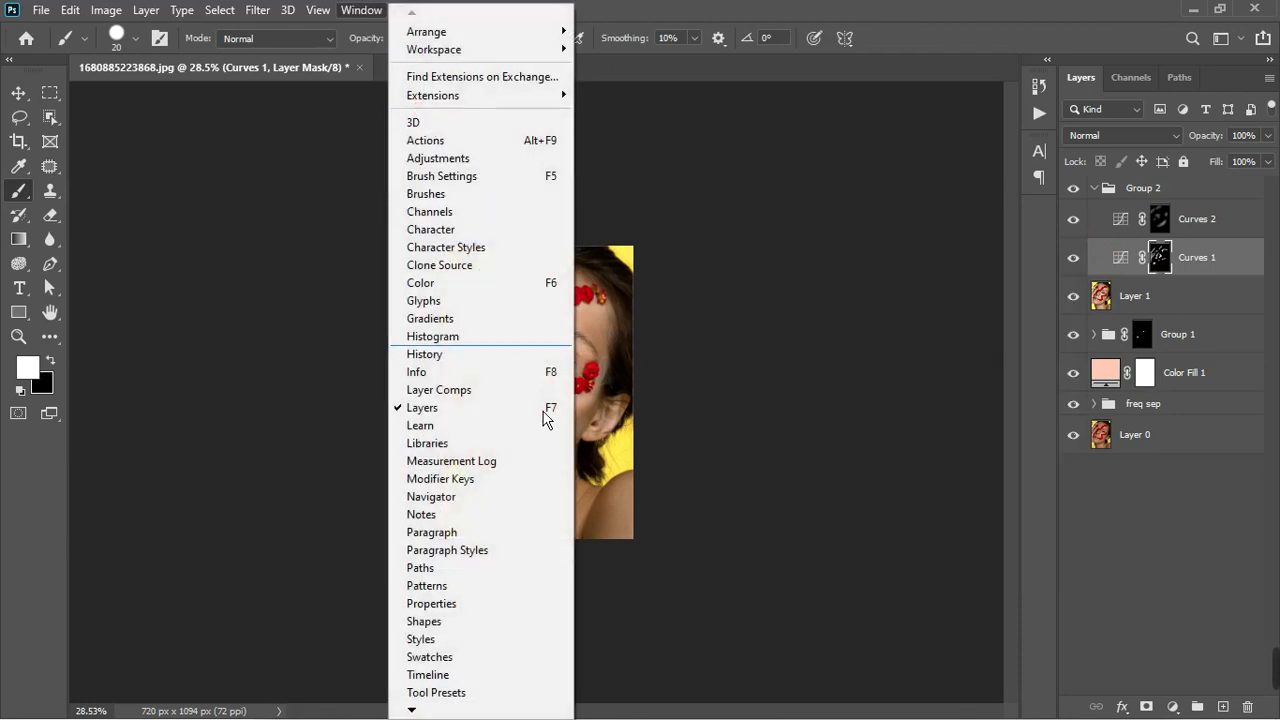
left_click(431, 603)
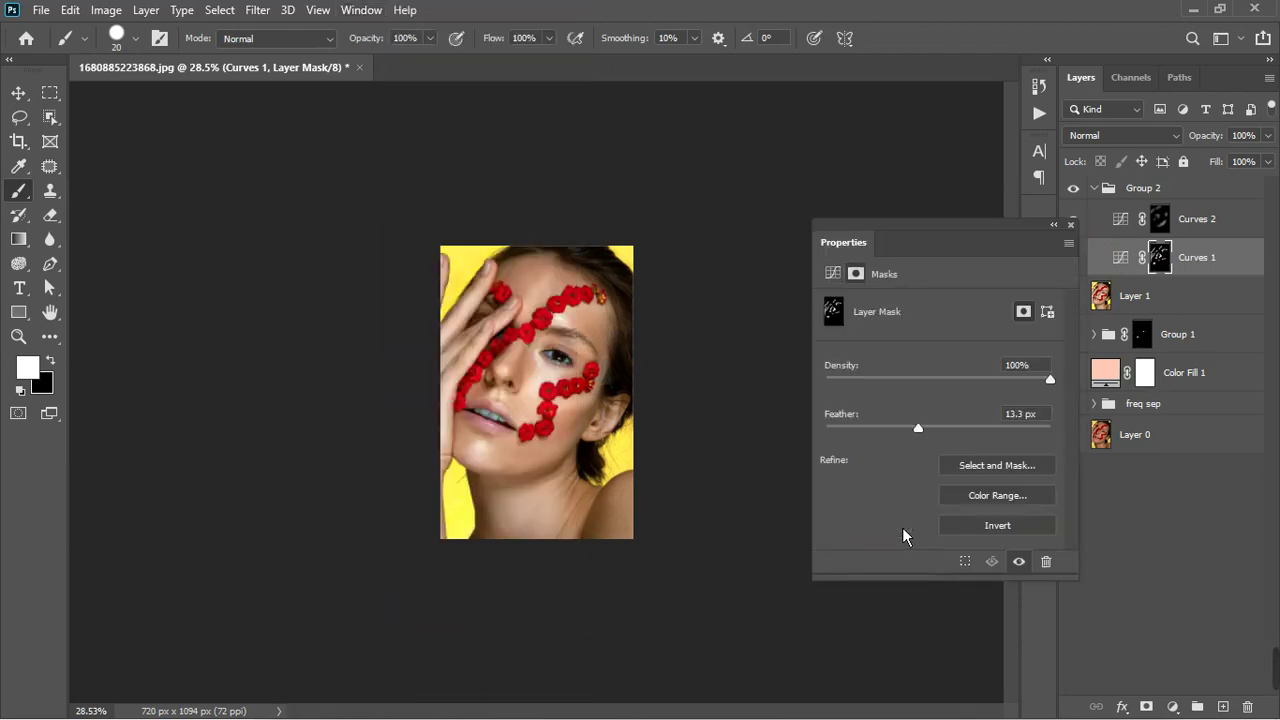
left_click_drag(928, 439, 940, 437)
left_click(1070, 224)
scroll(486, 343, "up", 5)
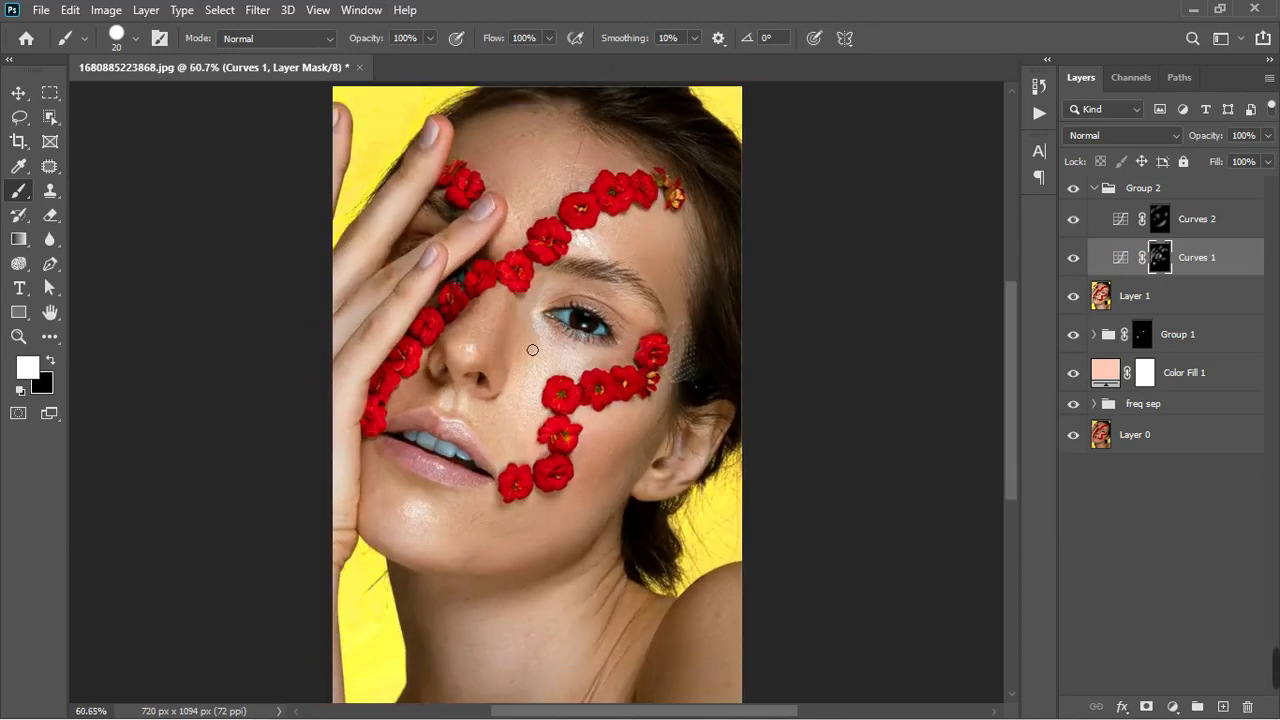
- Collapse Group 2 and stamp all visible layers into a new merged layer above it
left_click(1106, 191)
left_click(1094, 188)
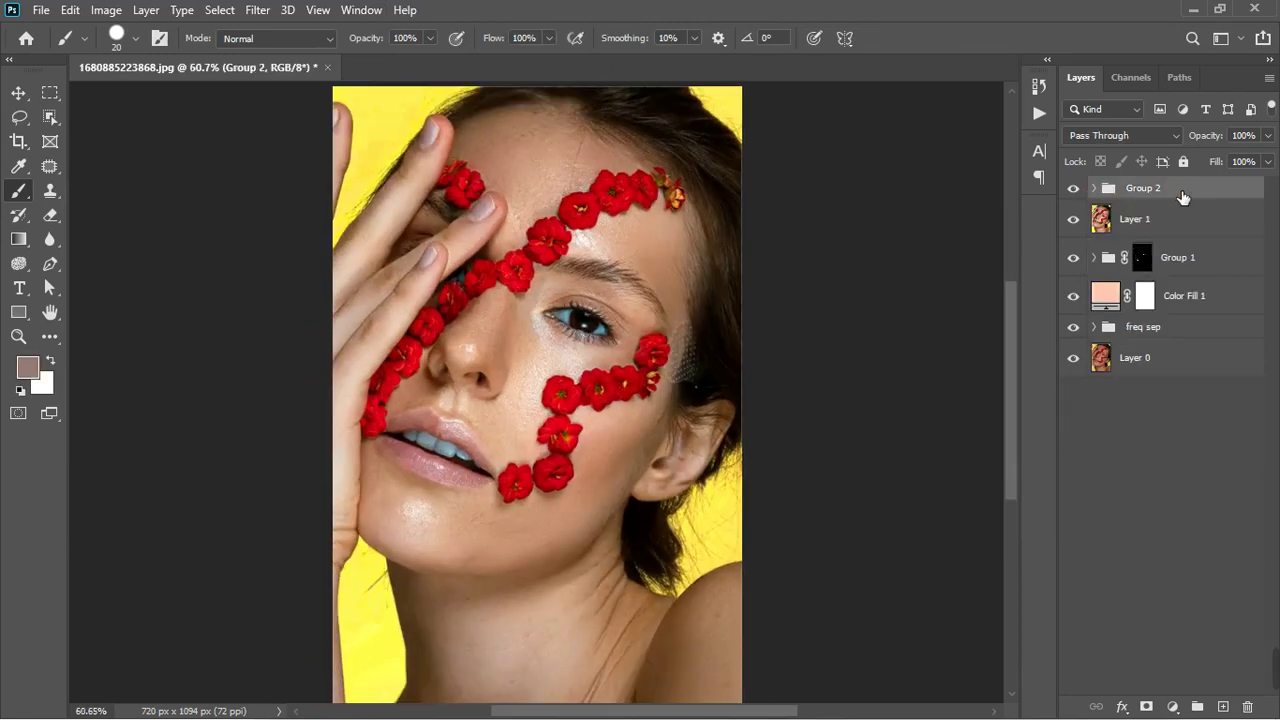
key("ctrl+shift+alt+e")
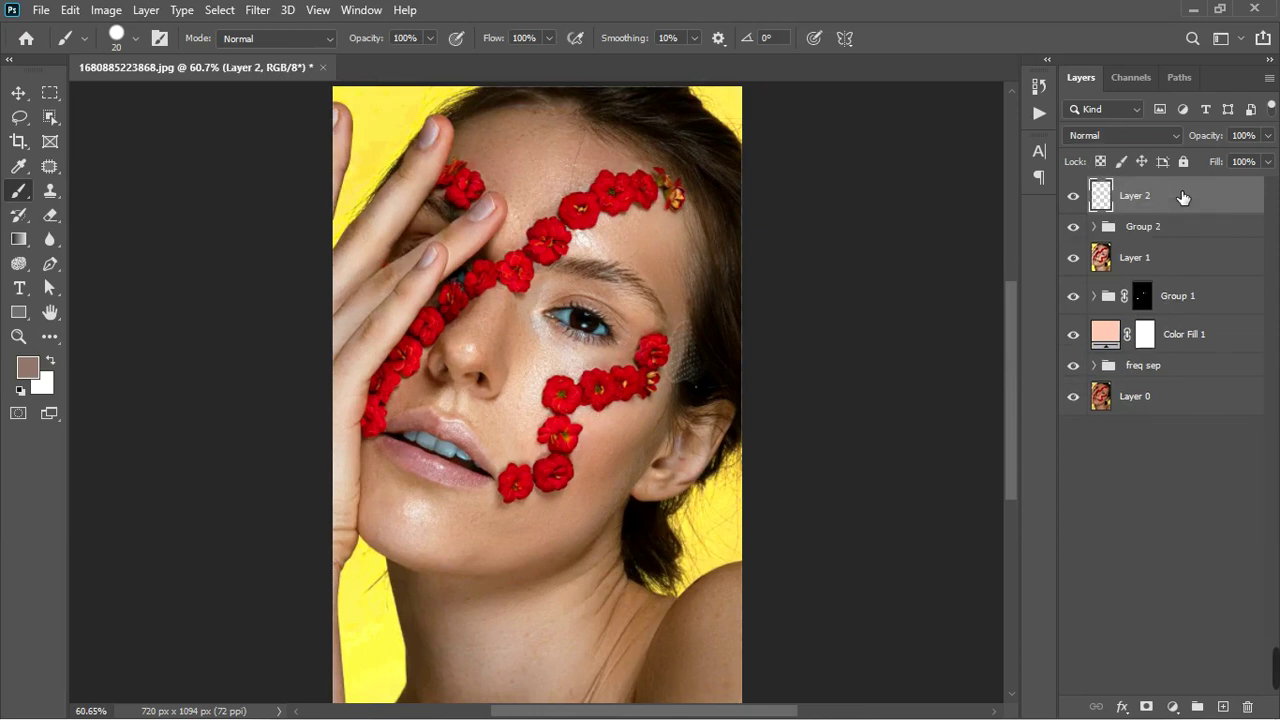
- Put the layers from Group 2 down to freq sep into a new group and hide that group
left_click(1163, 234)
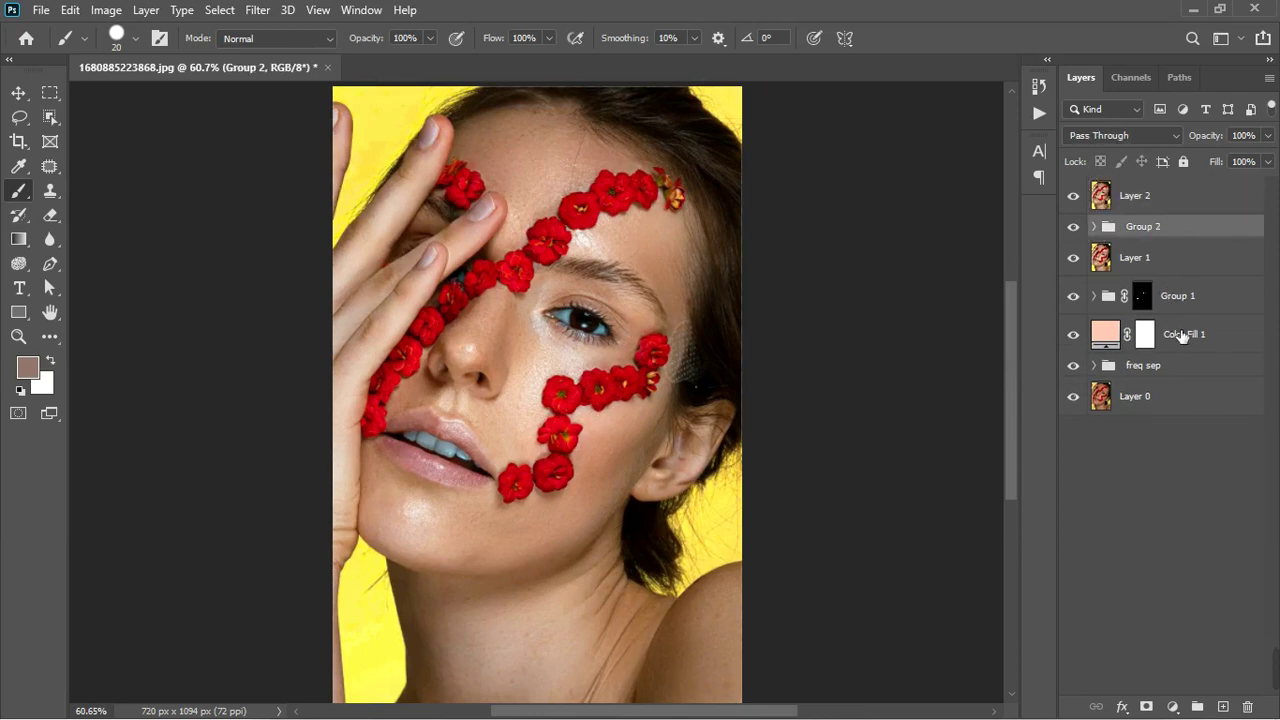
left_click(1200, 370, "shift")
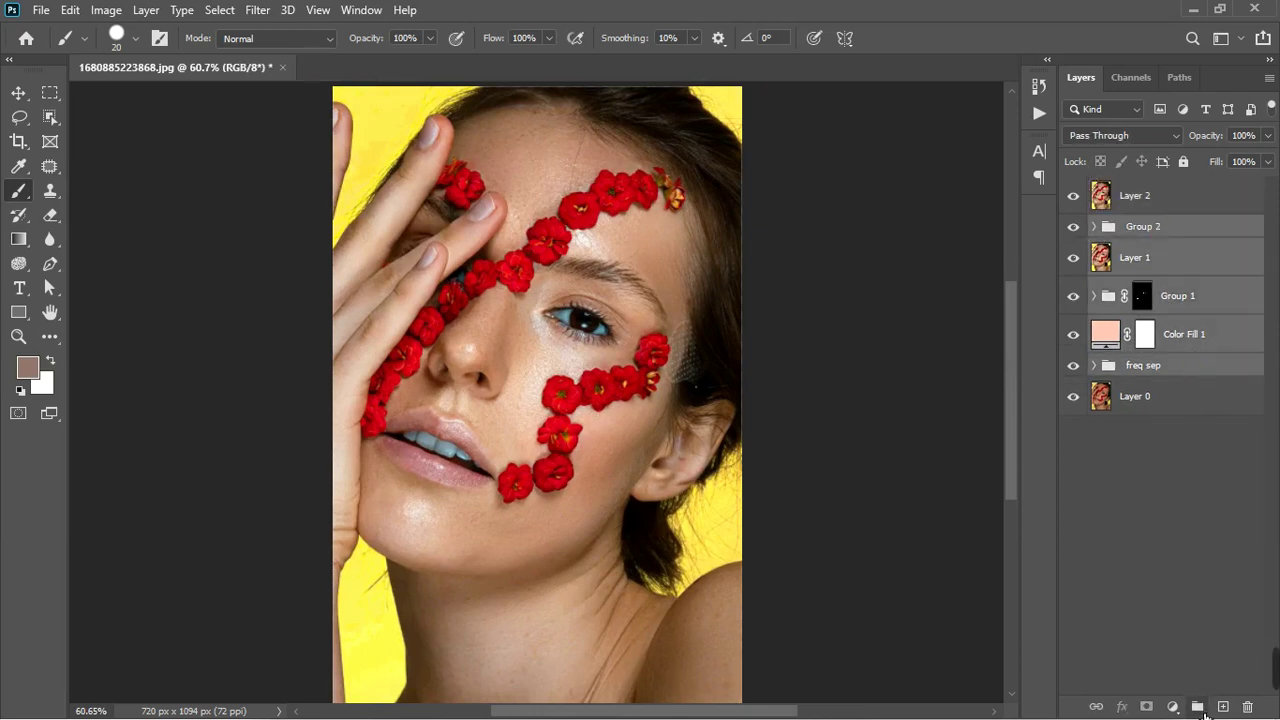
left_click(1197, 706)
left_click(1073, 226)
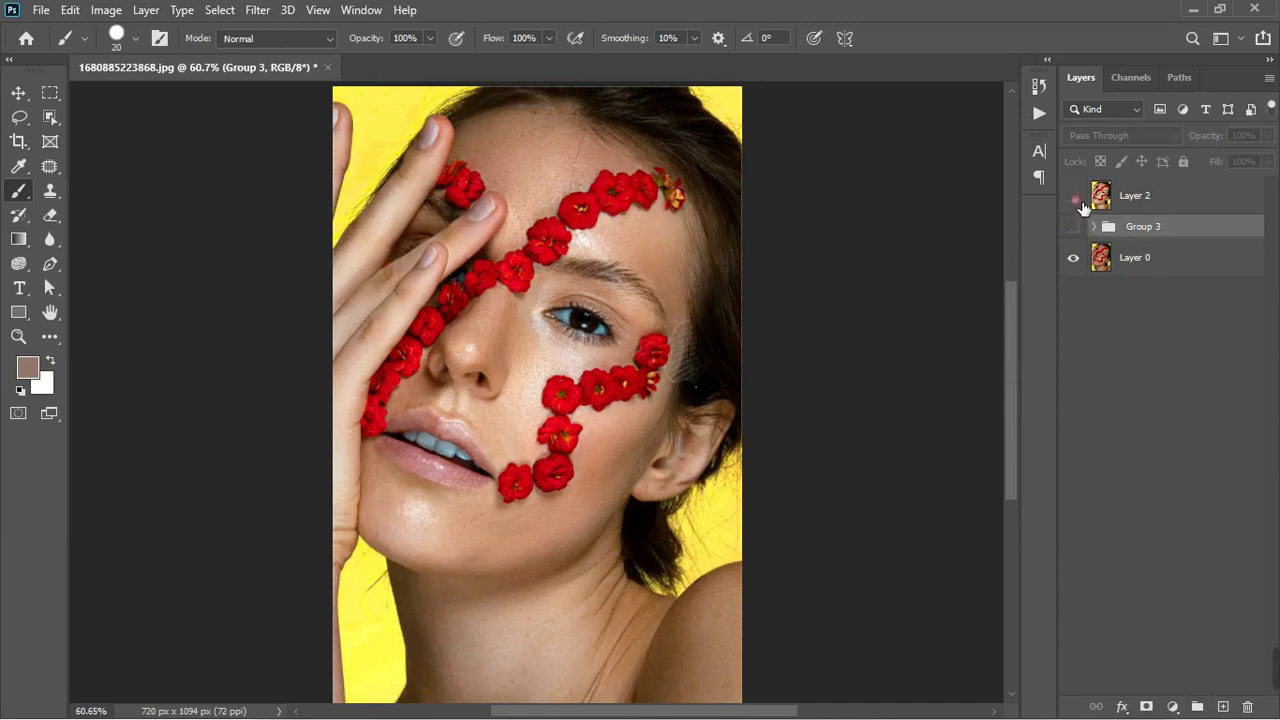
- Compare the retouched portrait with the original by toggling the visibility of Layer 2
left_click(1077, 200)
left_click(1076, 197)
left_click(1077, 199)
scroll(516, 300, "down", 4)
scroll(516, 300, "up", 2)
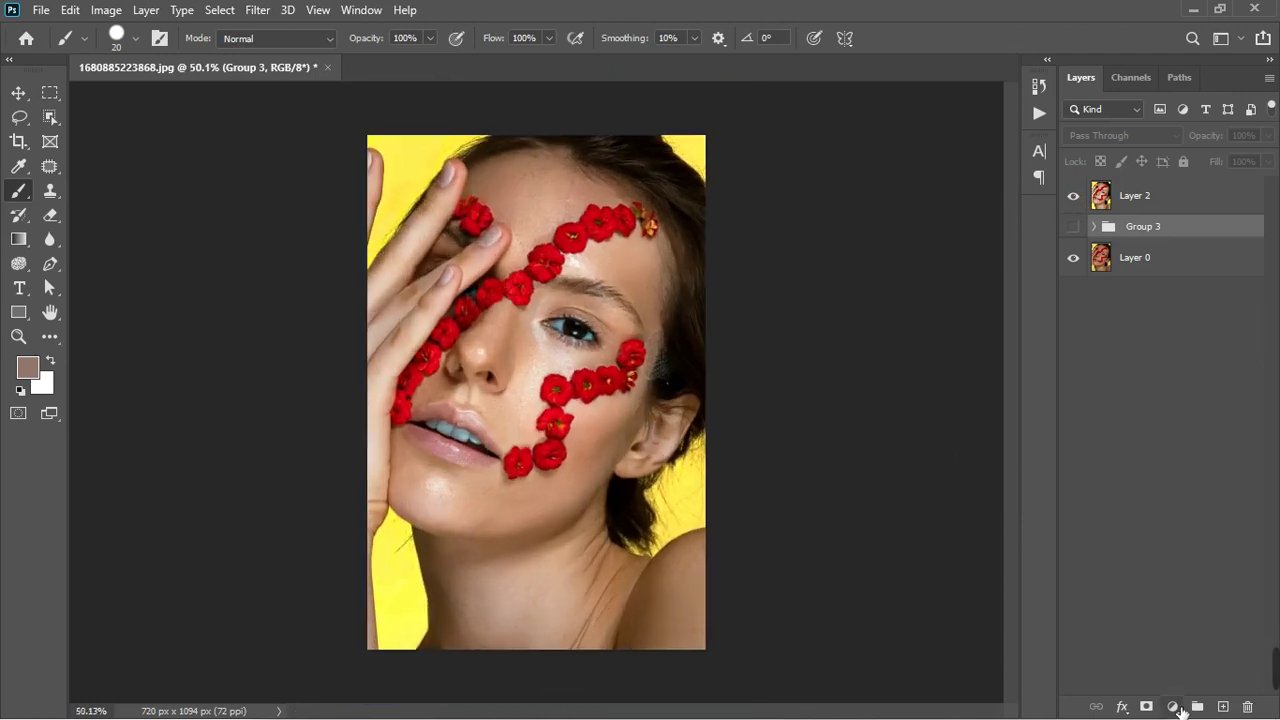
- Add a Hue/Saturation adjustment layer, place it above Layer 2, and set its saturation to +43
left_click(1175, 707)
left_click(1190, 524)
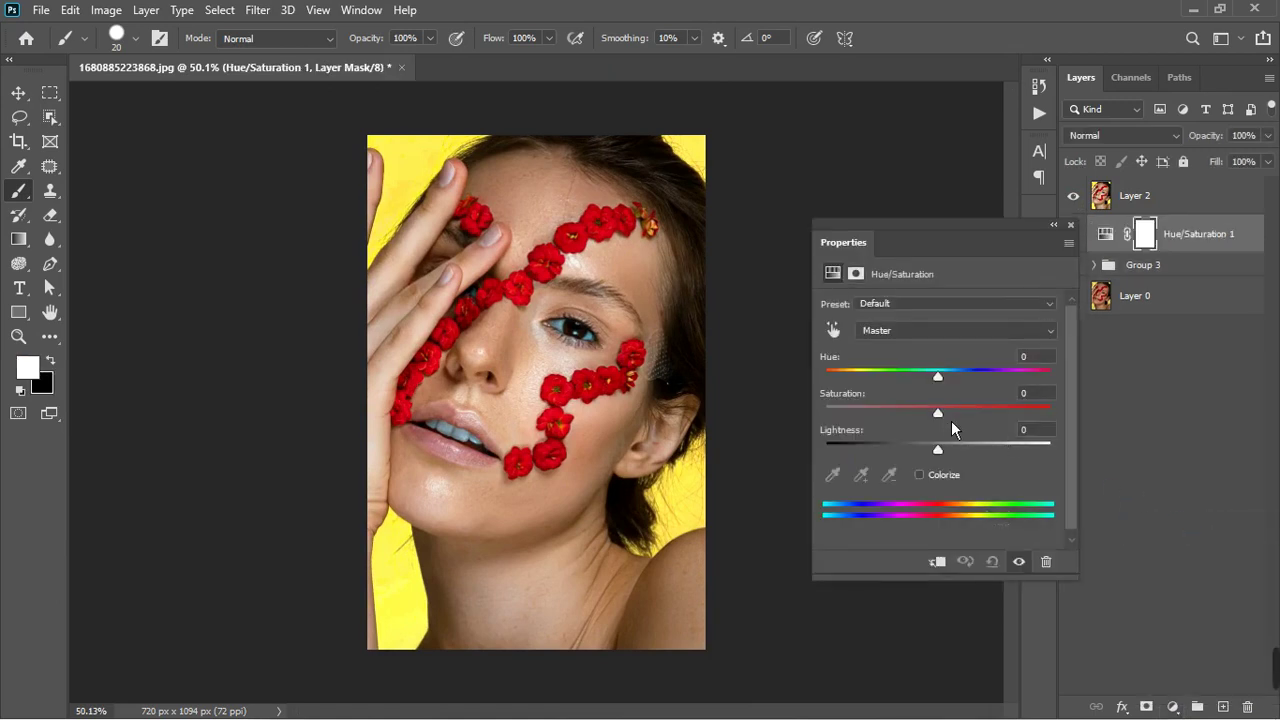
left_click_drag(1240, 246, 1233, 190)
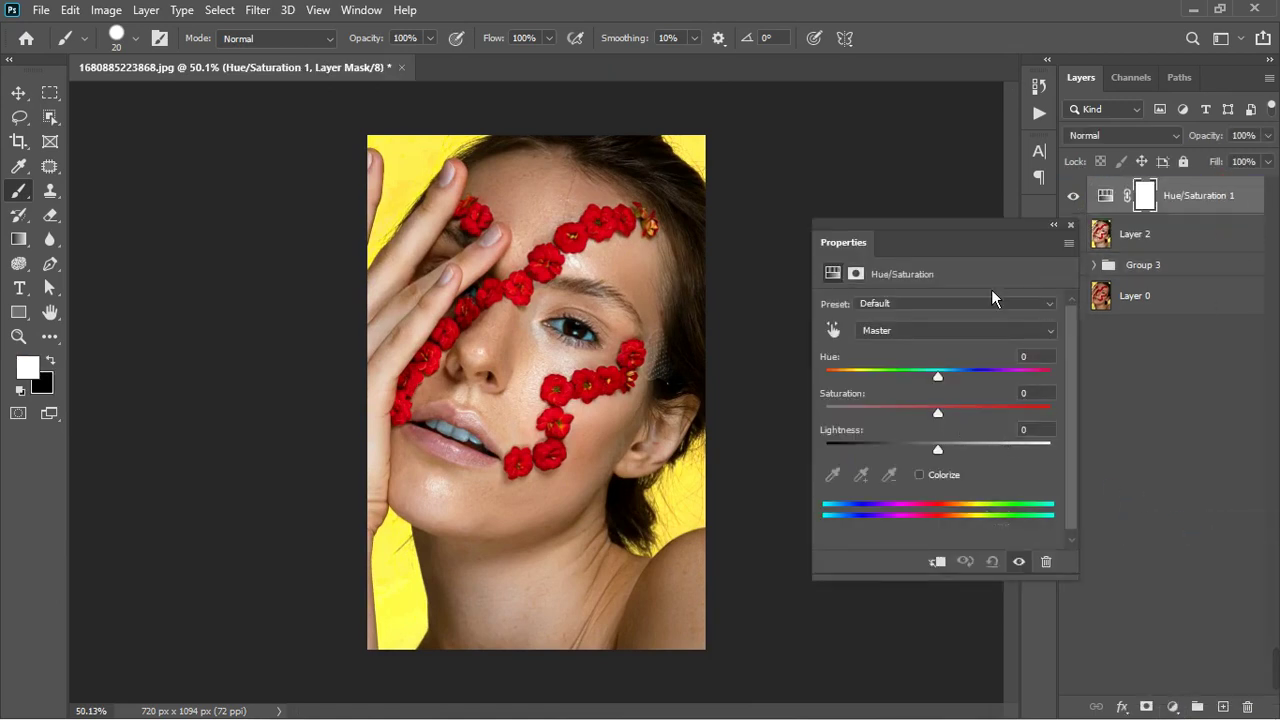
left_click_drag(945, 414, 996, 447)
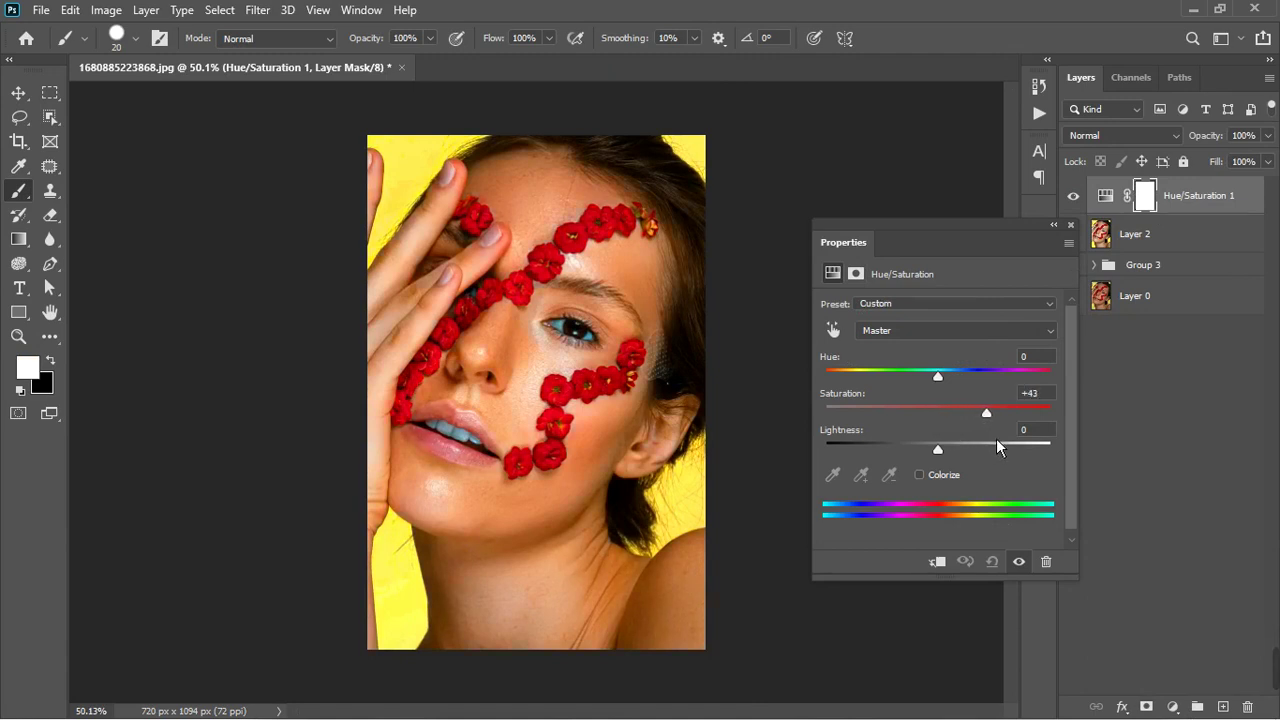
left_click(1070, 224)
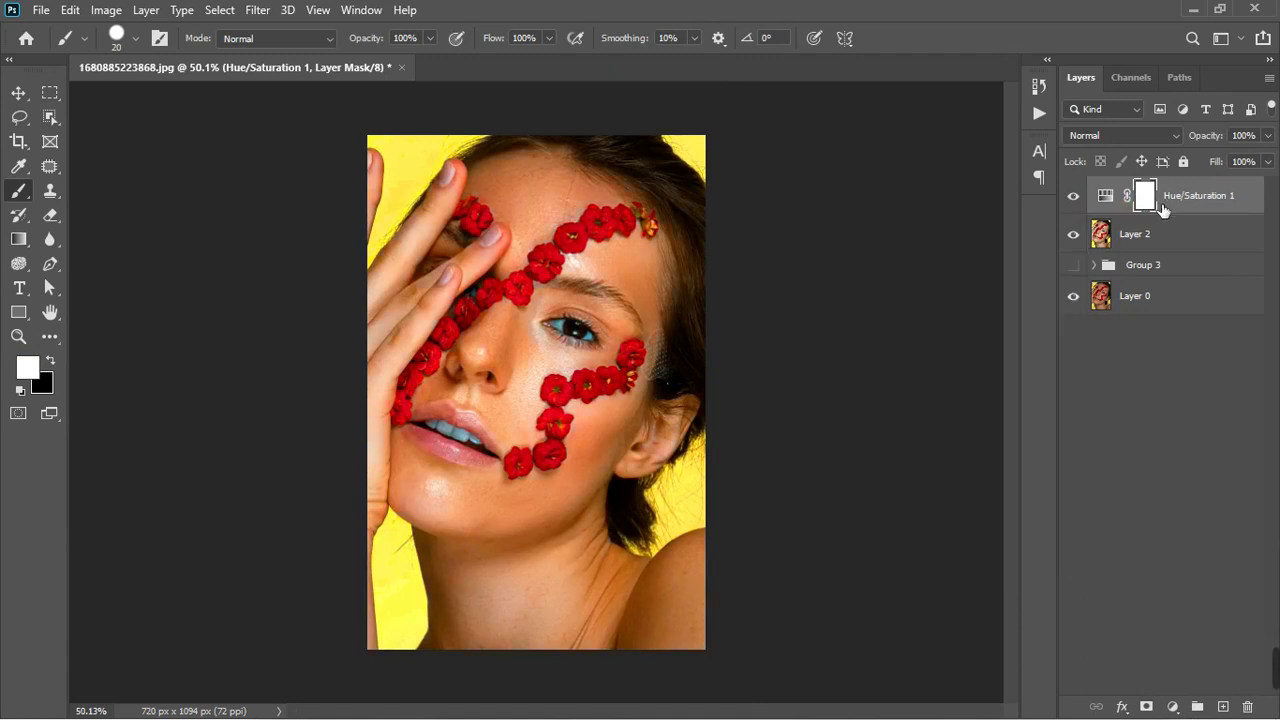
- Invert the Hue/Saturation layer mask to black and try a white brush stroke on the upper lip
key("ctrl+i")
scroll(422, 459, "up", 5)
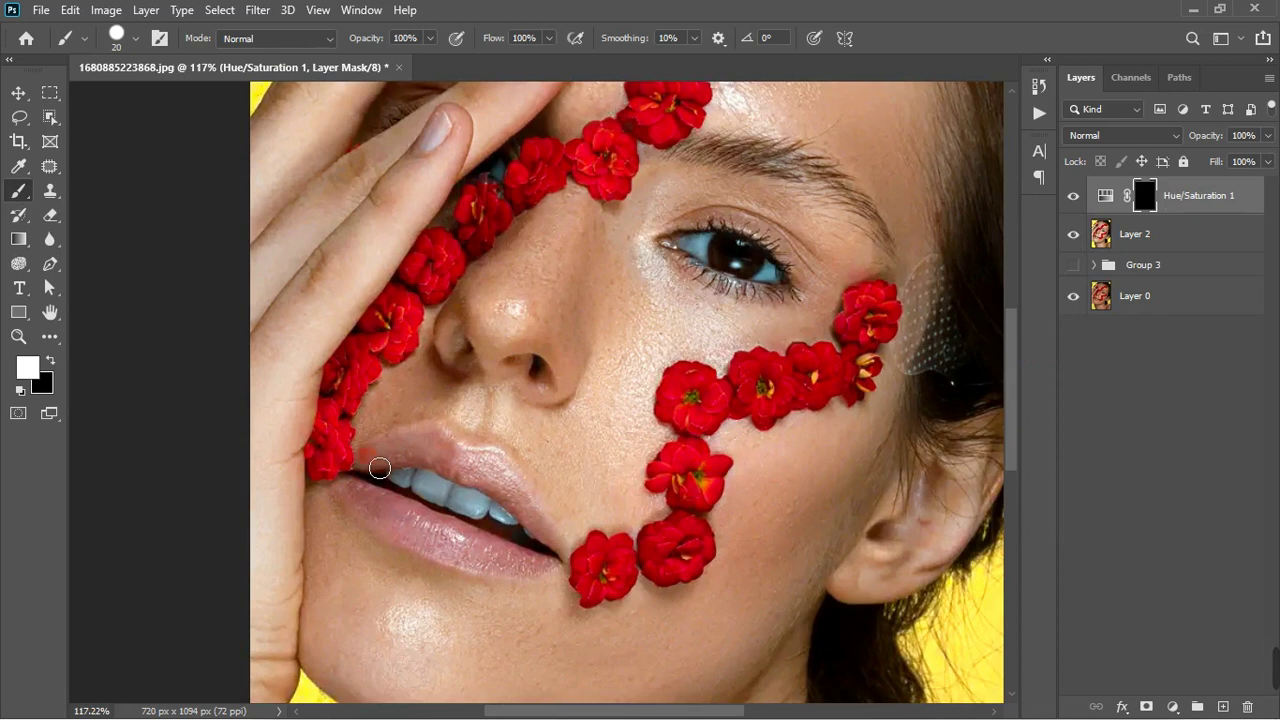
mouse_move(379, 468)
left_mouse_down()
mouse_move(418, 450)
mouse_move(405, 445)
left_mouse_up()
key("ctrl+z")
- Lower the hardness of the 20 px brush to its minimum for soft-edged mask painting
left_click(135, 38)
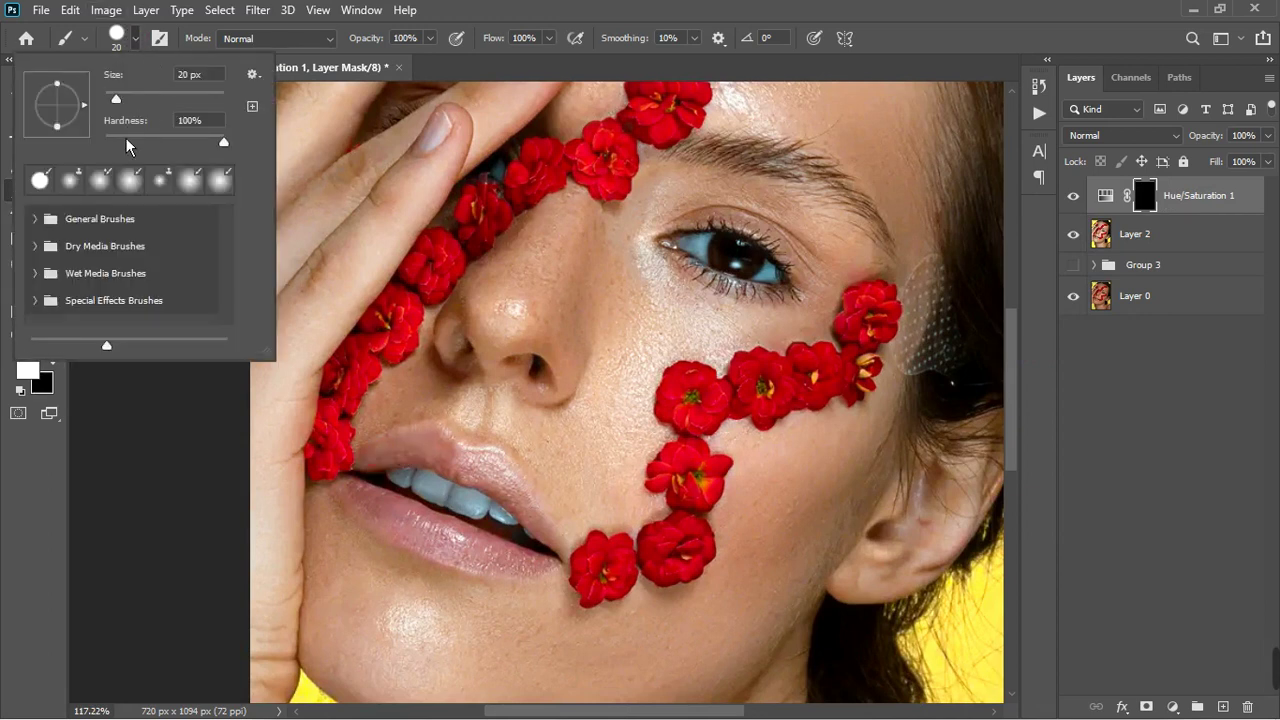
left_click_drag(223, 142, 97, 146)
left_click(397, 471)
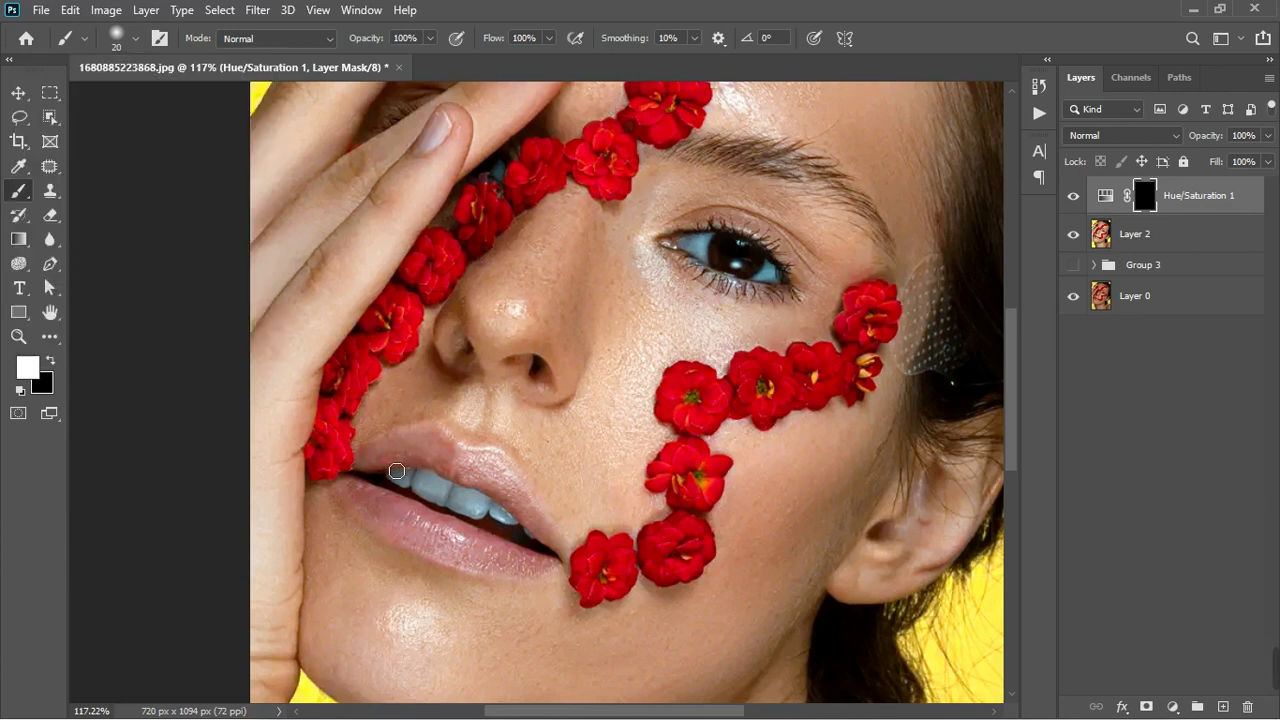
- Paint white over the upper and lower lips on the Hue/Saturation 1 mask, including the mouth corners
mouse_move(372, 470)
left_mouse_down()
mouse_move(430, 442)
mouse_move(508, 490)
mouse_move(403, 462)
mouse_move(492, 471)
mouse_move(566, 558)
mouse_move(524, 570)
mouse_move(367, 502)
mouse_move(408, 537)
mouse_move(495, 574)
mouse_move(521, 577)
mouse_move(357, 501)
mouse_move(514, 559)
mouse_move(542, 542)
left_mouse_up()
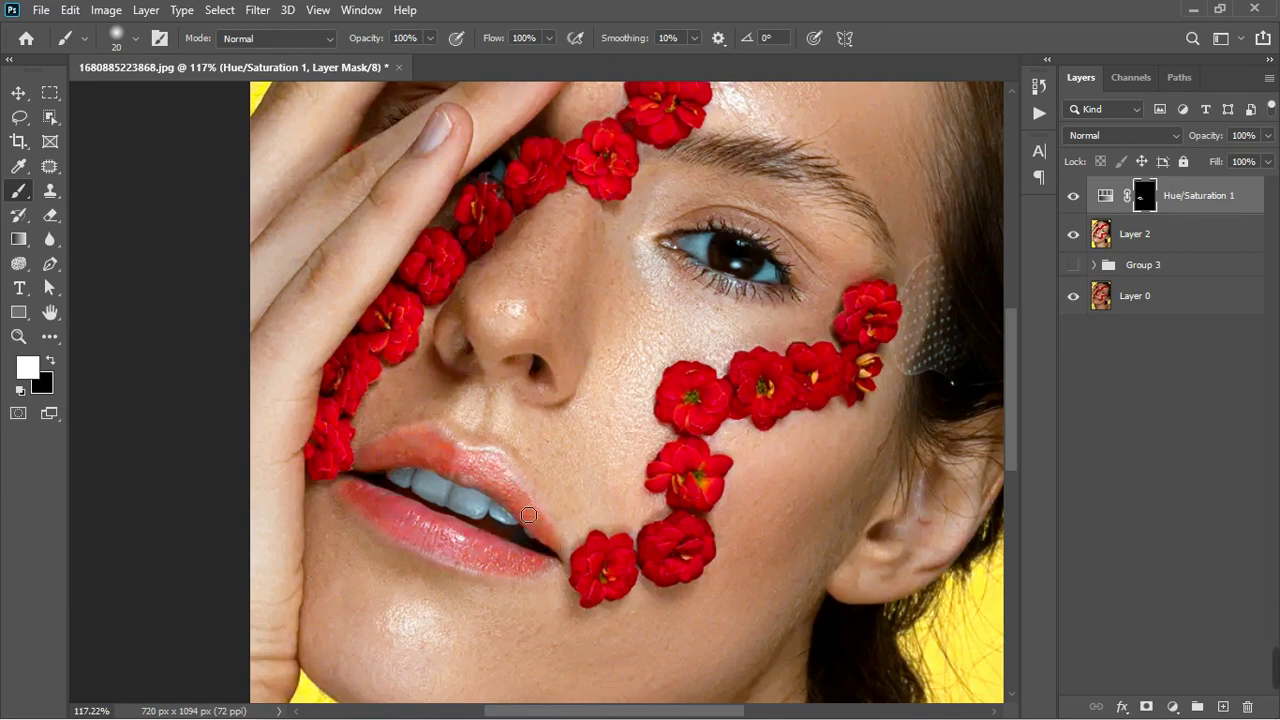
mouse_move(512, 470)
left_mouse_down()
mouse_move(545, 524)
mouse_move(564, 529)
left_mouse_up()
key("x")
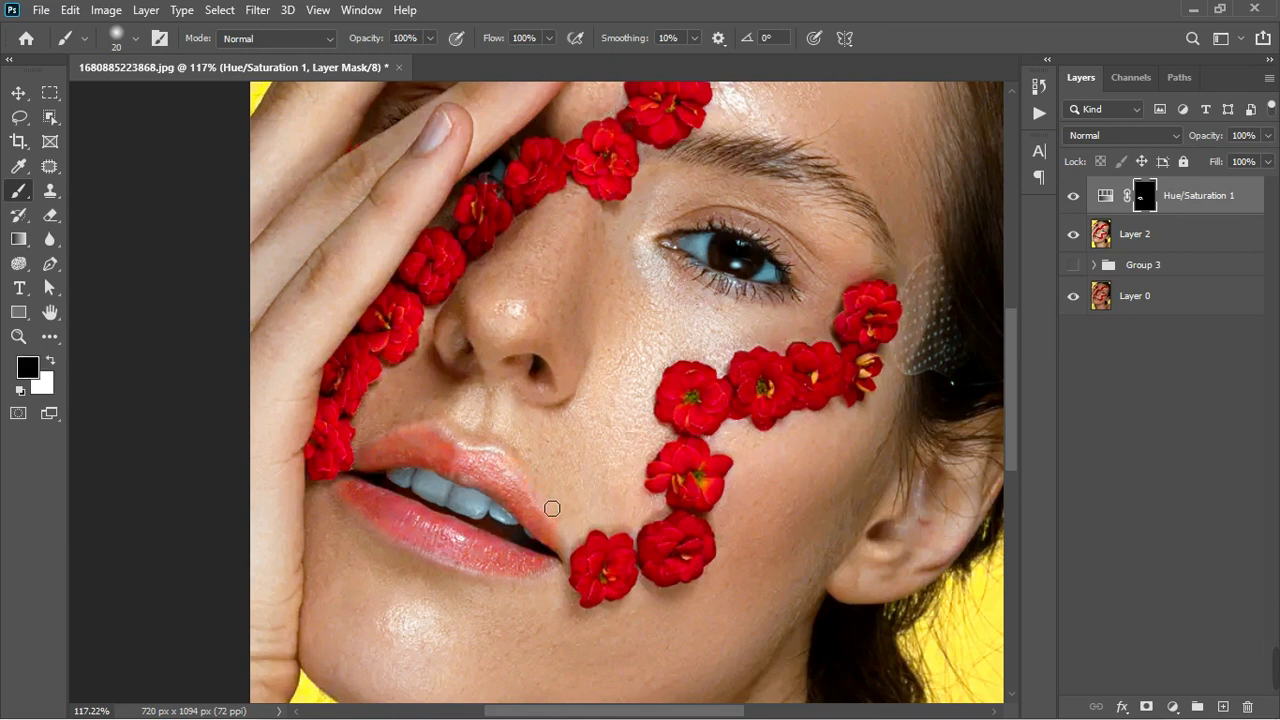
key("x")
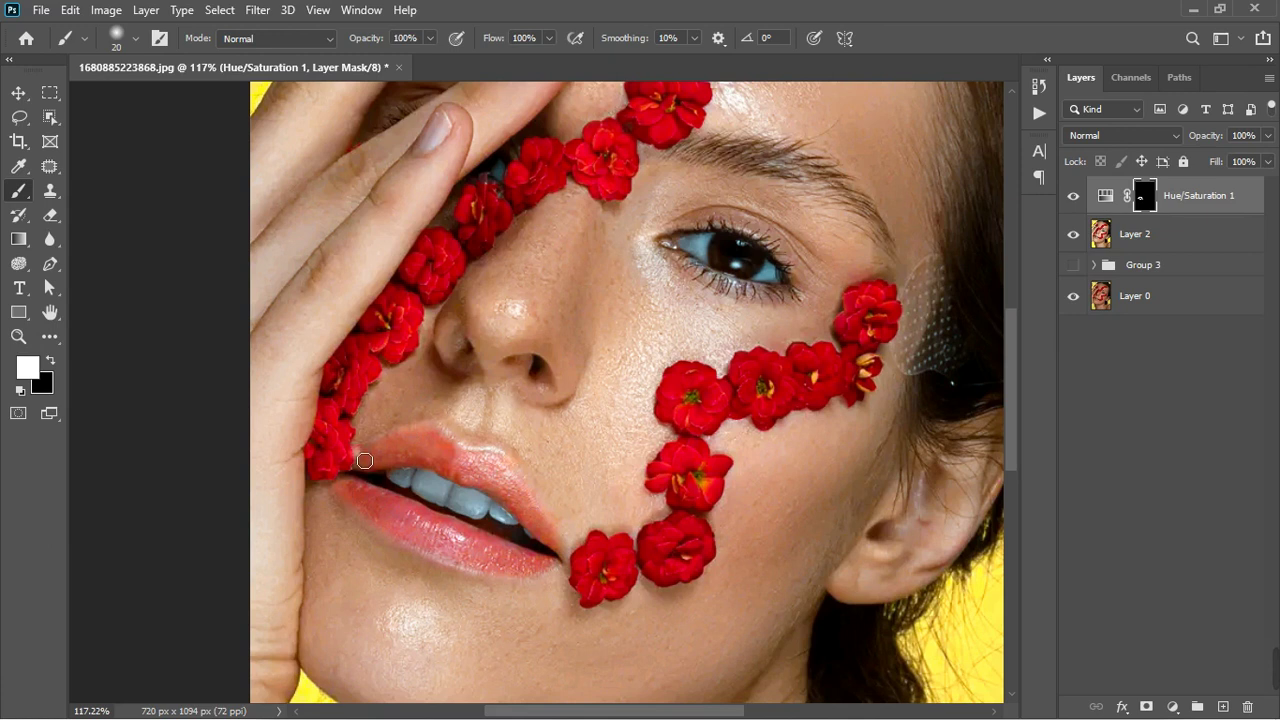
- Lower the opacity of the Hue/Saturation 1 layer to 63%
scroll(506, 434, "down", 5)
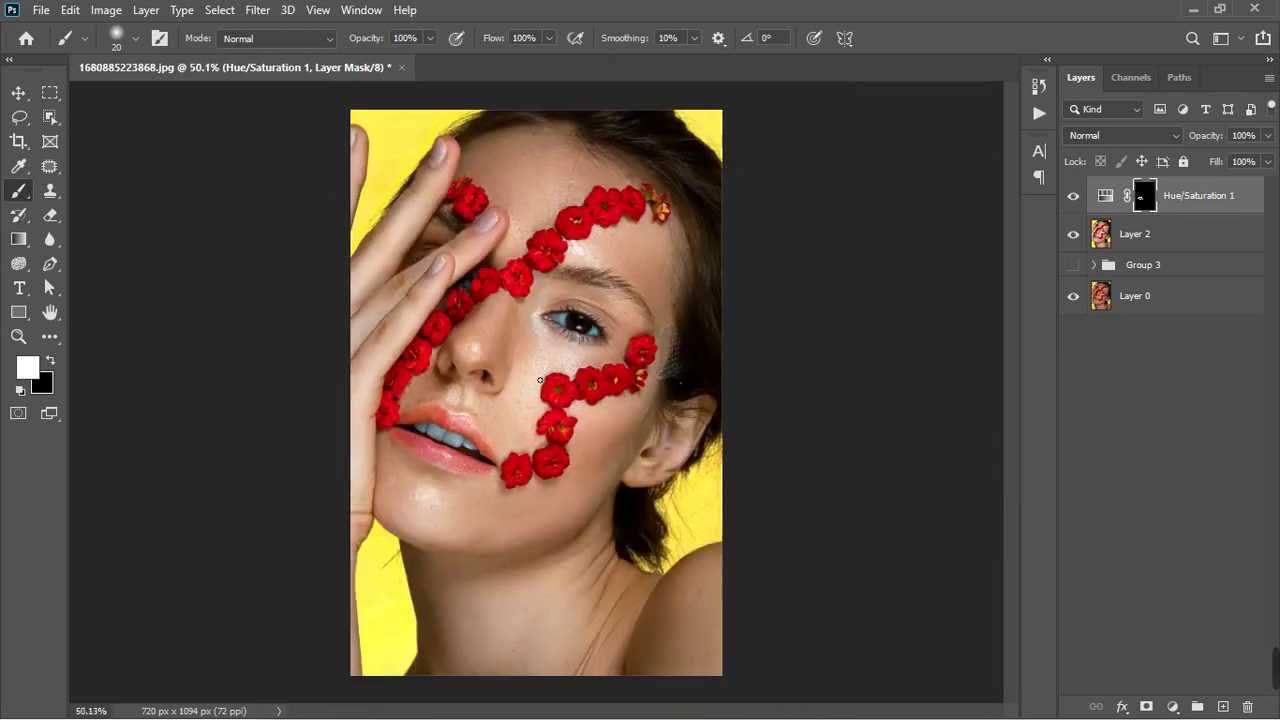
scroll(540, 381, "up", 1)
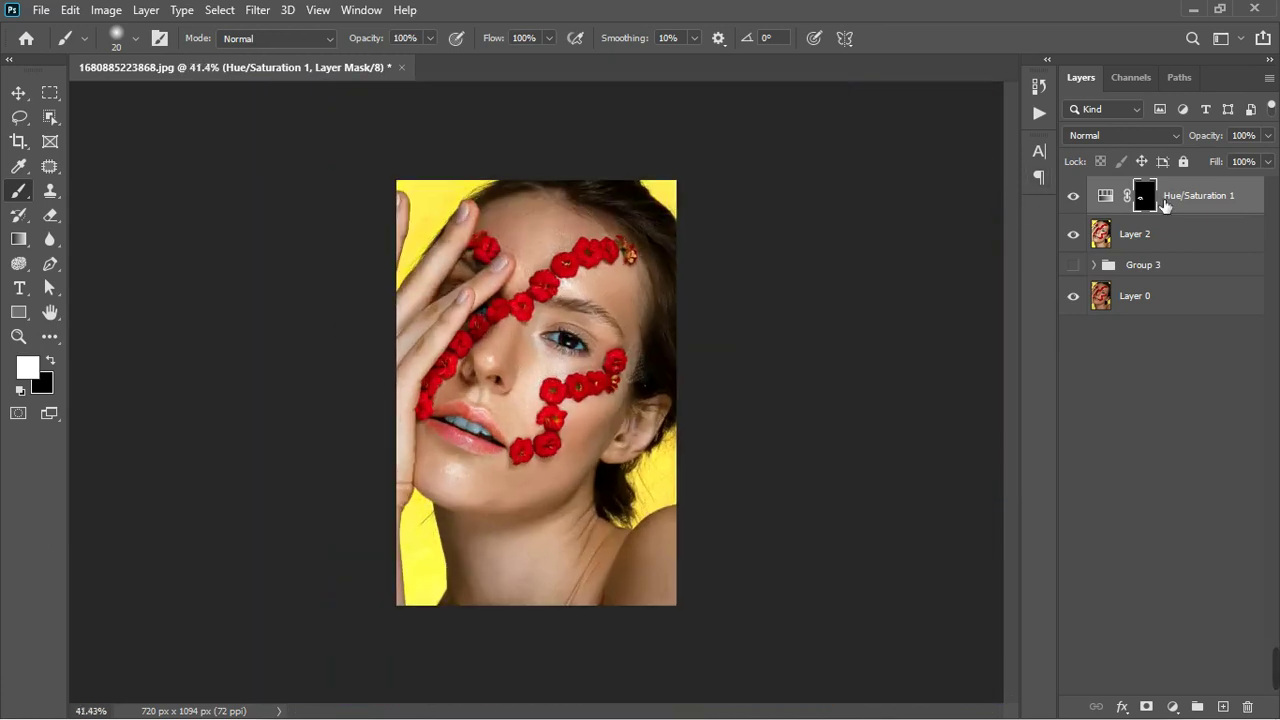
left_click_drag(1267, 135, 1251, 172)
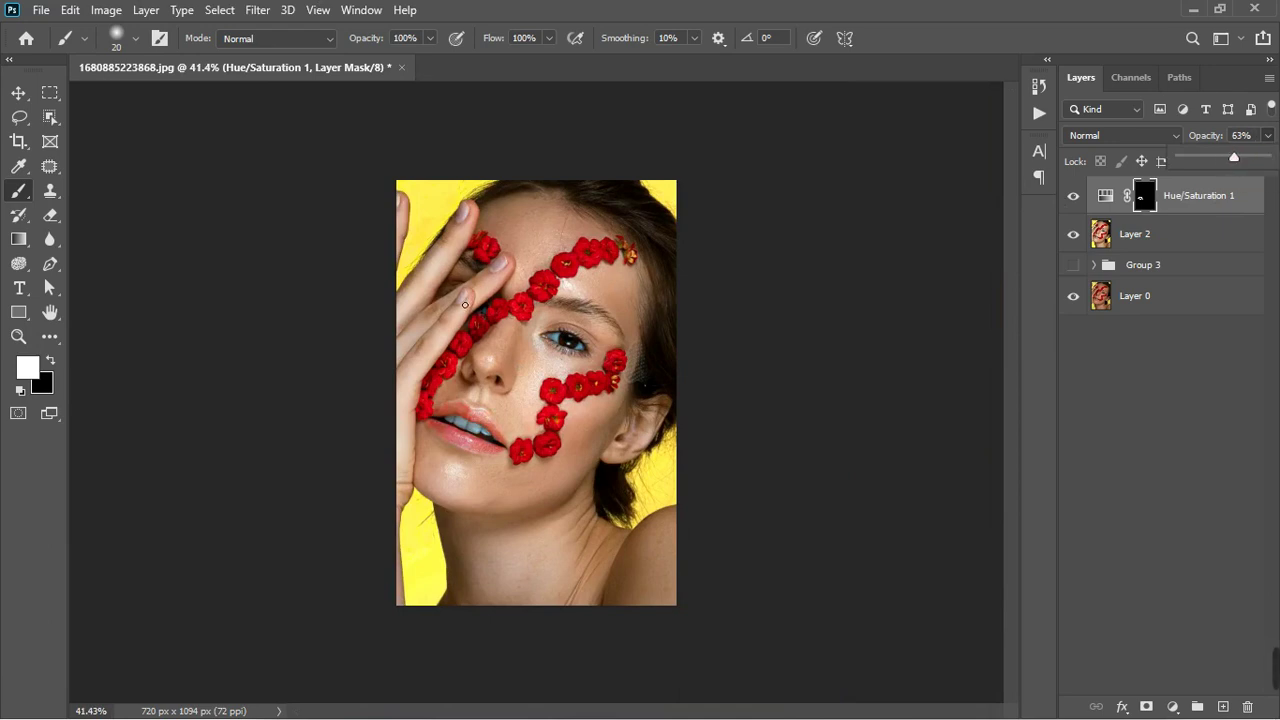
- Compare the lips with and without the boost by toggling the visibility of Hue/Saturation 1
scroll(450, 345, "up", 5)
left_click(1072, 199)
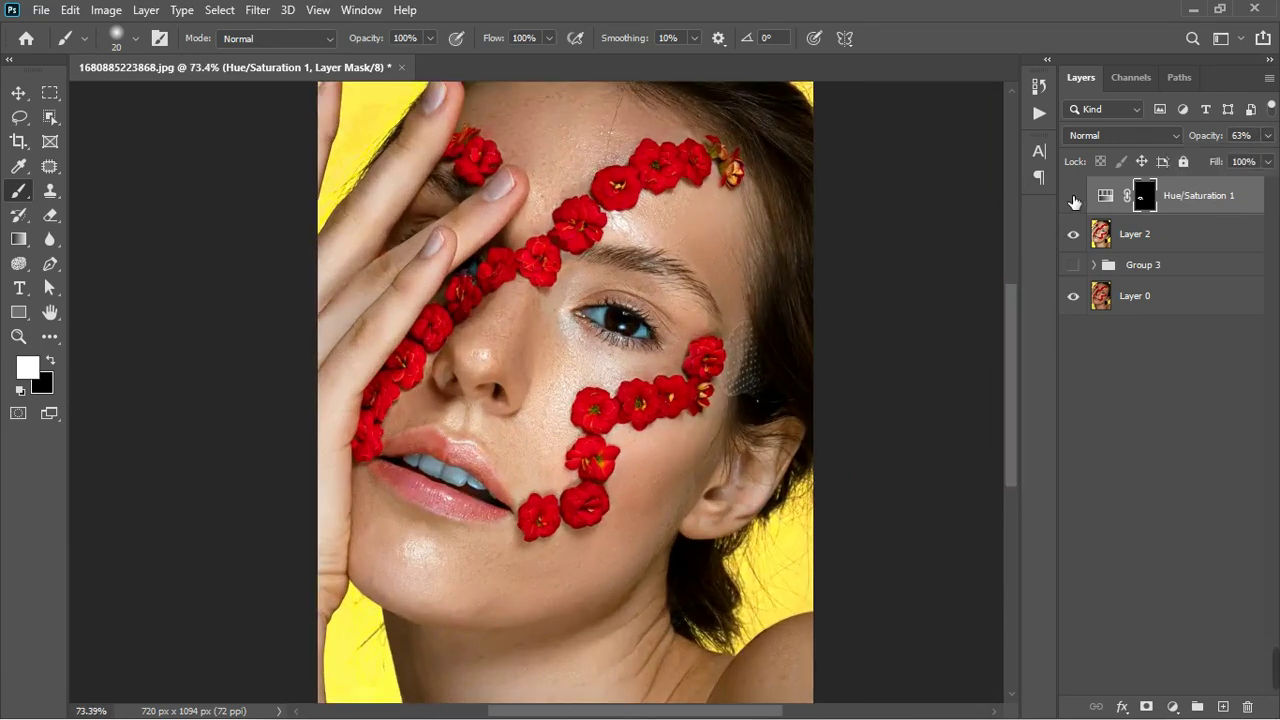
left_click(1073, 199)
scroll(450, 493, "down", 3)
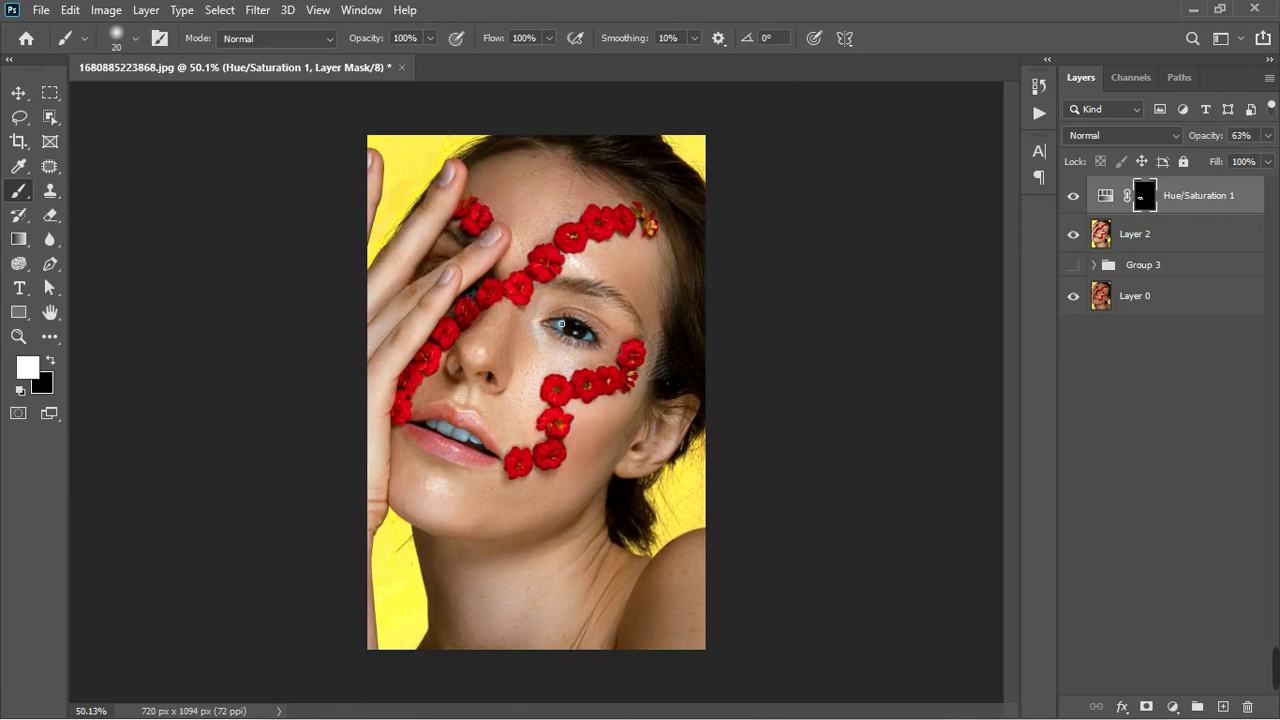
- Add a second Hue/Saturation adjustment layer above Hue/Saturation 1 and target its Reds by sampling the skin at the neck
left_click(1174, 708)
left_click(1182, 526)
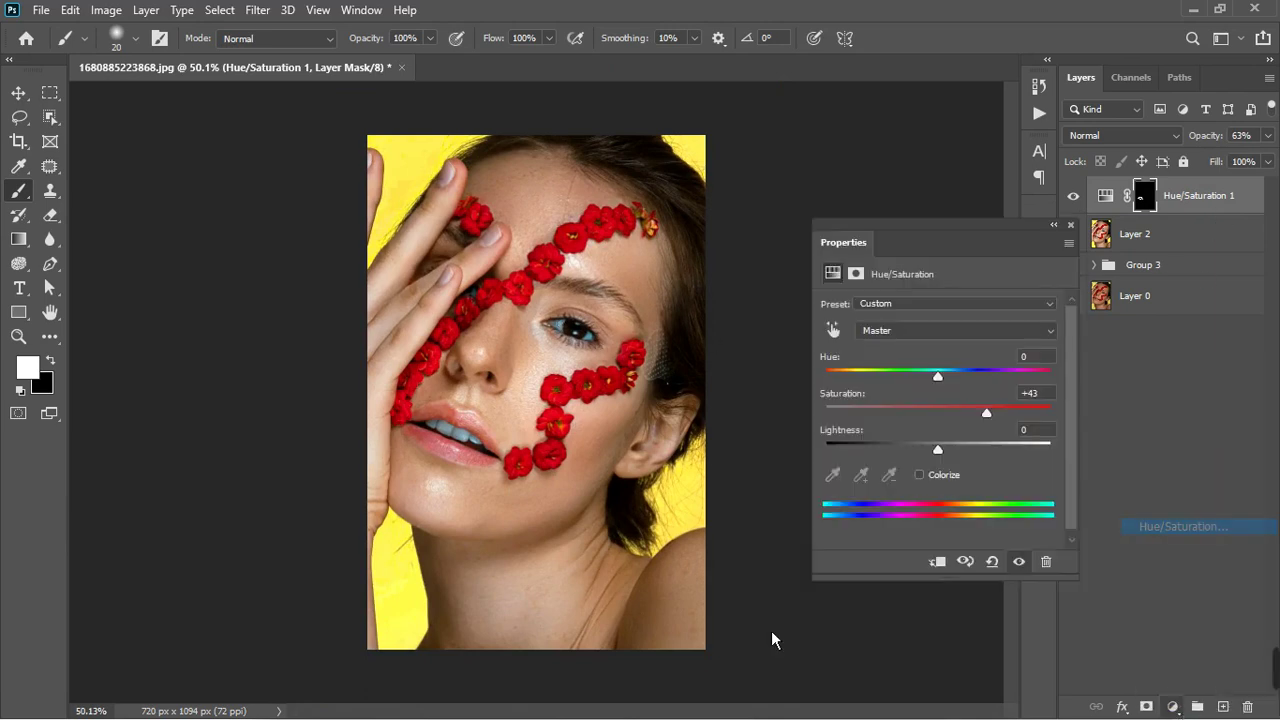
left_click(833, 330)
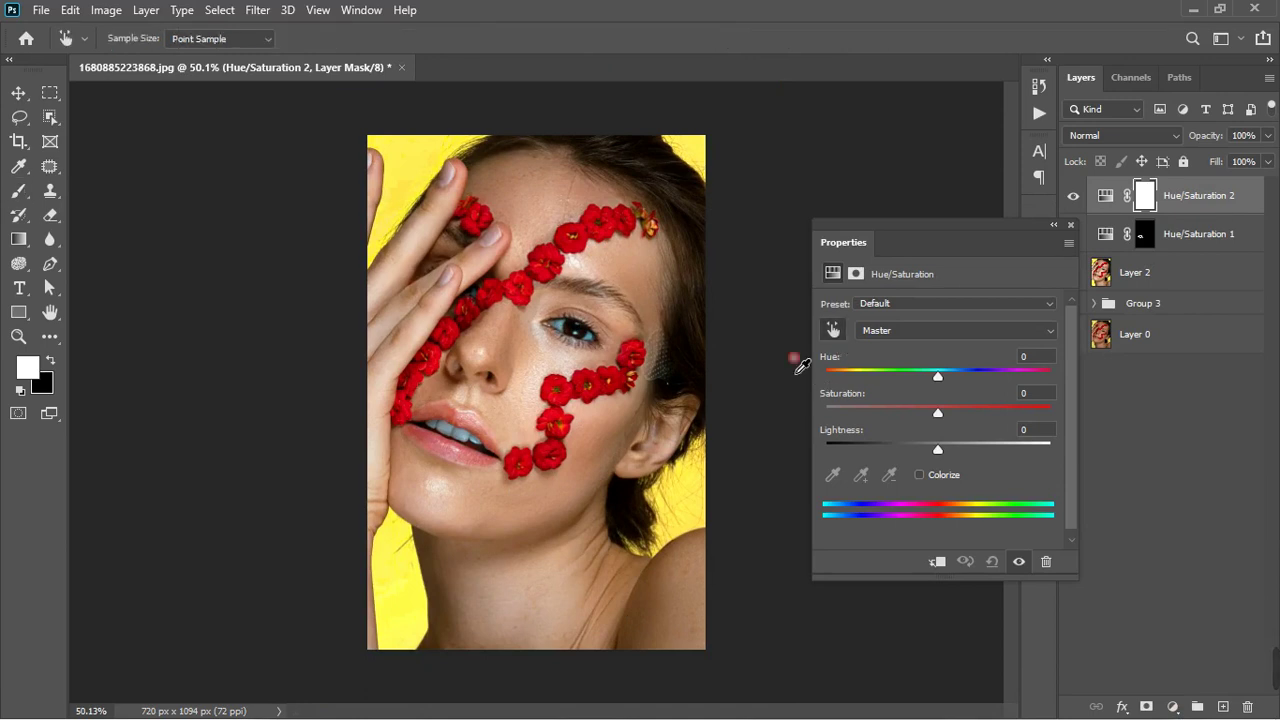
left_click(618, 582)
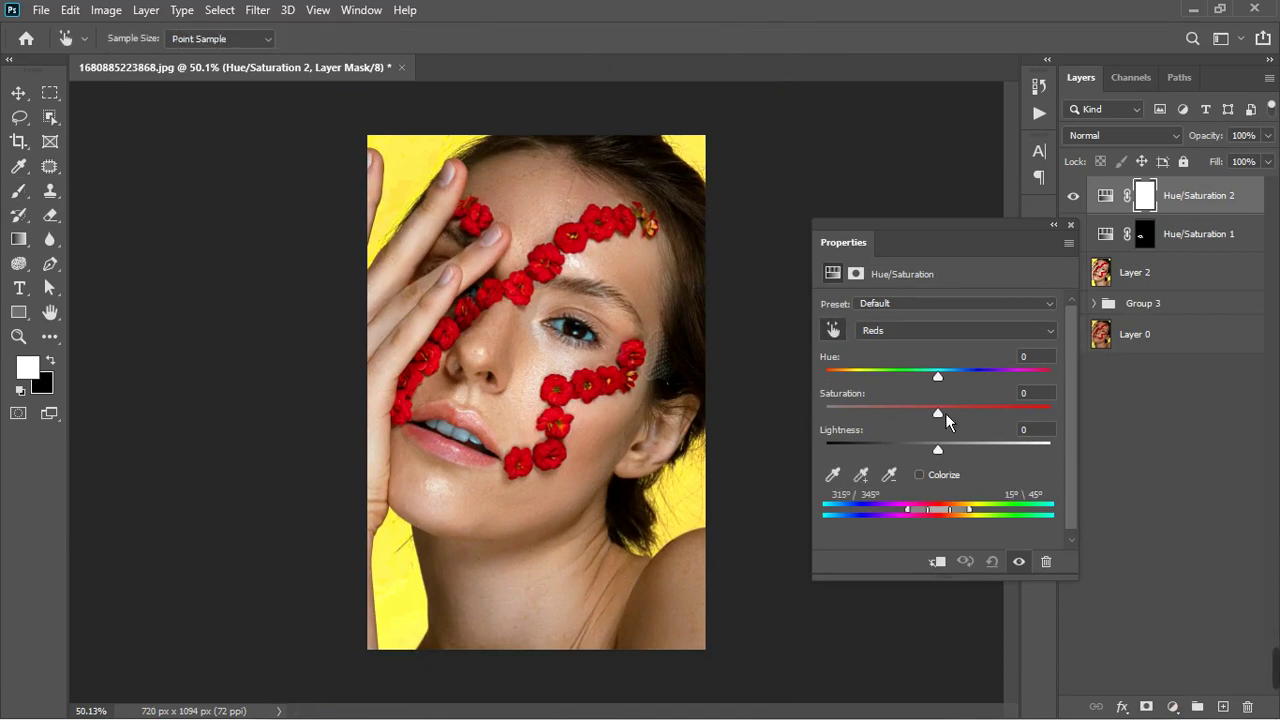
- Try shifting the Reds hue to +178 and moving the affected color range to 301°/330° and 1°\30°
left_click_drag(948, 384, 1059, 379)
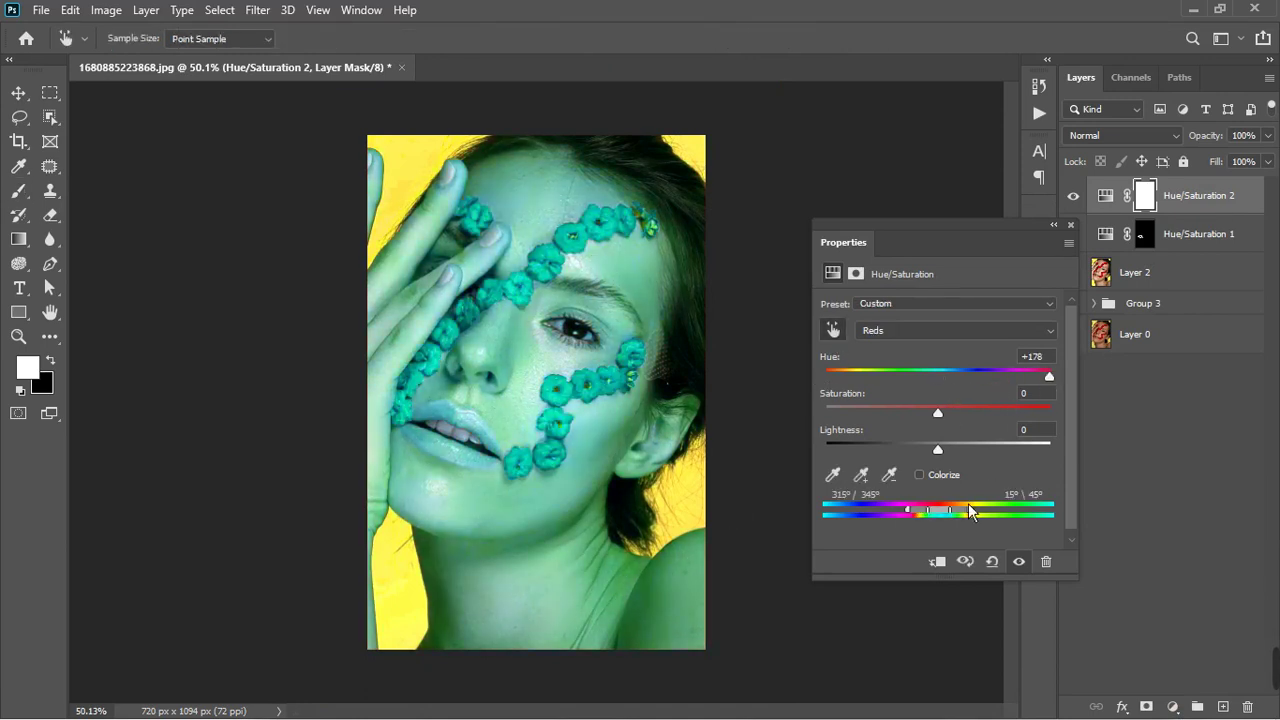
mouse_move(950, 517)
left_mouse_down()
mouse_move(1016, 509)
mouse_move(943, 512)
left_mouse_up()
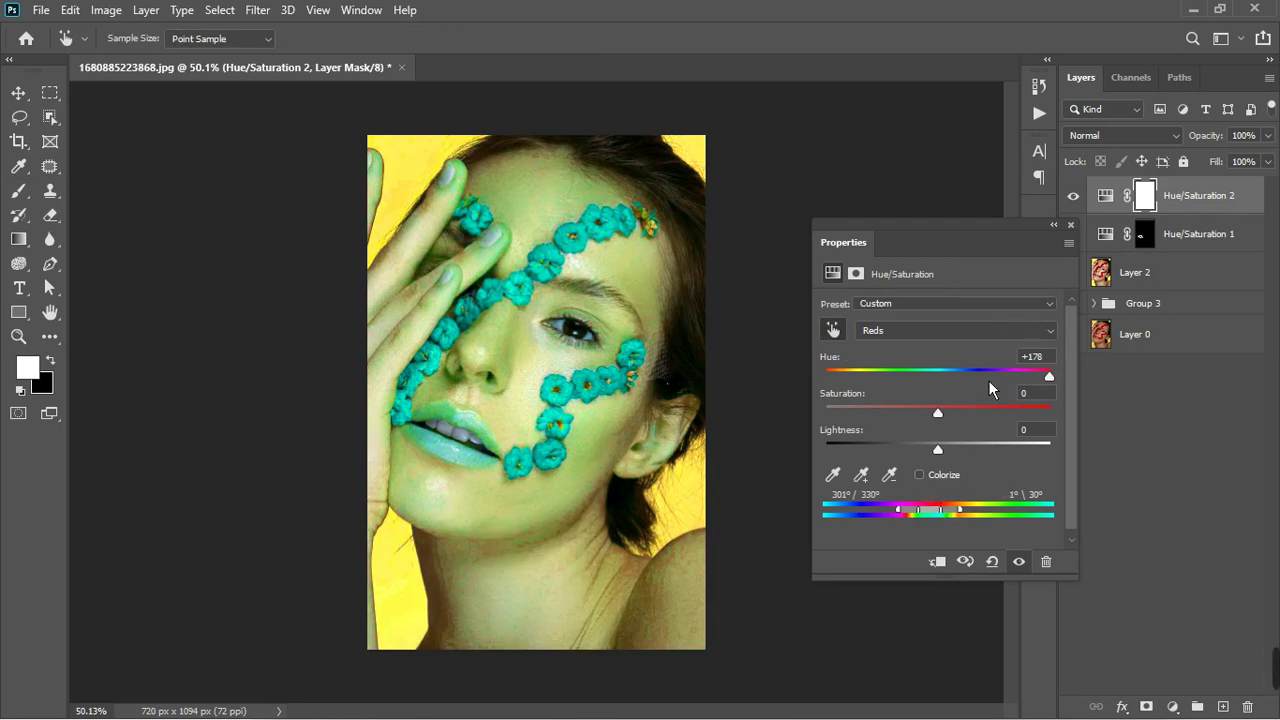
left_click(1071, 225)
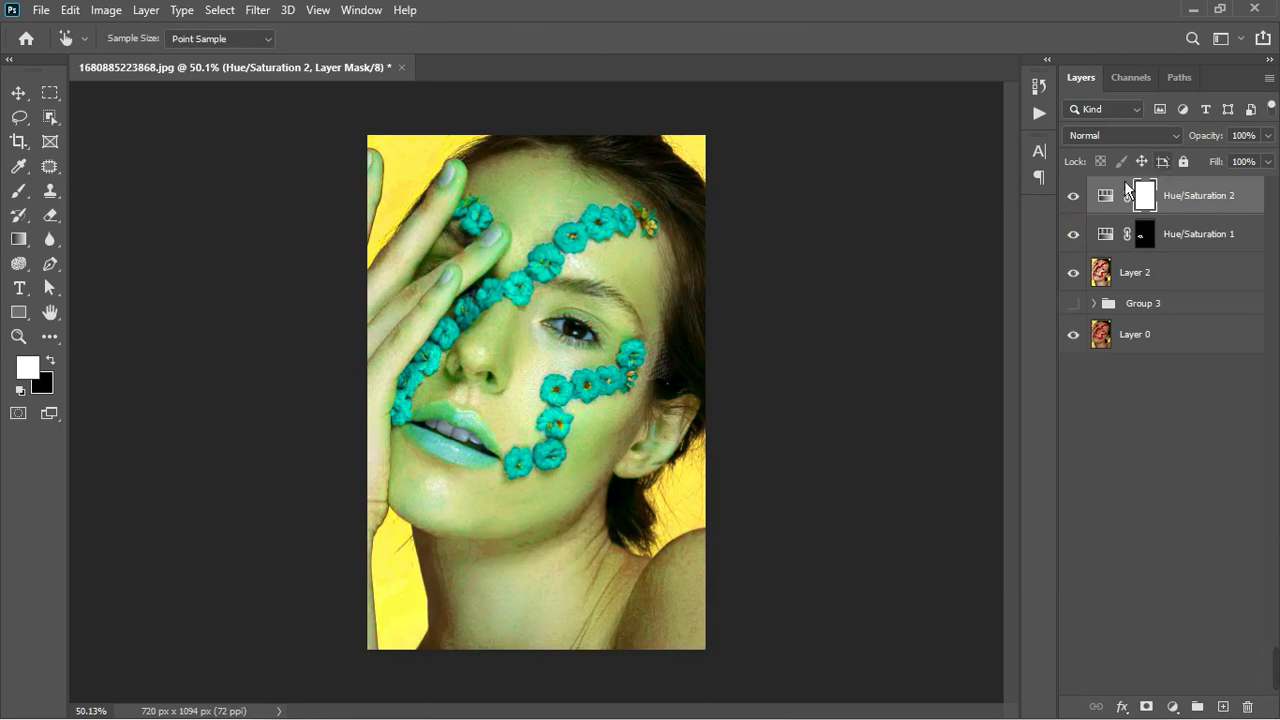
- Reset the Hue/Saturation 2 adjustment to its default values and close its settings
left_click(268, 19)
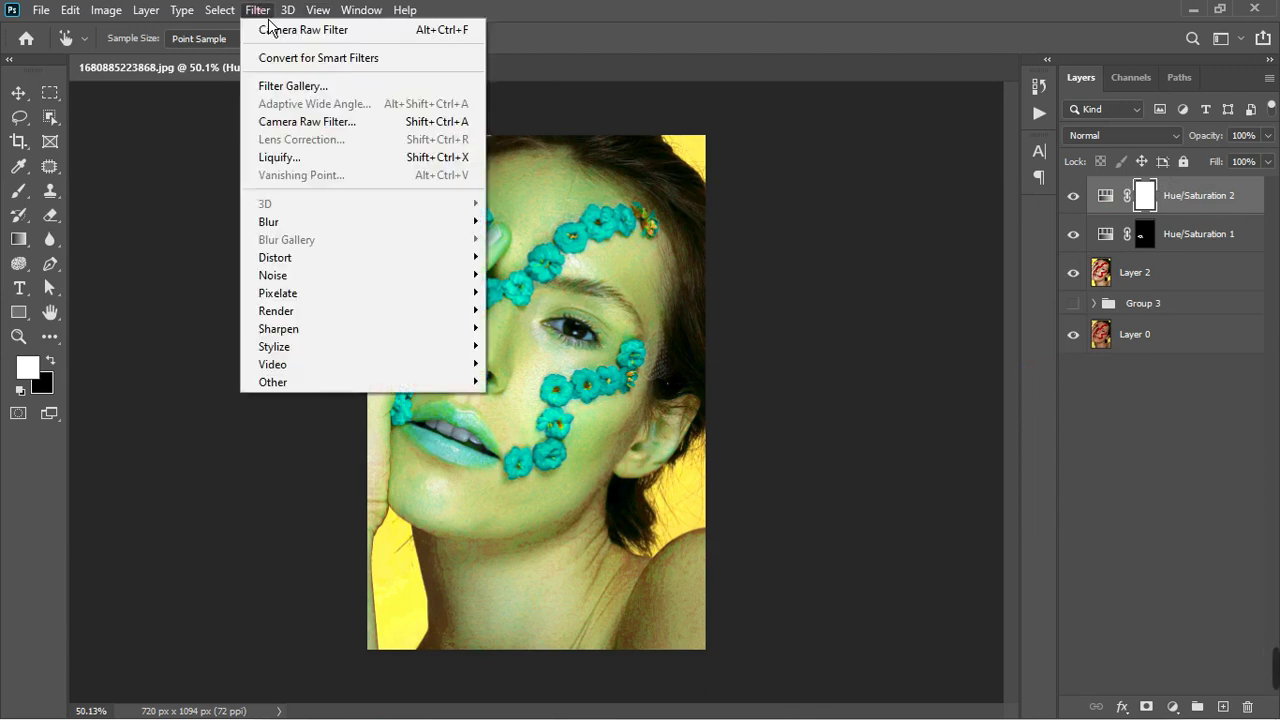
left_click(268, 19)
double_click(1106, 197)
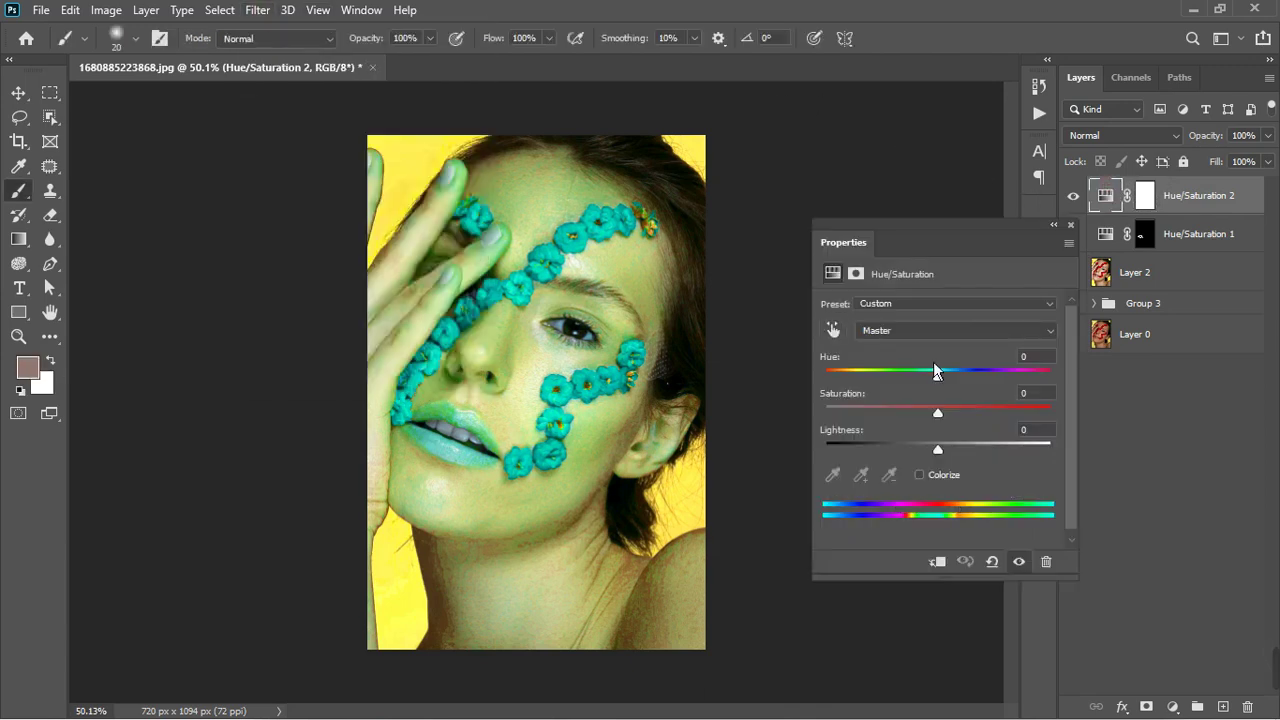
left_click(998, 567)
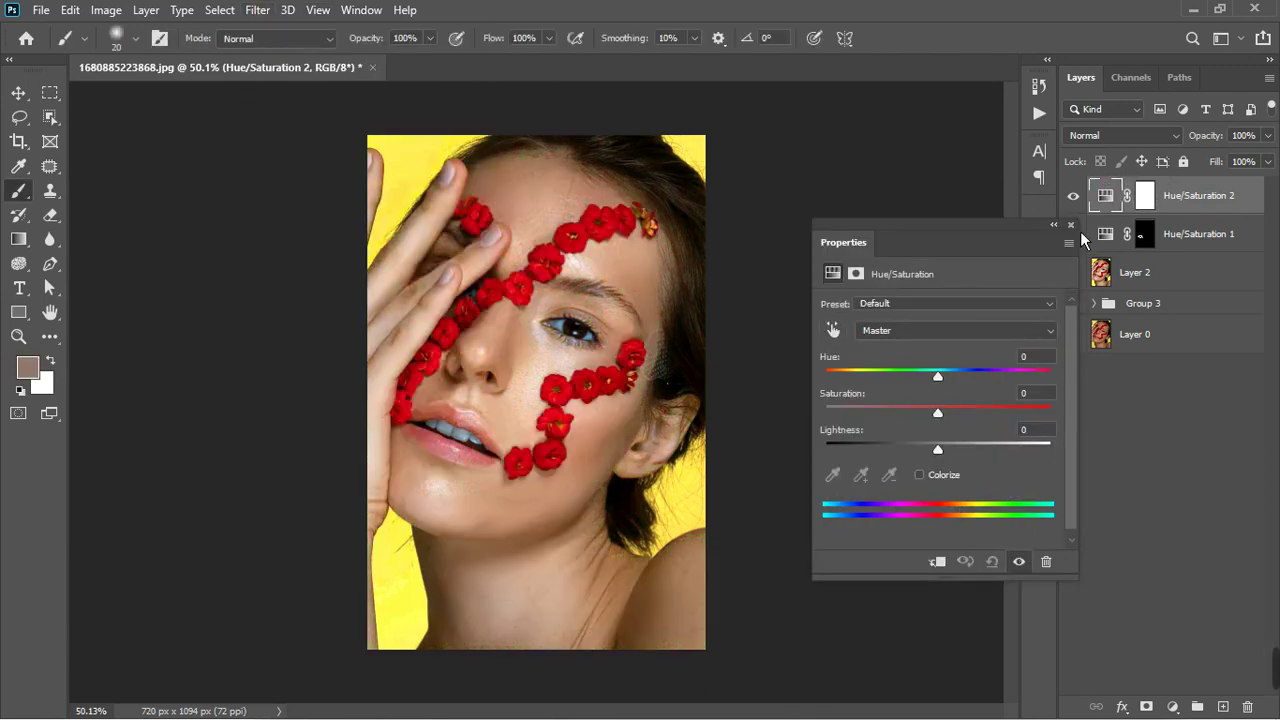
left_click(1071, 225)
- Select the darker skin tones with Color Range, sampling the neck near the shoulder at fuzziness 42
left_click(219, 10)
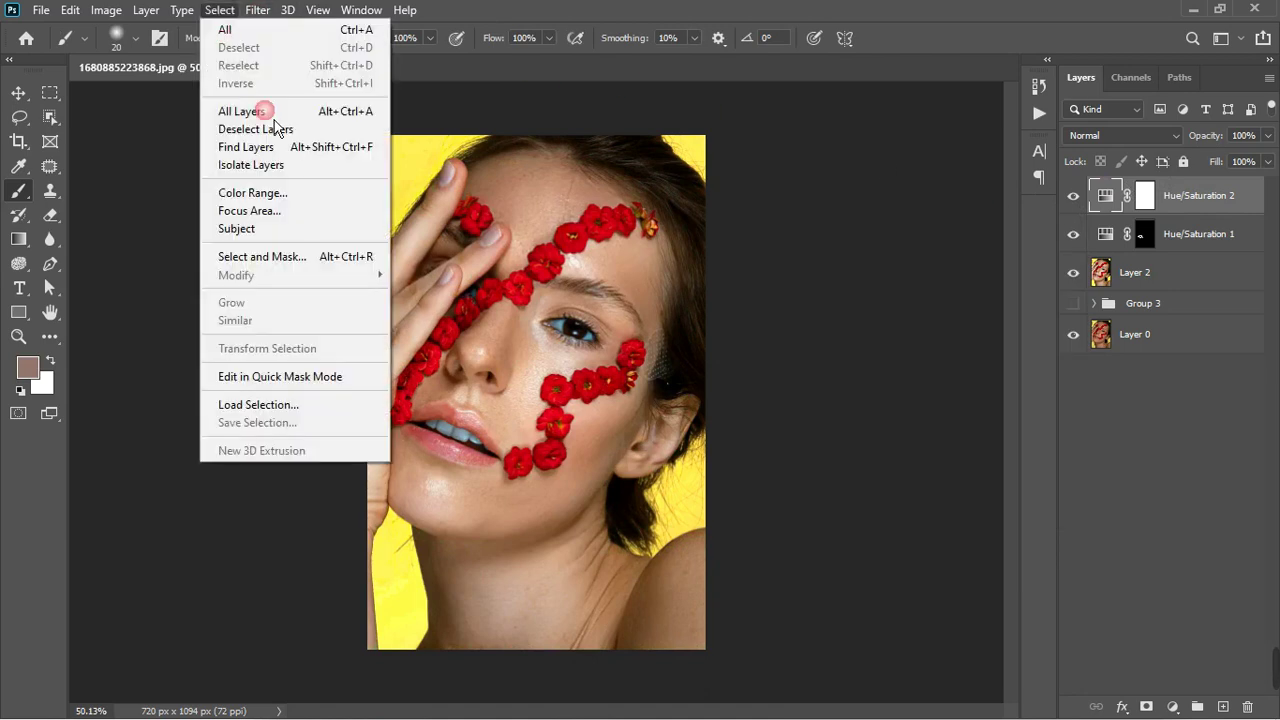
left_click(258, 193)
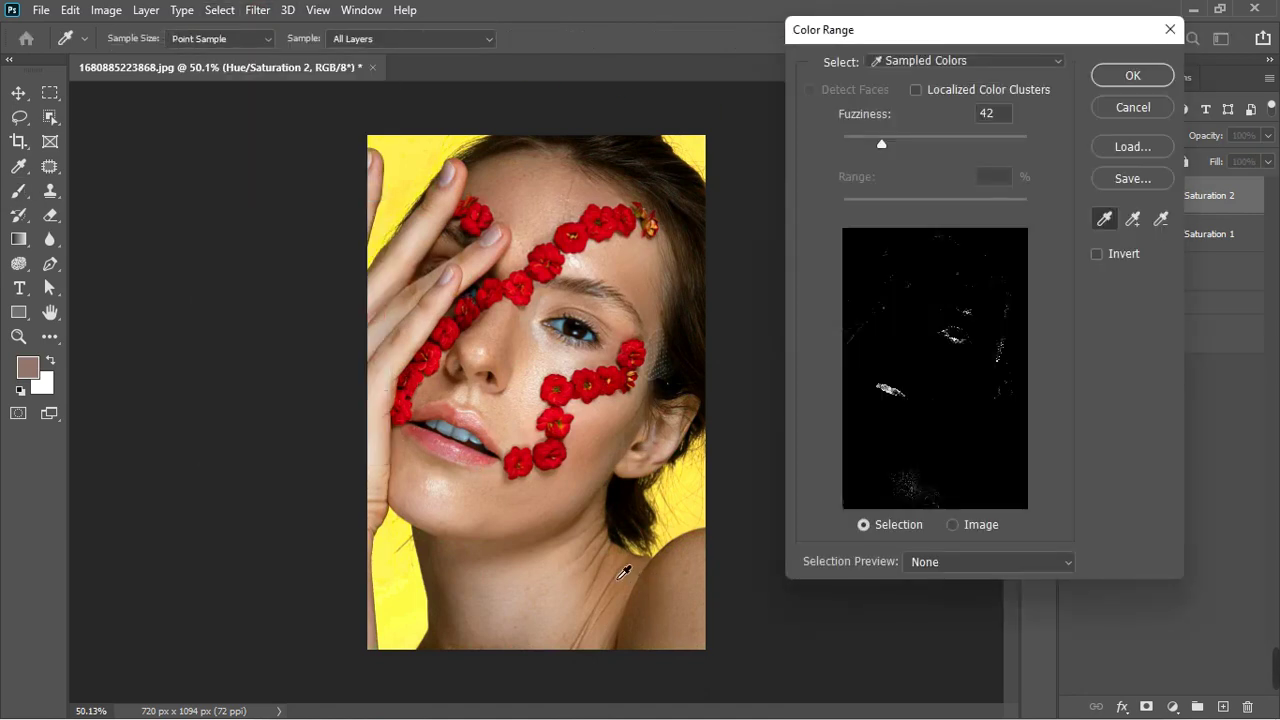
left_click(618, 572)
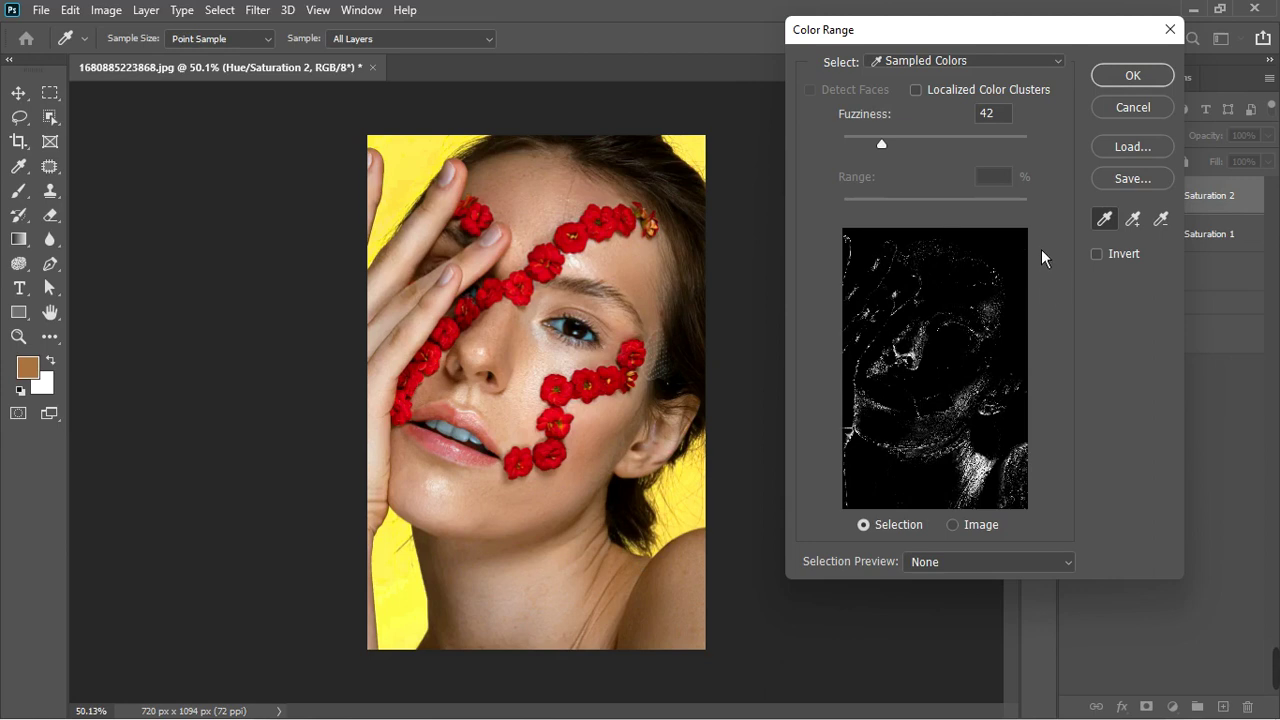
left_click(1114, 81)
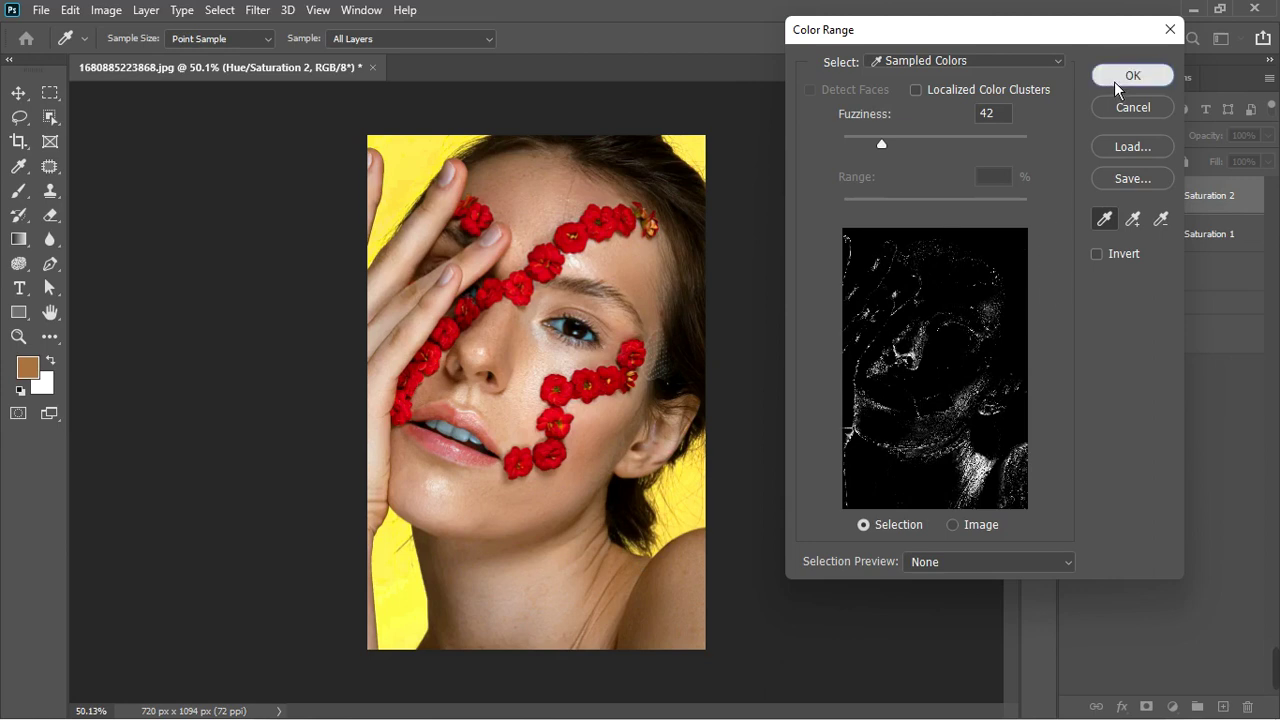
left_click(618, 582)
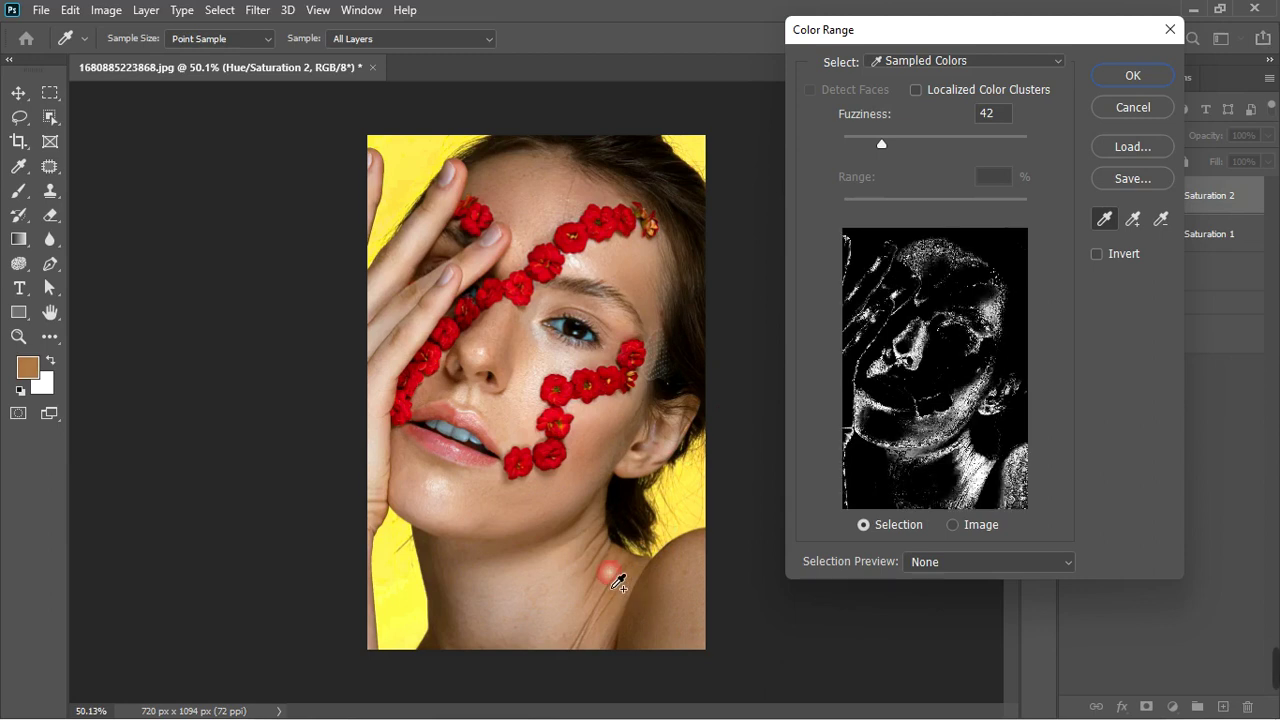
left_click(1122, 80)
- Fill the selected skin areas of the Hue/Saturation 2 mask with black at 100% opacity and deselect
key("b")
left_click(1145, 196)
key("d")
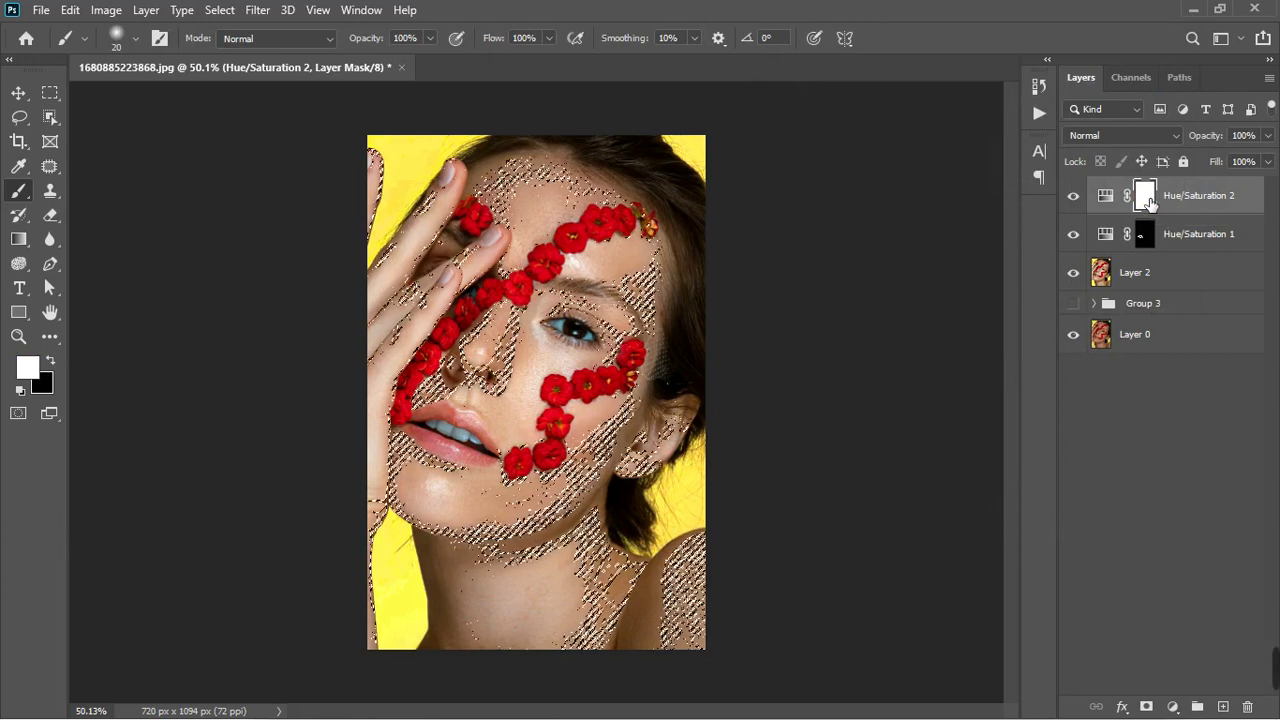
key("shift+F5")
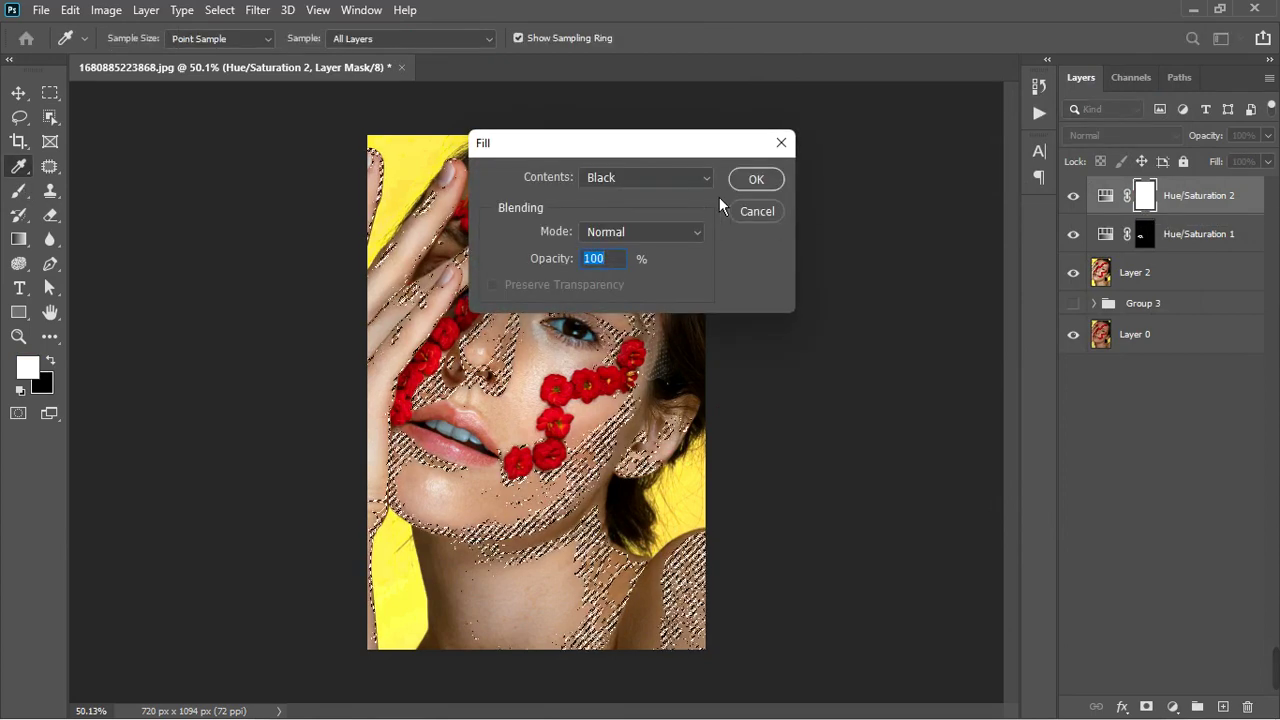
left_click(757, 180)
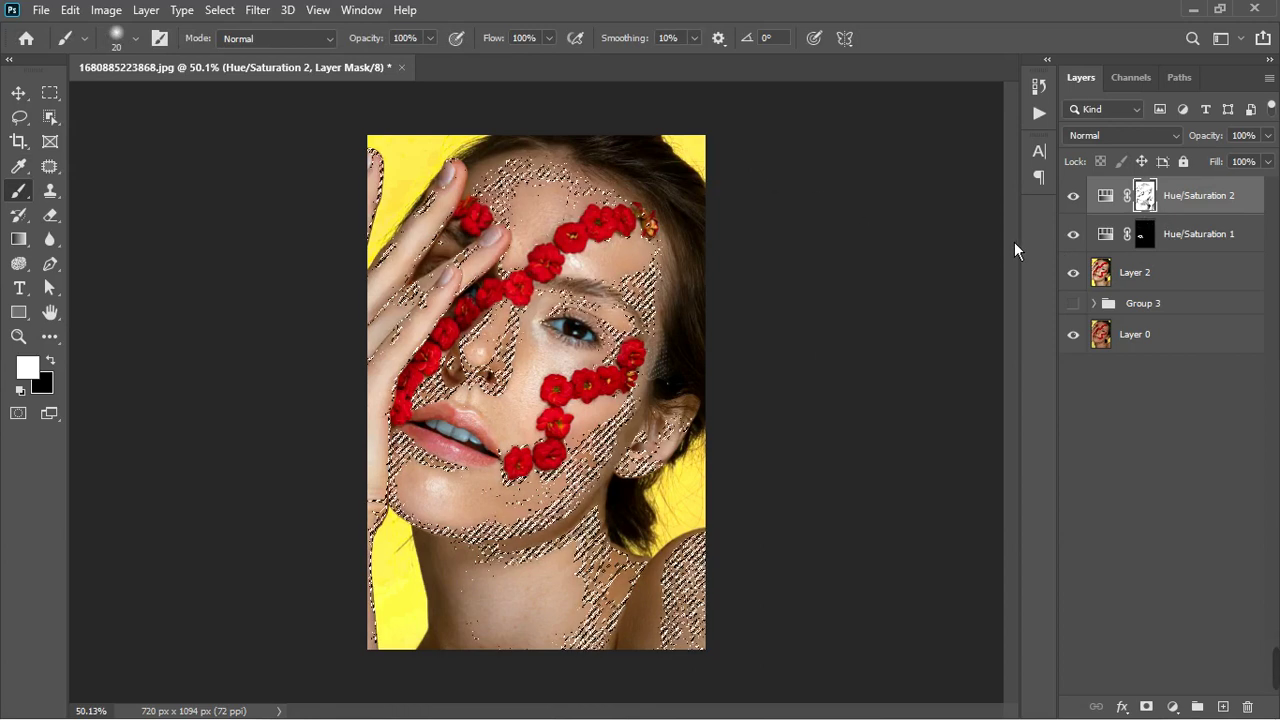
key("ctrl+d")
- Set the saturation of the Hue/Saturation 2 layer to -8, discarding a trial lightness of +7
scroll(761, 237, "up", 1)
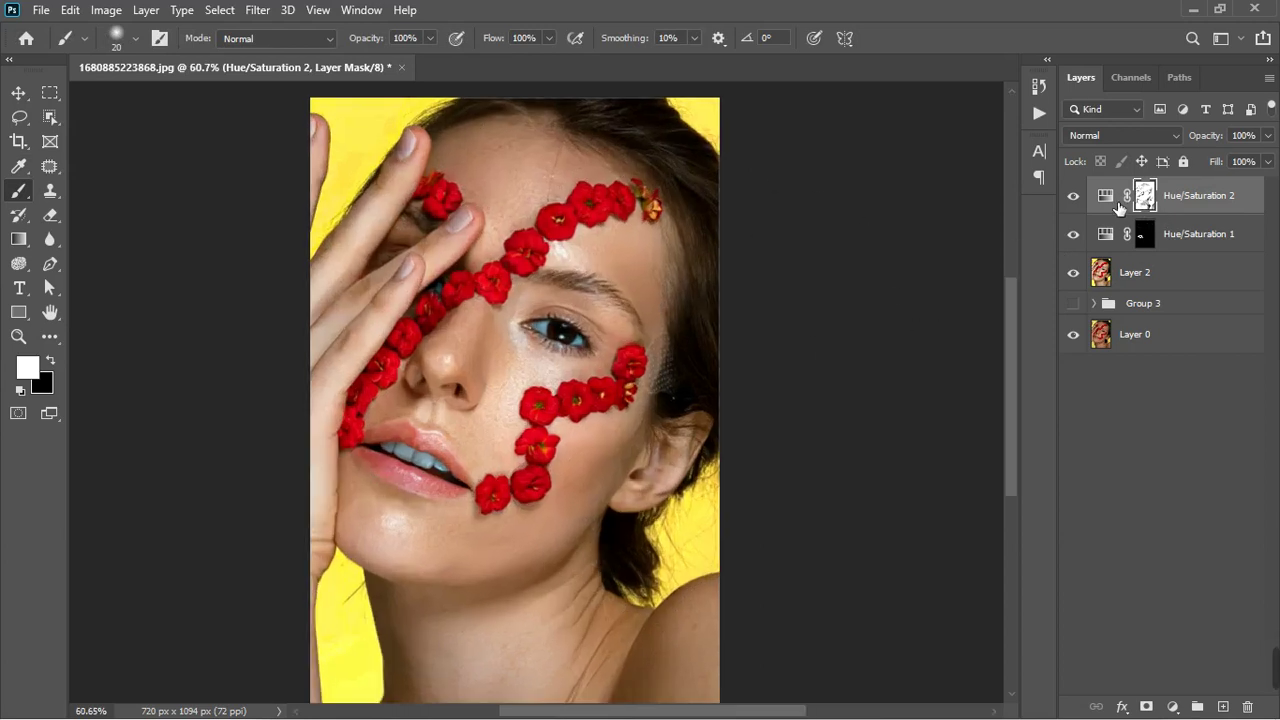
double_click(1118, 199)
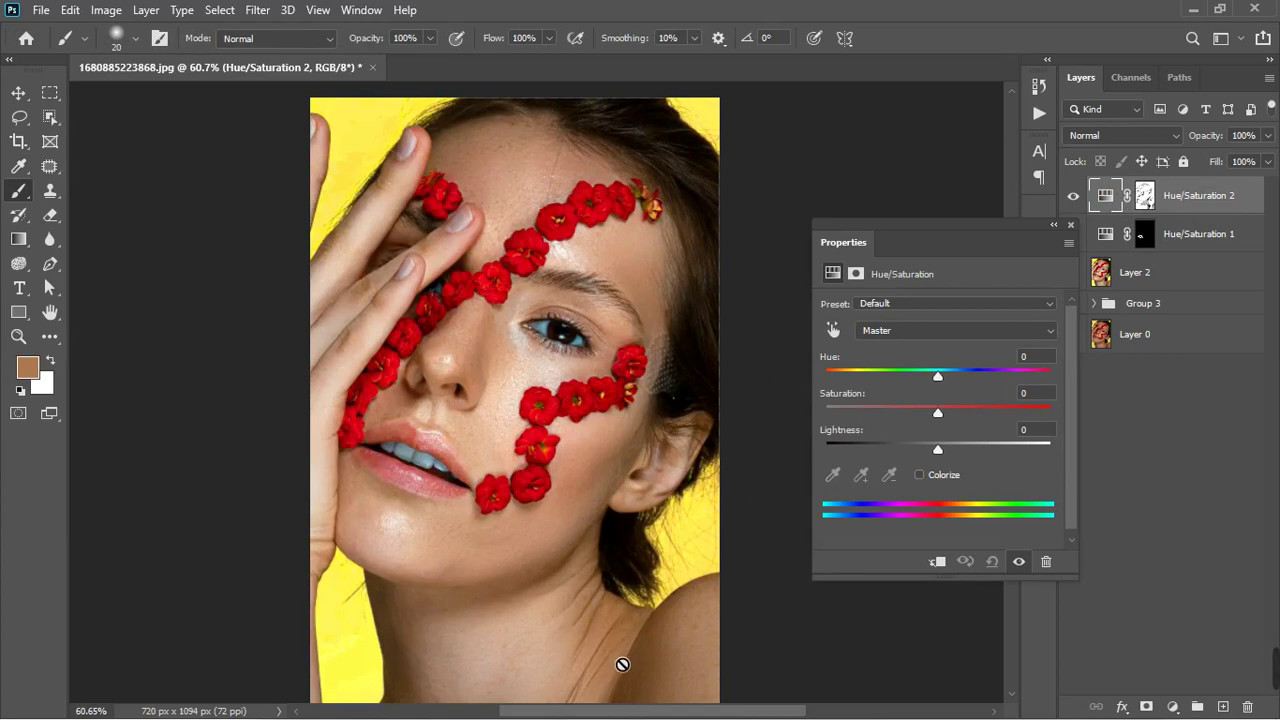
left_click(948, 456)
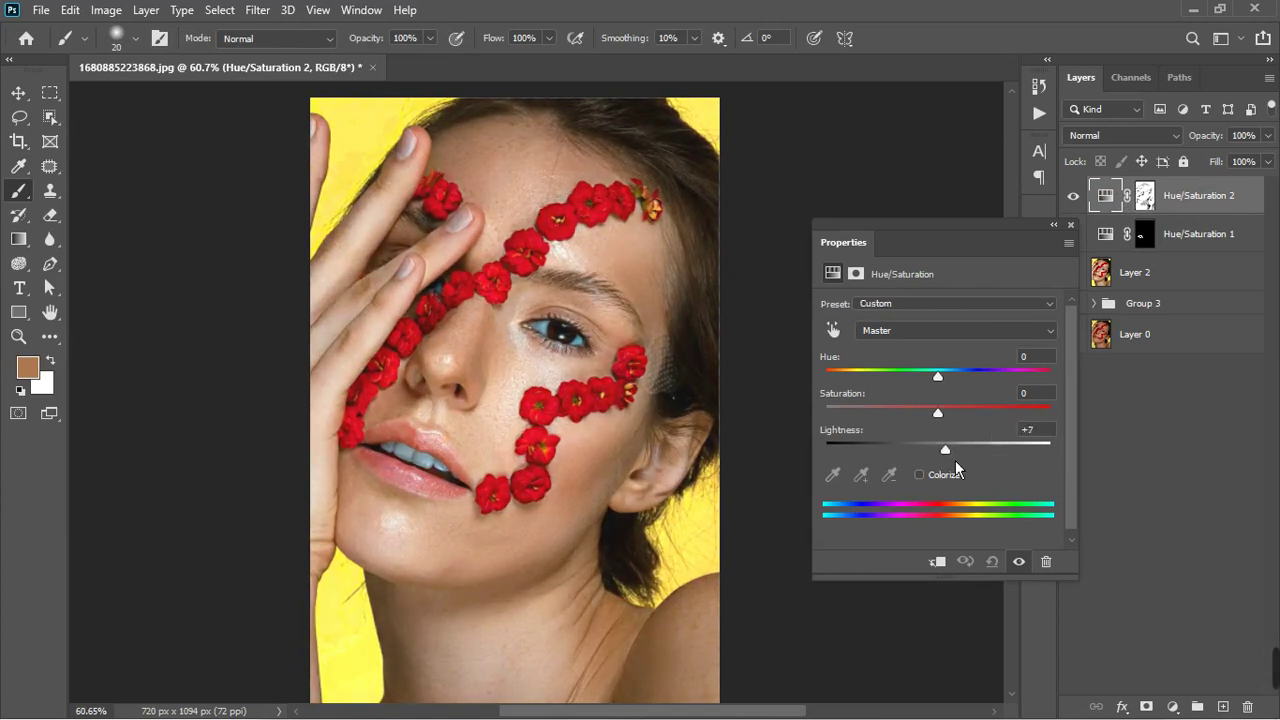
left_click(992, 562)
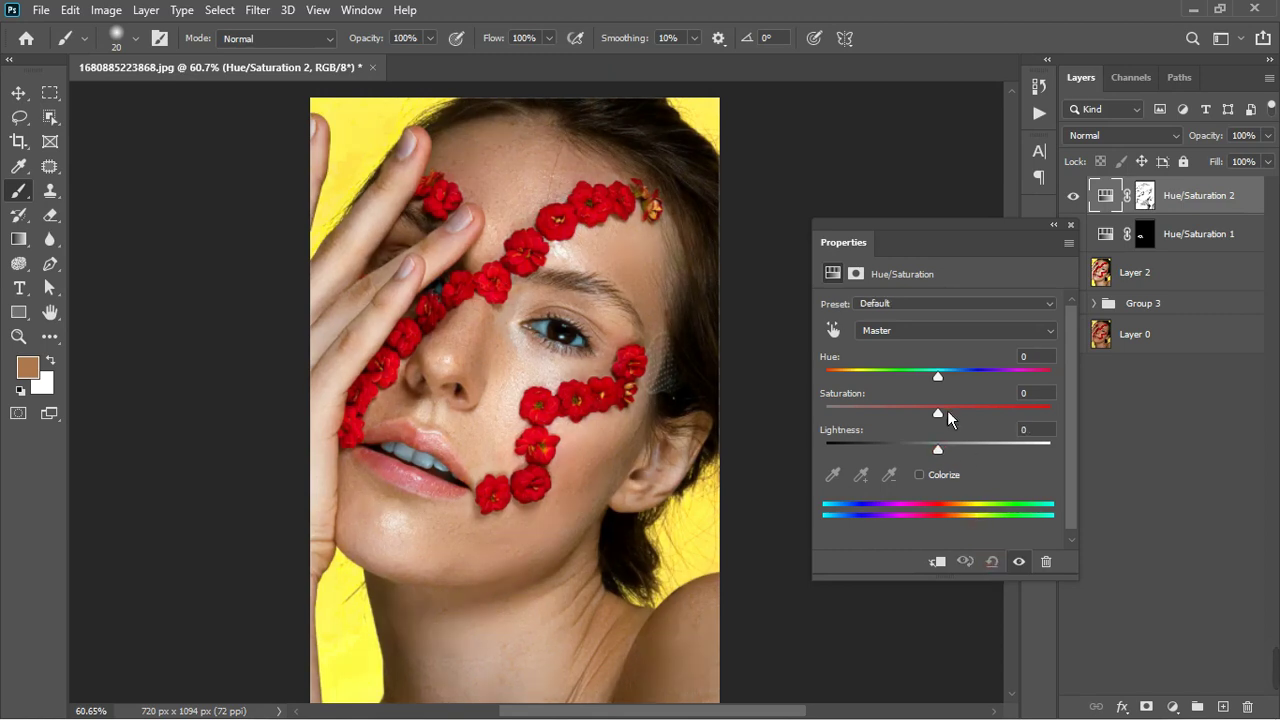
left_click_drag(945, 418, 940, 428)
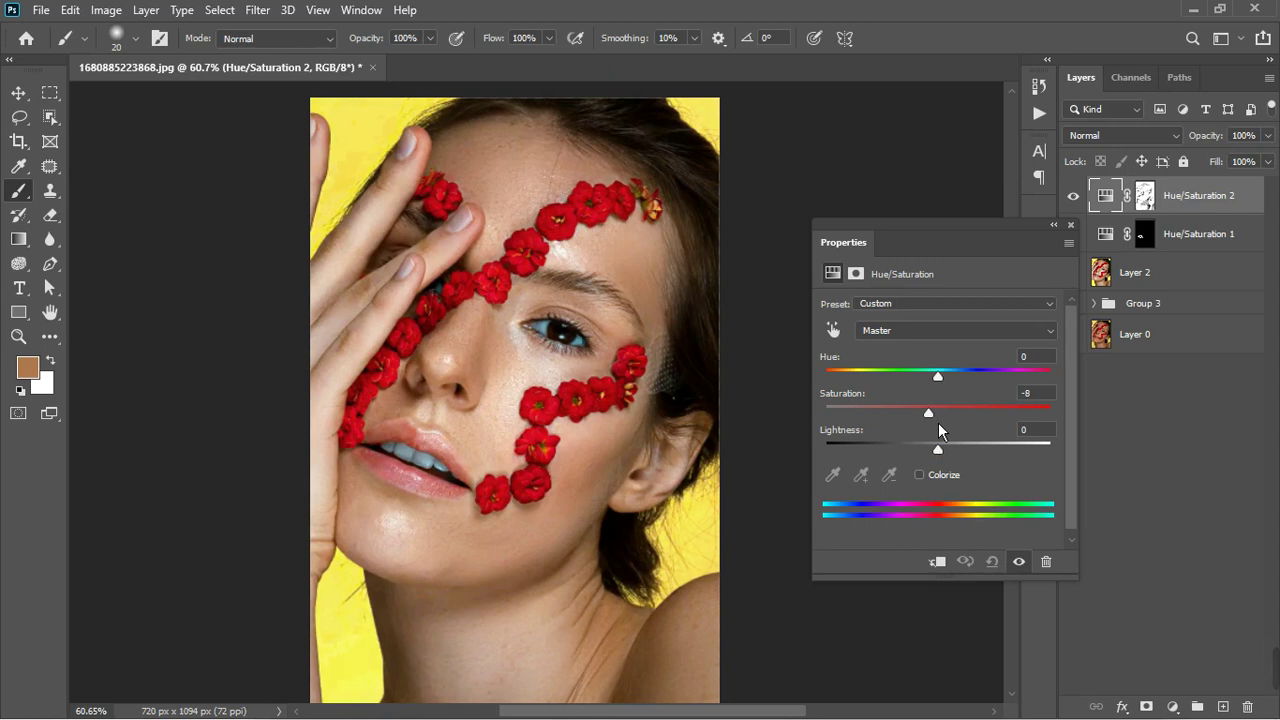
left_click(1146, 196, "ctrl")
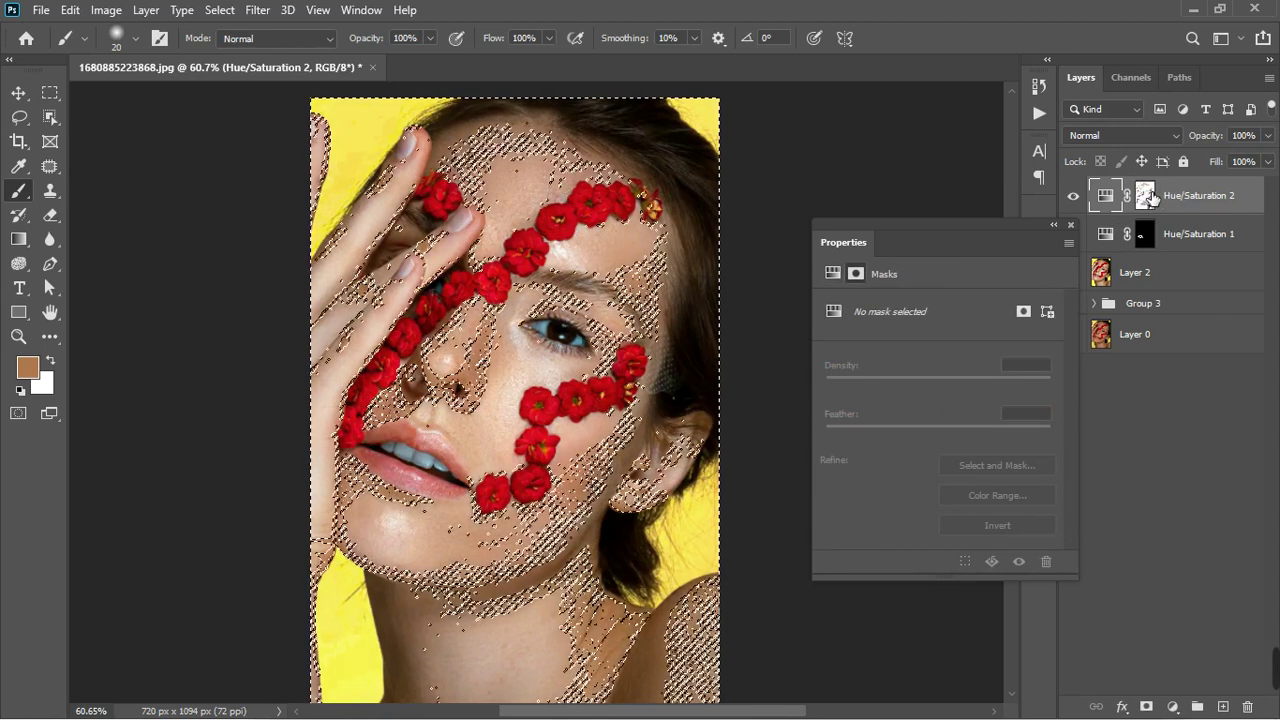
left_click(1148, 196)
key("ctrl+d")
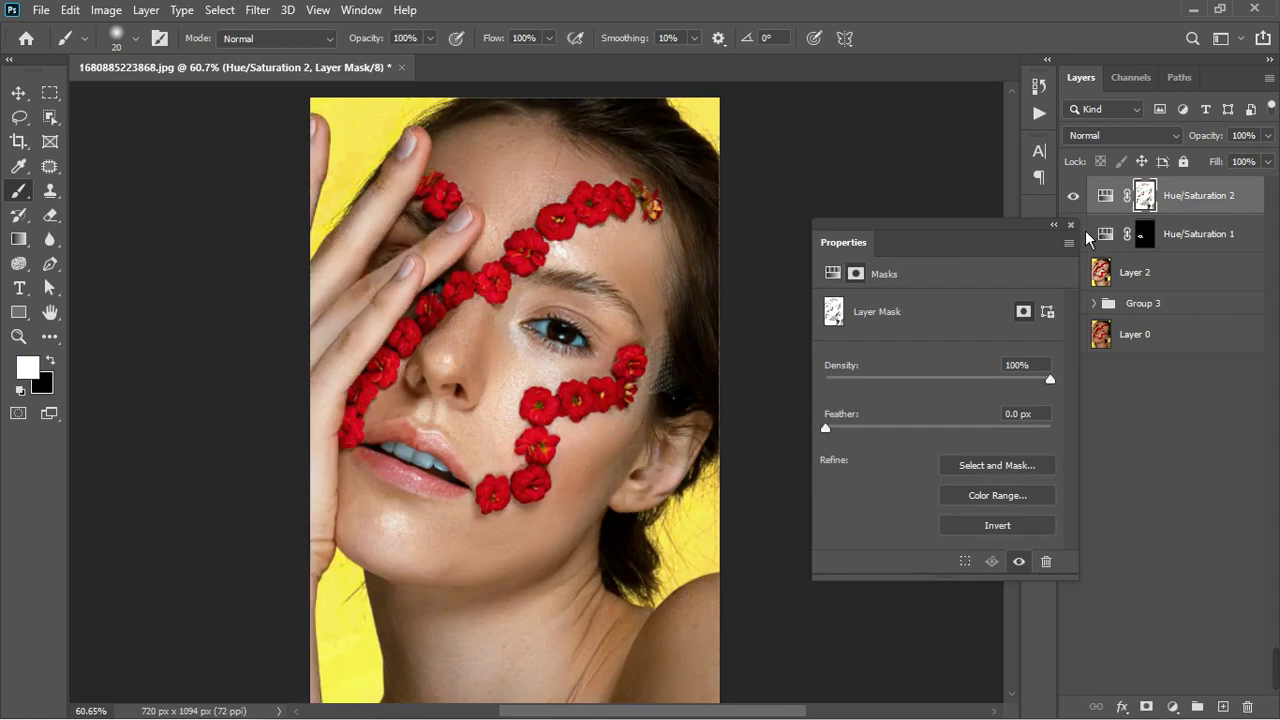
- Display the Hue/Saturation 2 mask on its own and paint white over its face and hand areas with a soft 900 px brush
left_click(1071, 225)
left_click(1145, 205, "alt")
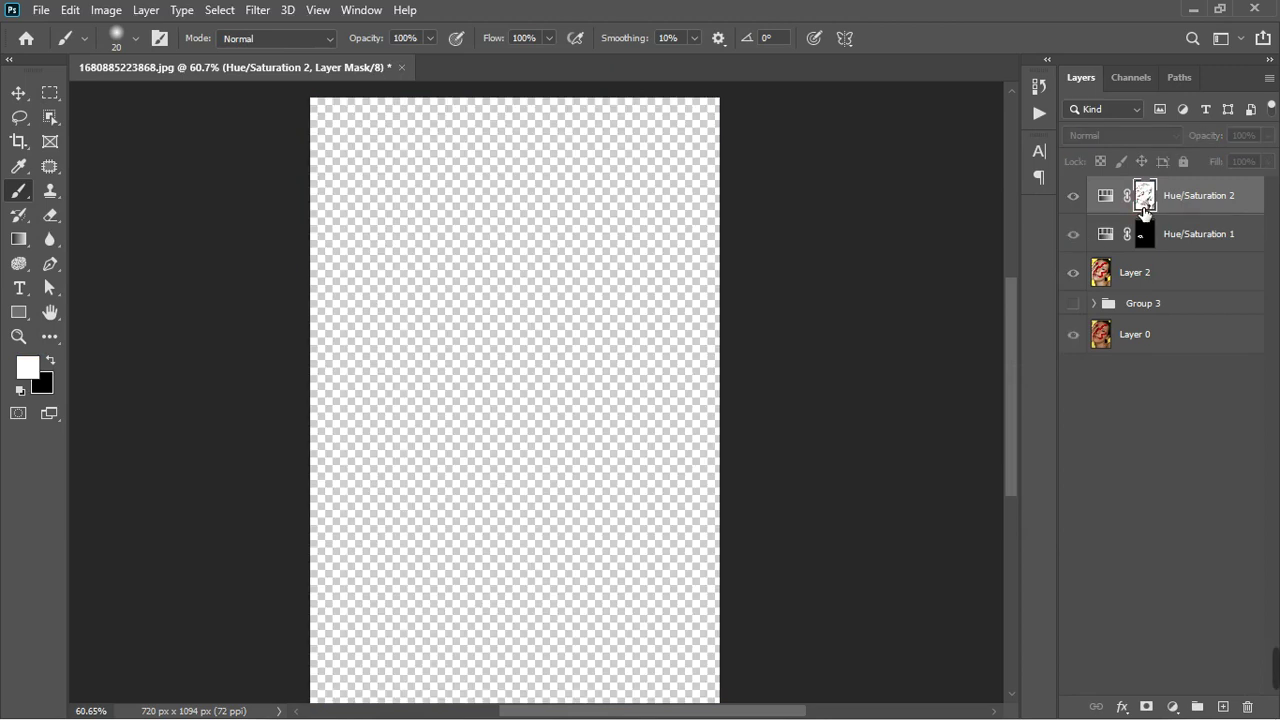
right_click(18, 190)
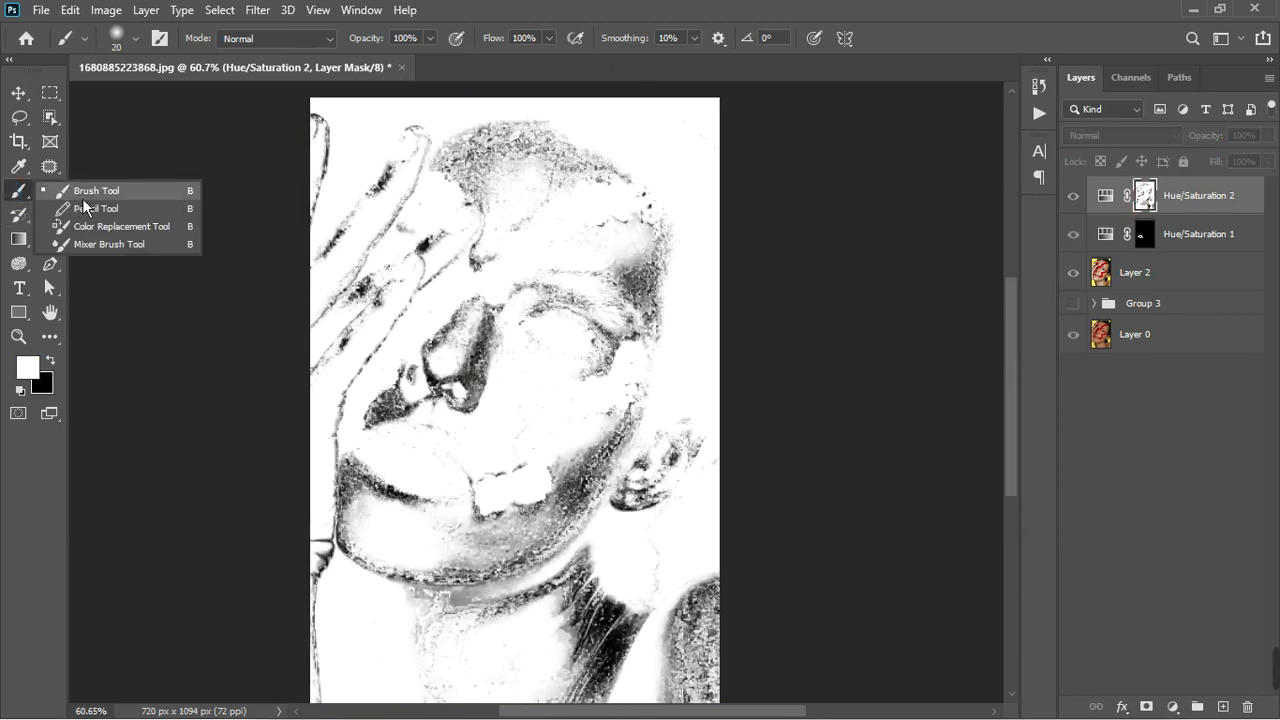
left_click(82, 187)
left_click(50, 360)
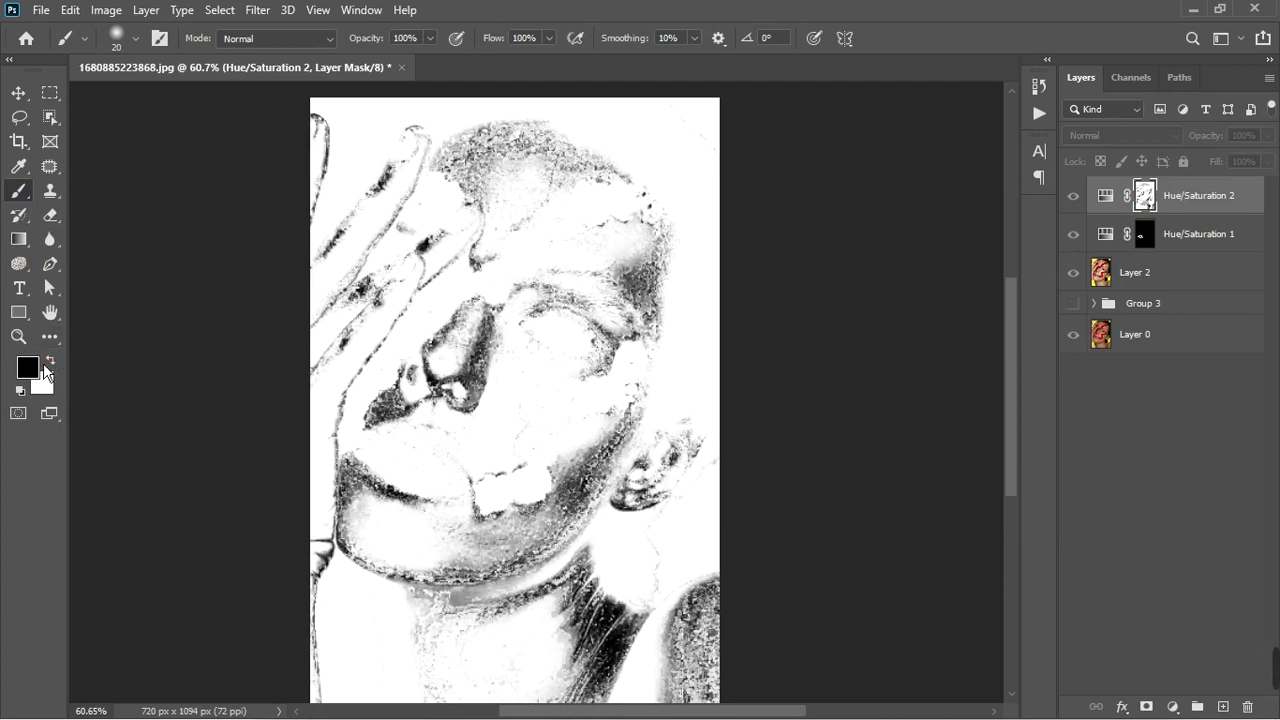
key("x")
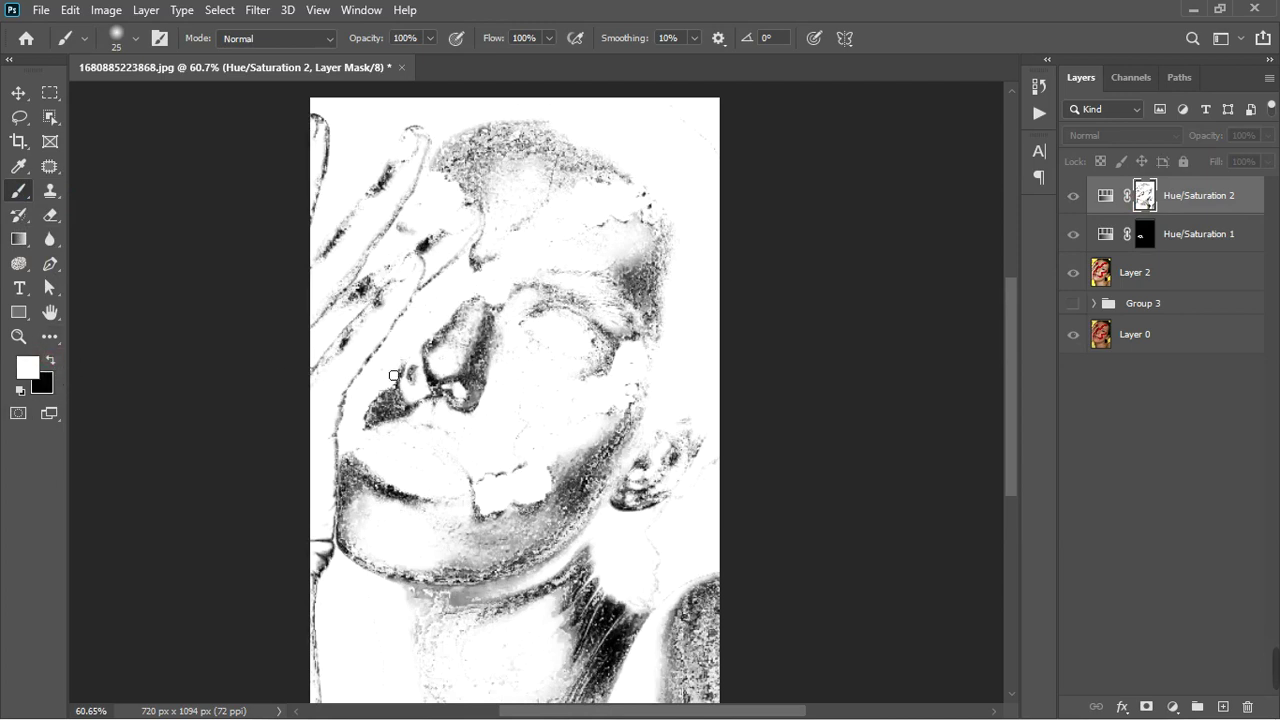
key("bracketright")
key("bracketright")
key("bracketright")
key("bracketright")
key("bracketright")
key("bracketright")
mouse_move(406, 340)
left_mouse_down()
mouse_move(351, 217)
mouse_move(434, 200)
mouse_move(371, 413)
mouse_move(337, 354)
mouse_move(354, 323)
left_mouse_up()
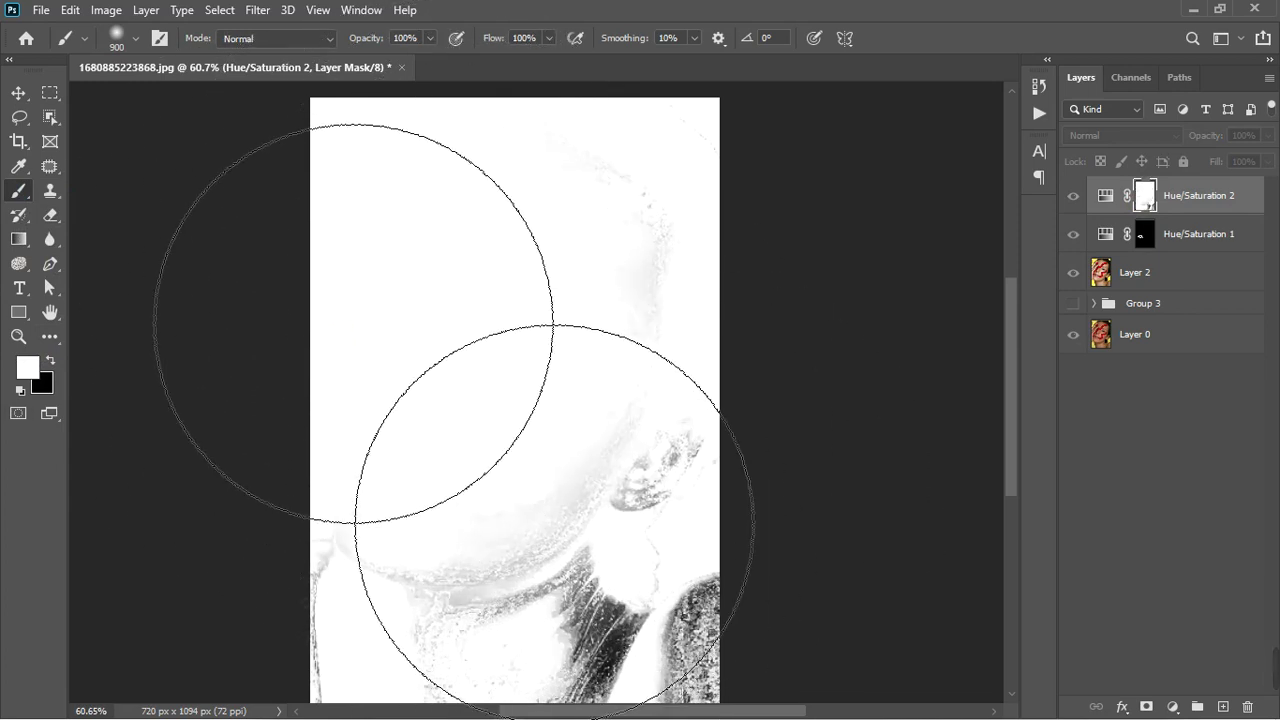
- Paint white over the jaw, ear and shoulder areas of the Hue/Saturation 2 mask with a harder 175 px brush, and return to the image view
key("bracketleft")
key("bracketleft")
key("bracketleft")
key("bracketleft")
key("bracketleft")
key("bracketleft")
key("bracketleft")
key("bracketleft")
key("bracketleft")
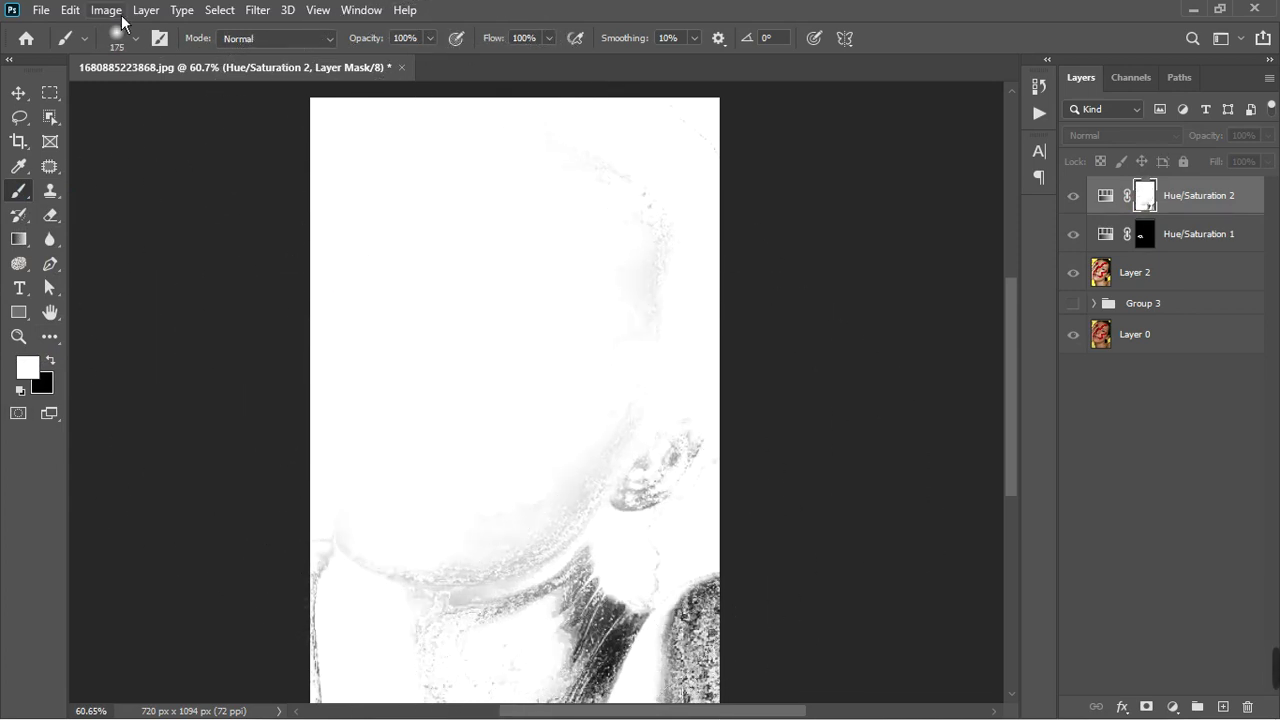
left_click(136, 40)
left_click_drag(107, 143, 243, 151)
mouse_move(583, 530)
left_mouse_down()
mouse_move(613, 489)
mouse_move(709, 514)
mouse_move(657, 226)
mouse_move(600, 383)
mouse_move(612, 555)
mouse_move(543, 623)
mouse_move(357, 589)
mouse_move(337, 694)
left_mouse_up()
left_click_drag(757, 503, 764, 637)
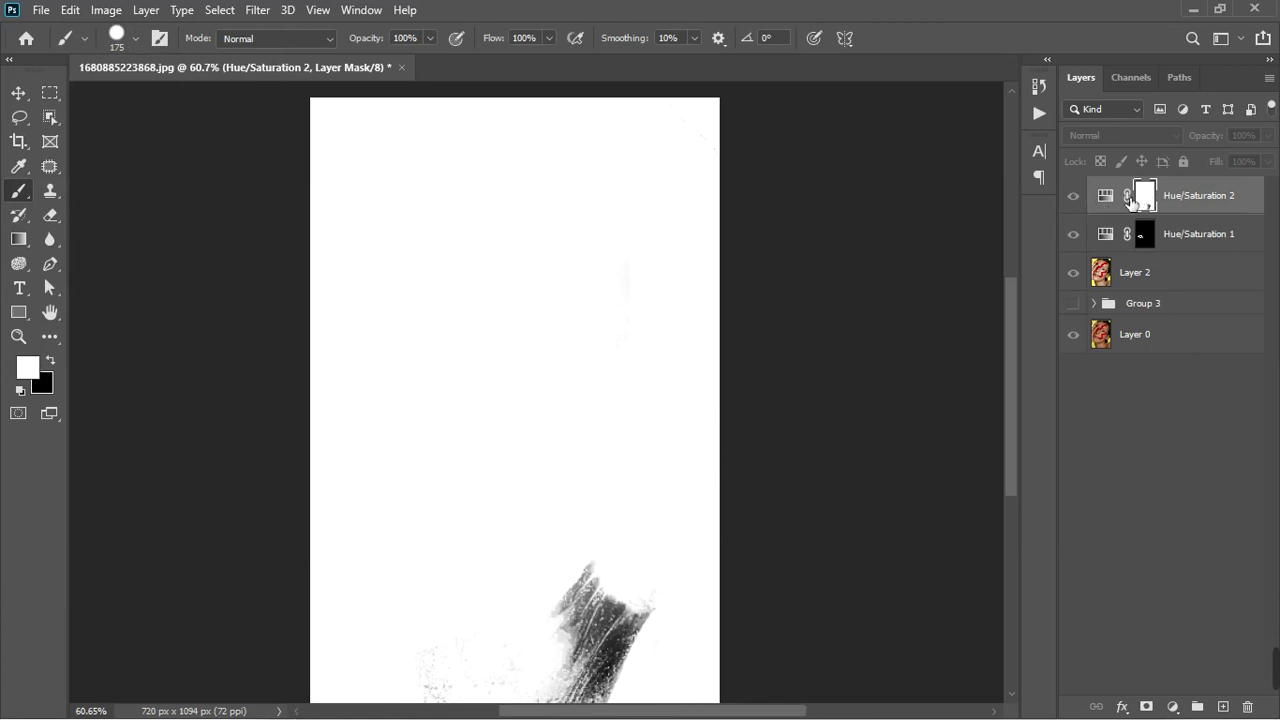
left_click(1146, 200, "alt")
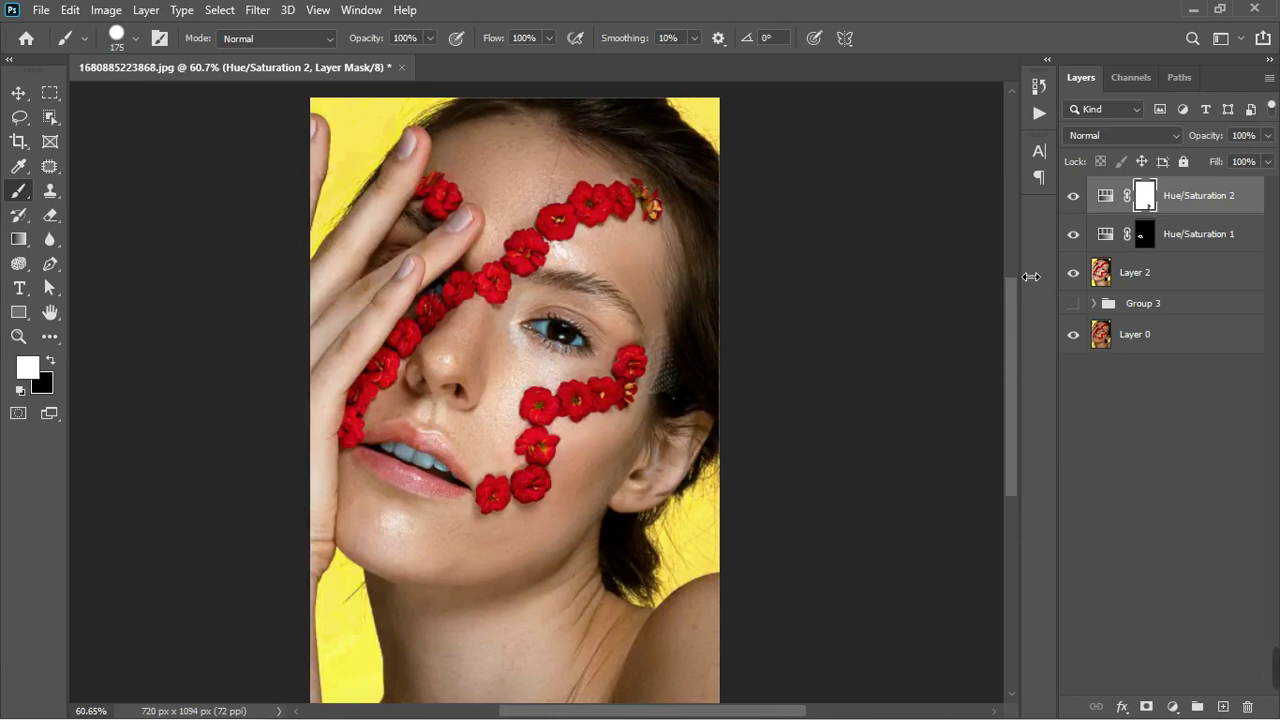
- Try to restrict the Hue/Saturation 2 adjustment to the Reds range and close its settings
double_click(1105, 199)
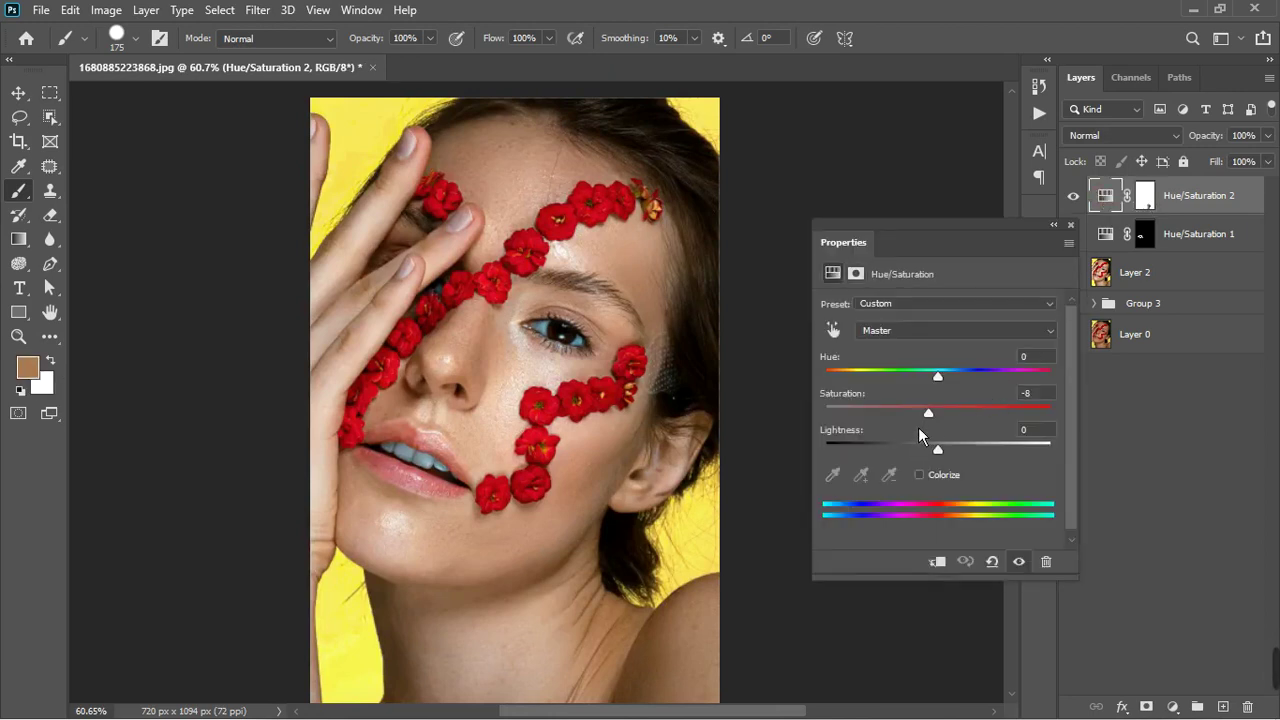
mouse_move(936, 423)
left_mouse_down()
mouse_move(872, 419)
mouse_move(950, 434)
left_mouse_up()
left_click(966, 331)
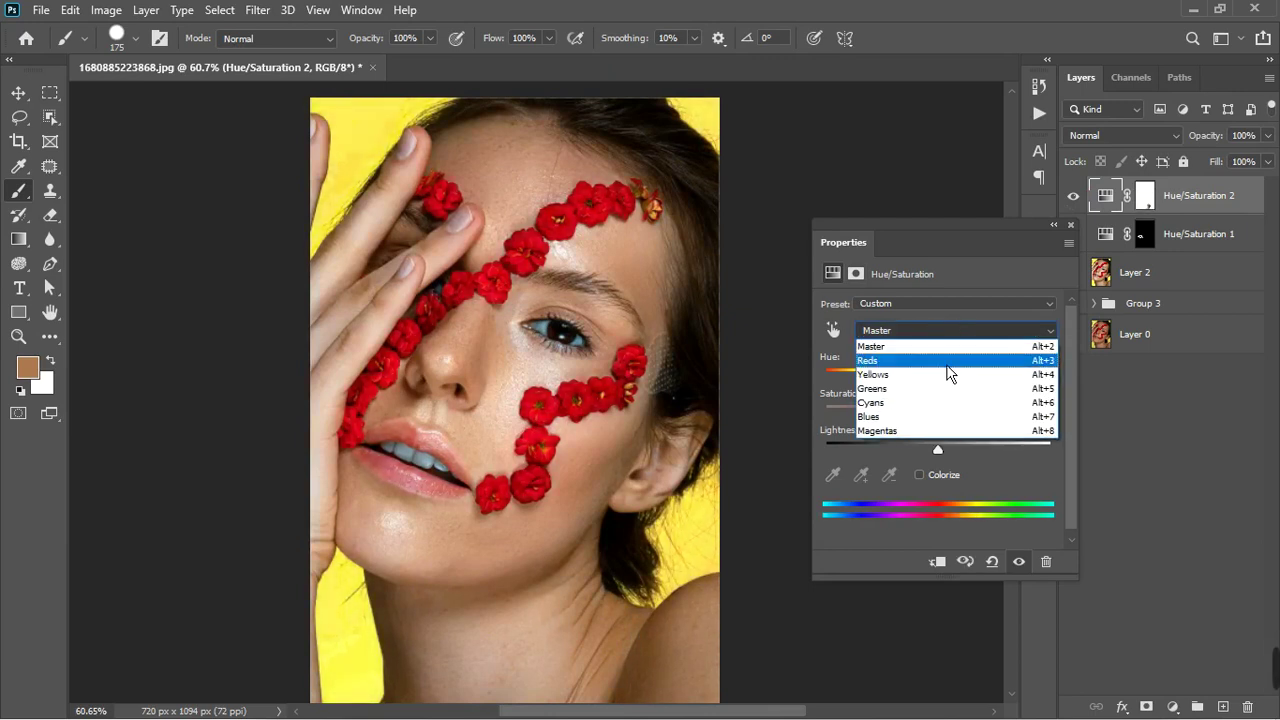
left_click(946, 366)
left_click(1071, 225)
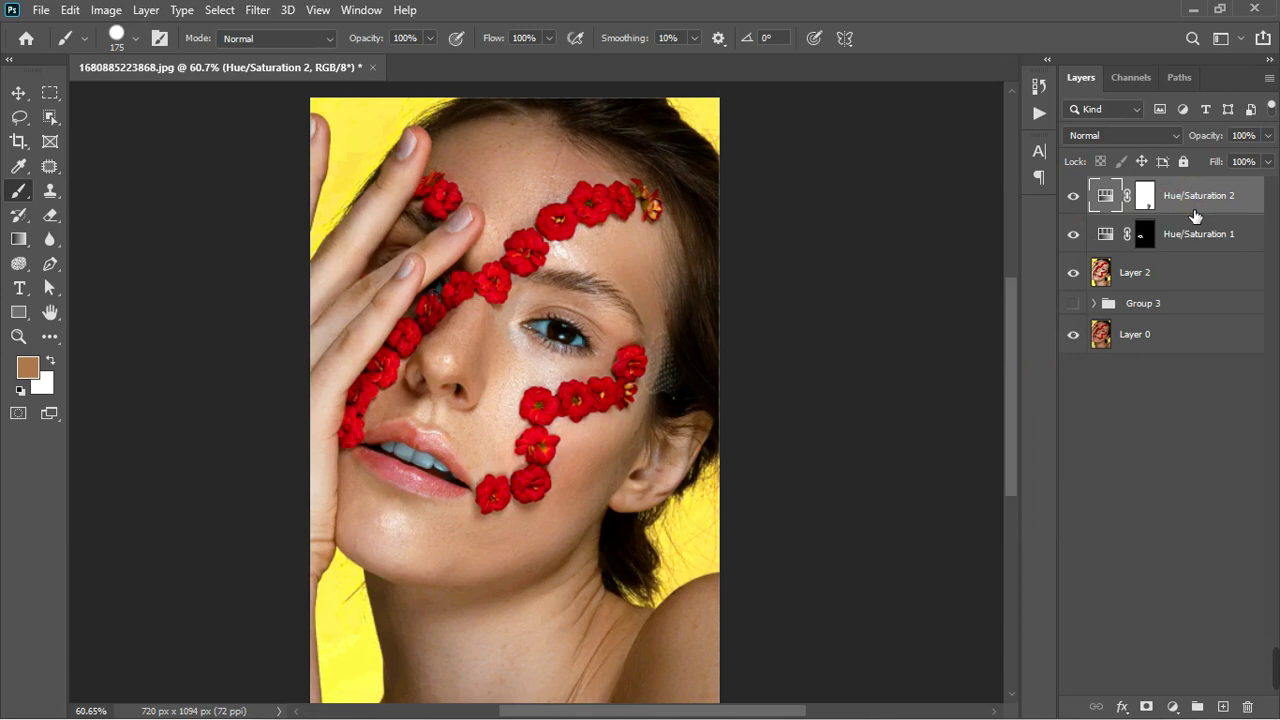
- Delete the Hue/Saturation 2 layer and compare the portrait with the Hue/Saturation 1 layer hidden and shown
key("Delete")
scroll(983, 453, "down", 1)
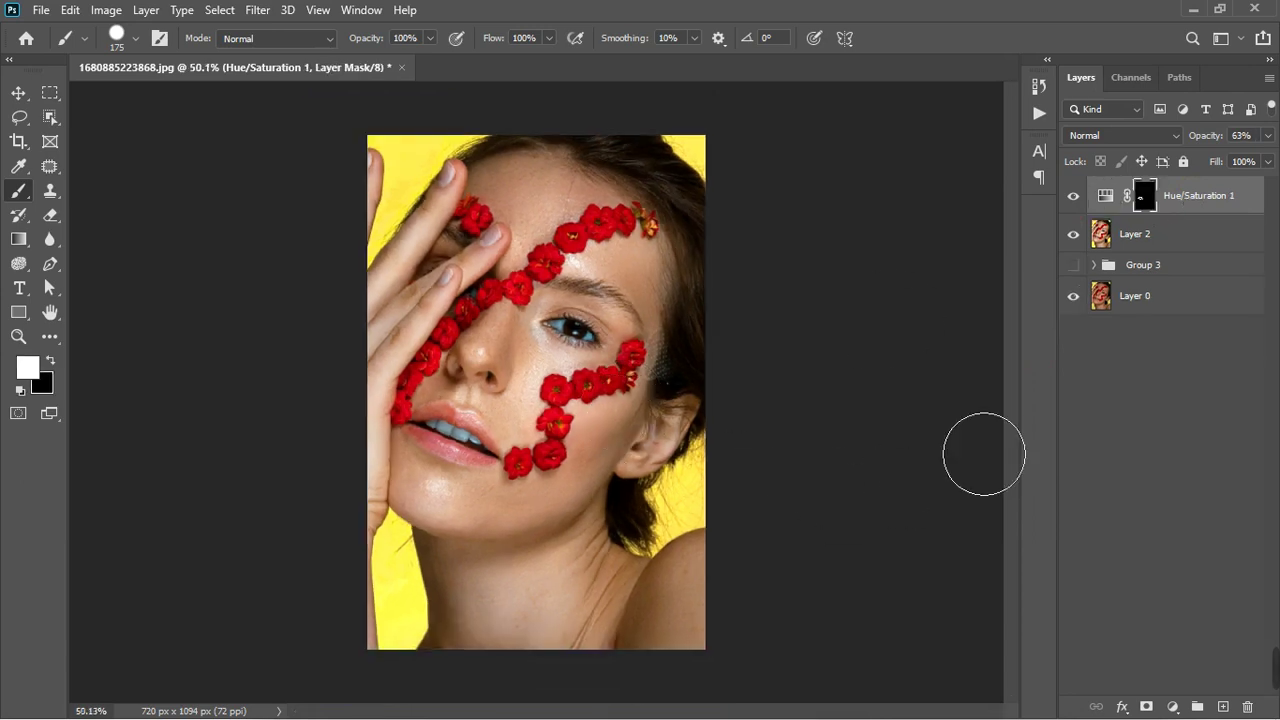
left_click(1075, 196)
left_click(1075, 196)
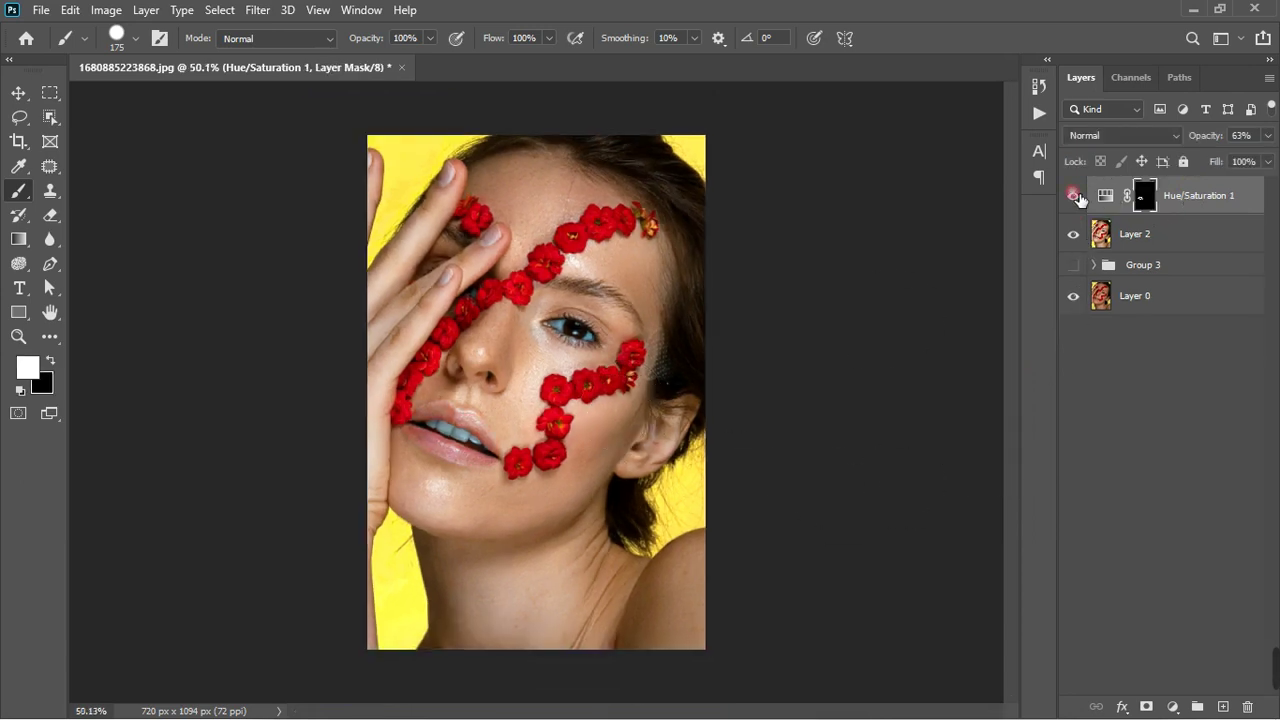
scroll(442, 318, "up", 1)
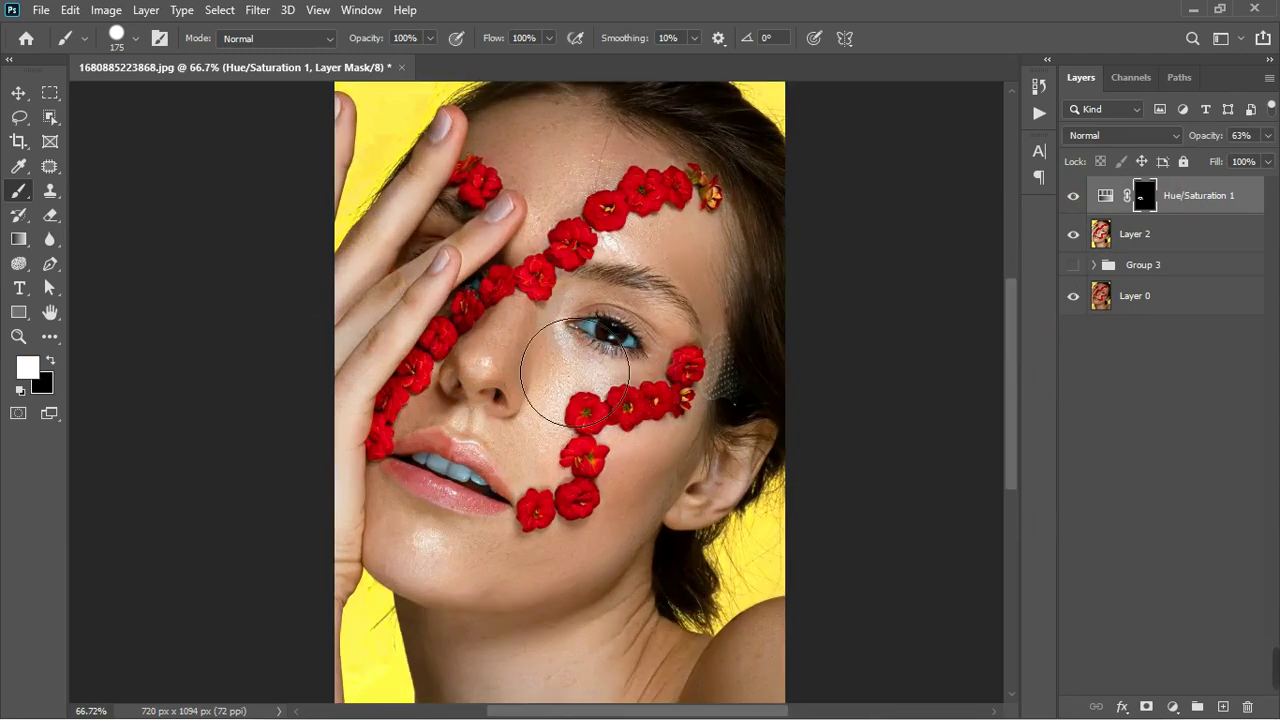
scroll(570, 368, "down", 1)
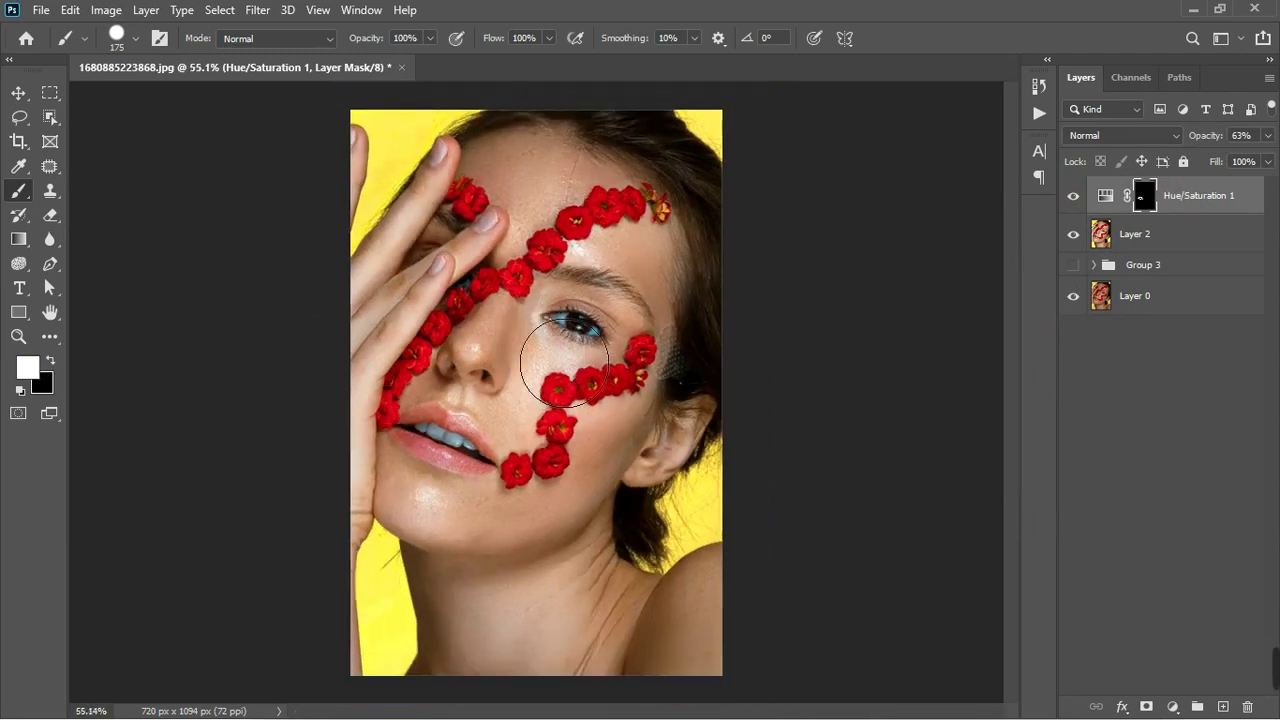